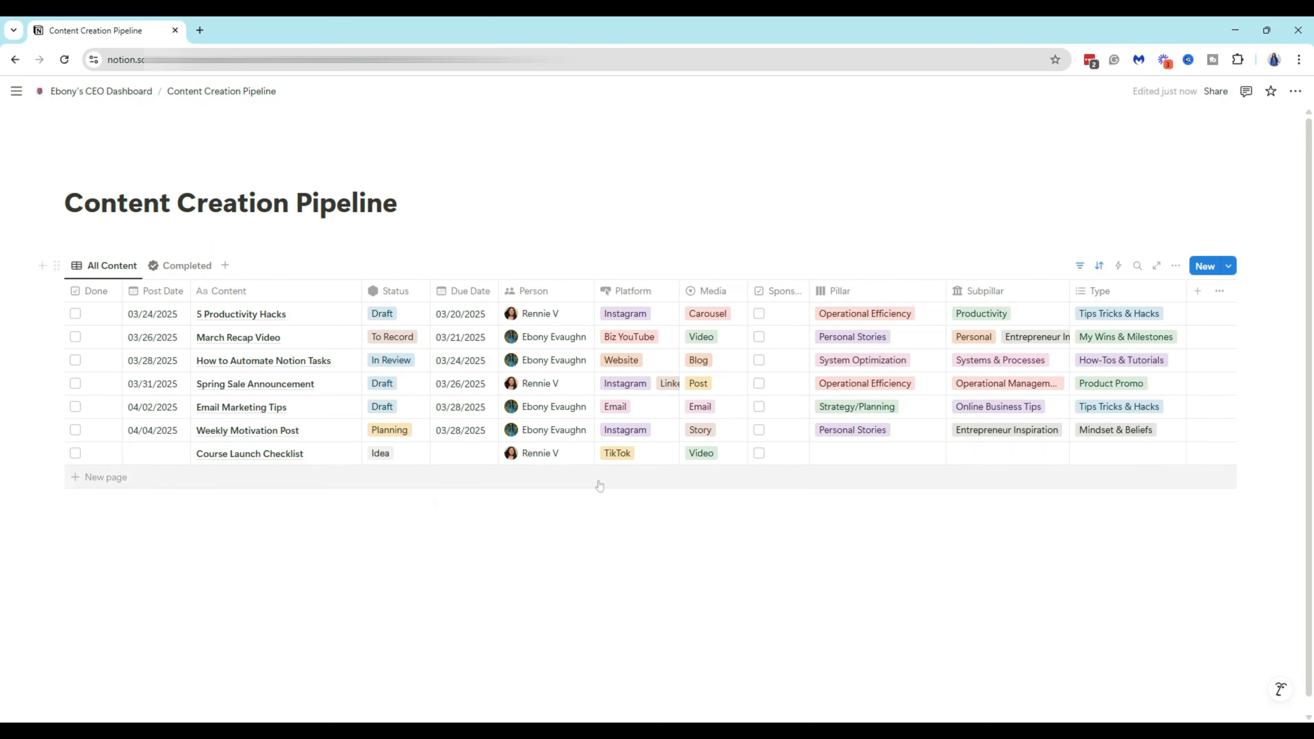
Step: Add a new blank page as the last row of the All Content table
mouse_move(610, 509)
left_click(103, 478)
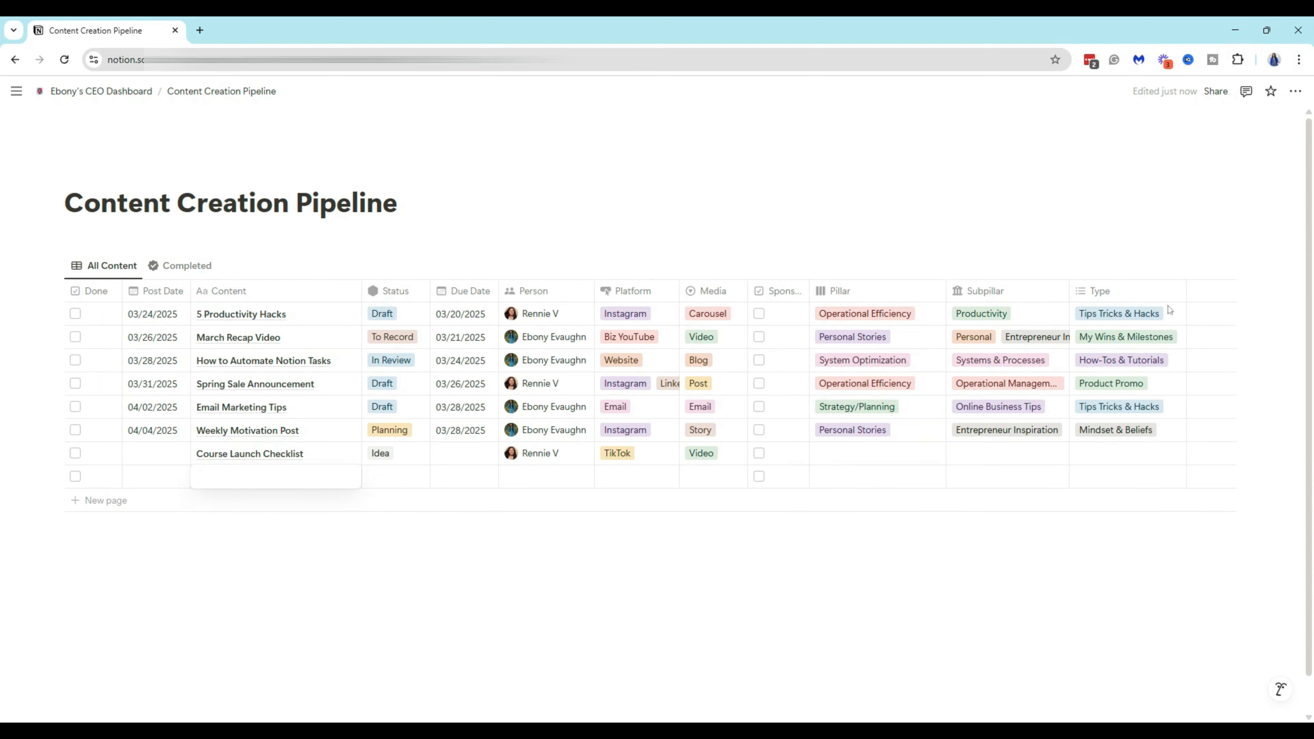
key("Escape")
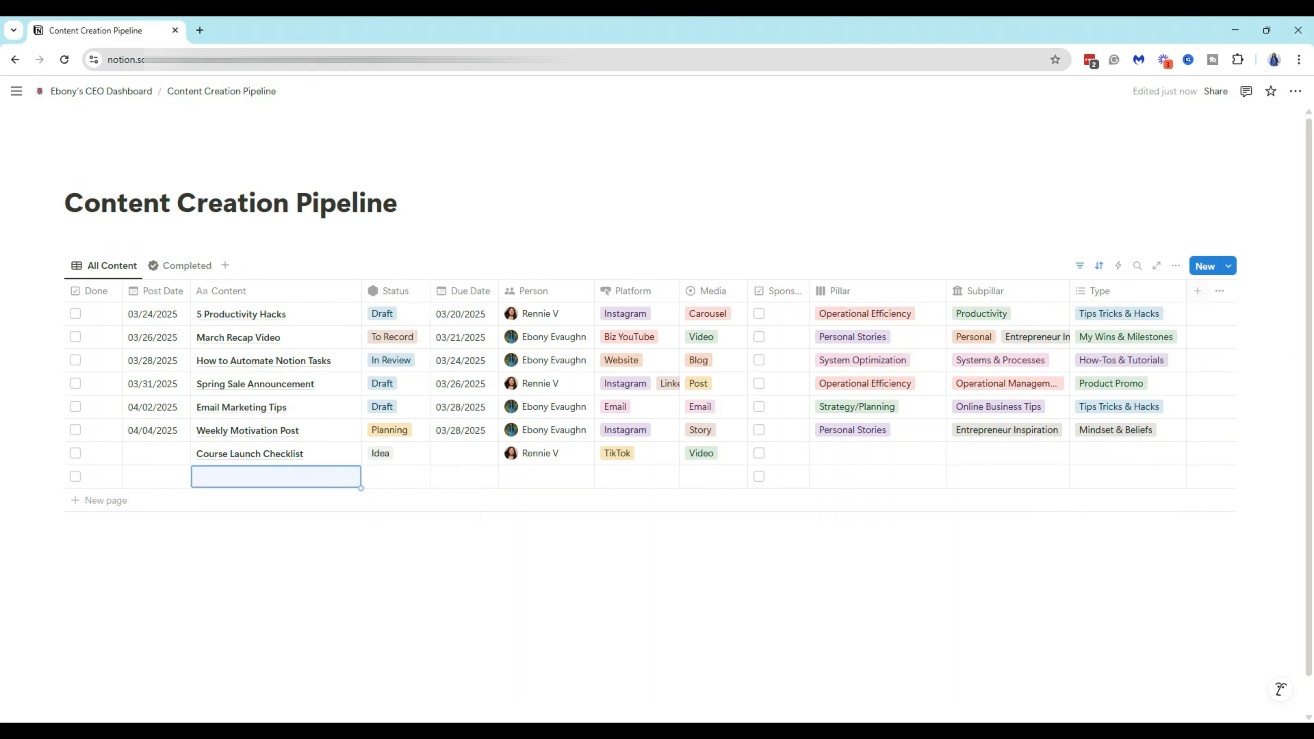
Step: Set the Email [Template] of the content database to repeat every week
left_click(1230, 267)
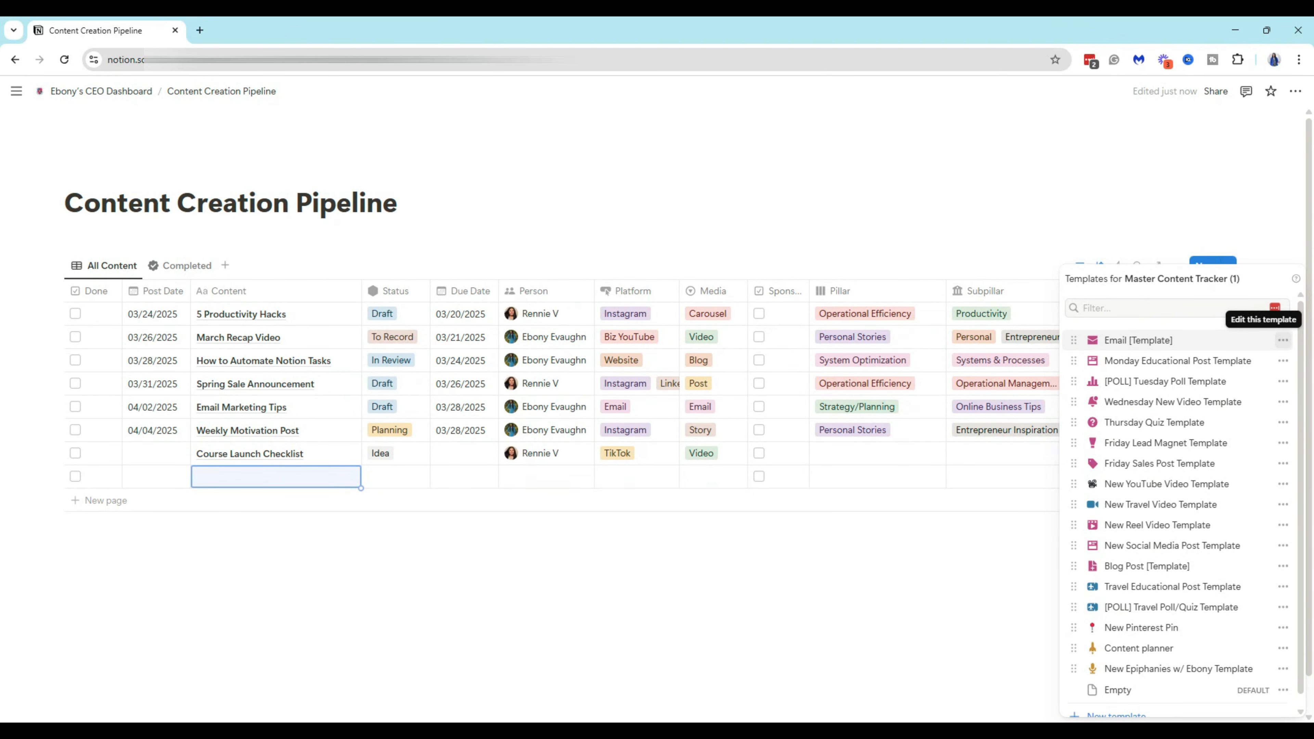
left_click(1283, 341)
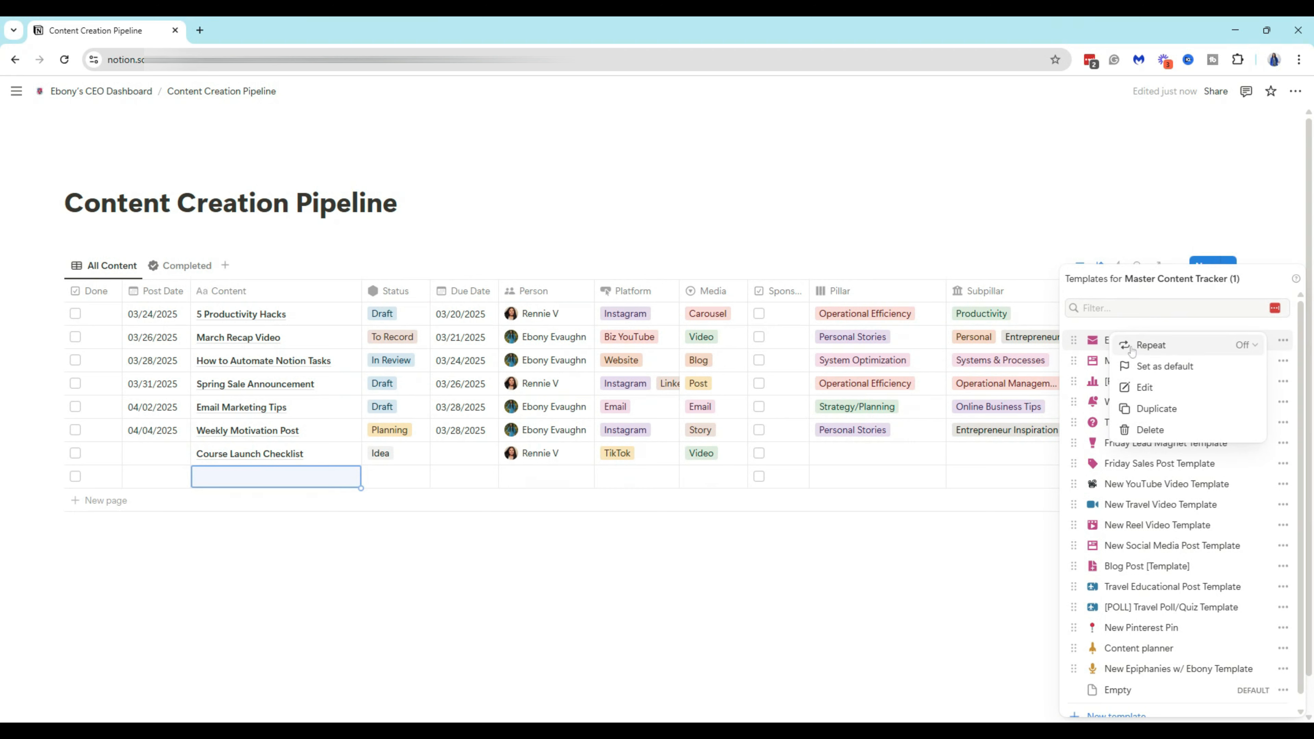
left_click(1245, 345)
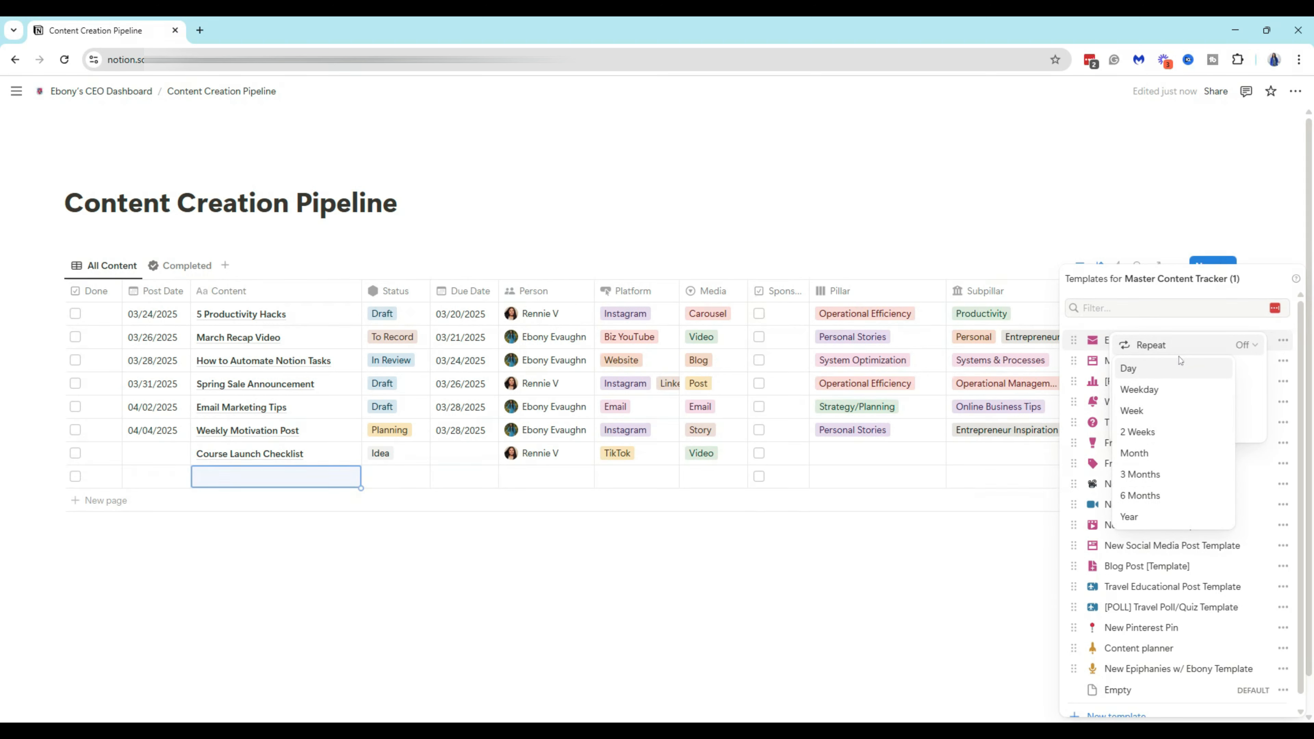
left_click(1145, 413)
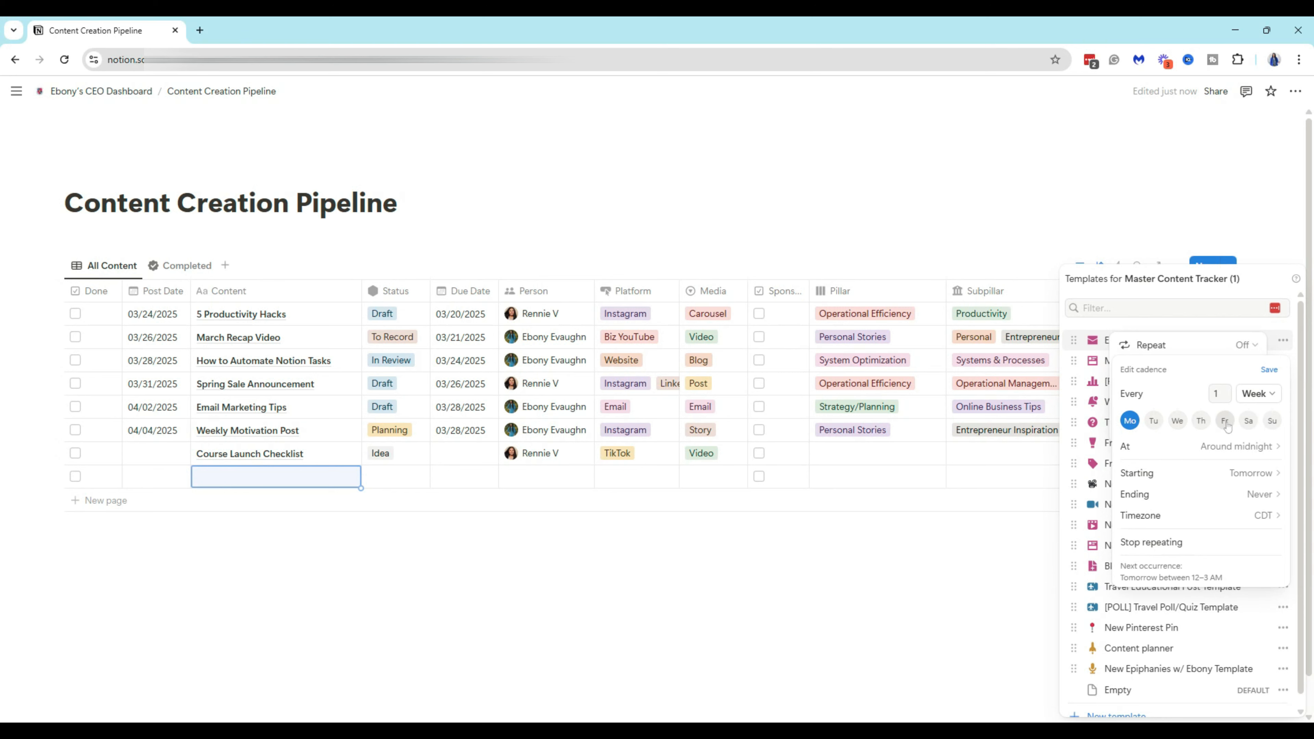
Step: Try Saturday instead of Monday as the template's weekly repeat day, and restore Monday
left_click(1248, 424)
left_click(1129, 421)
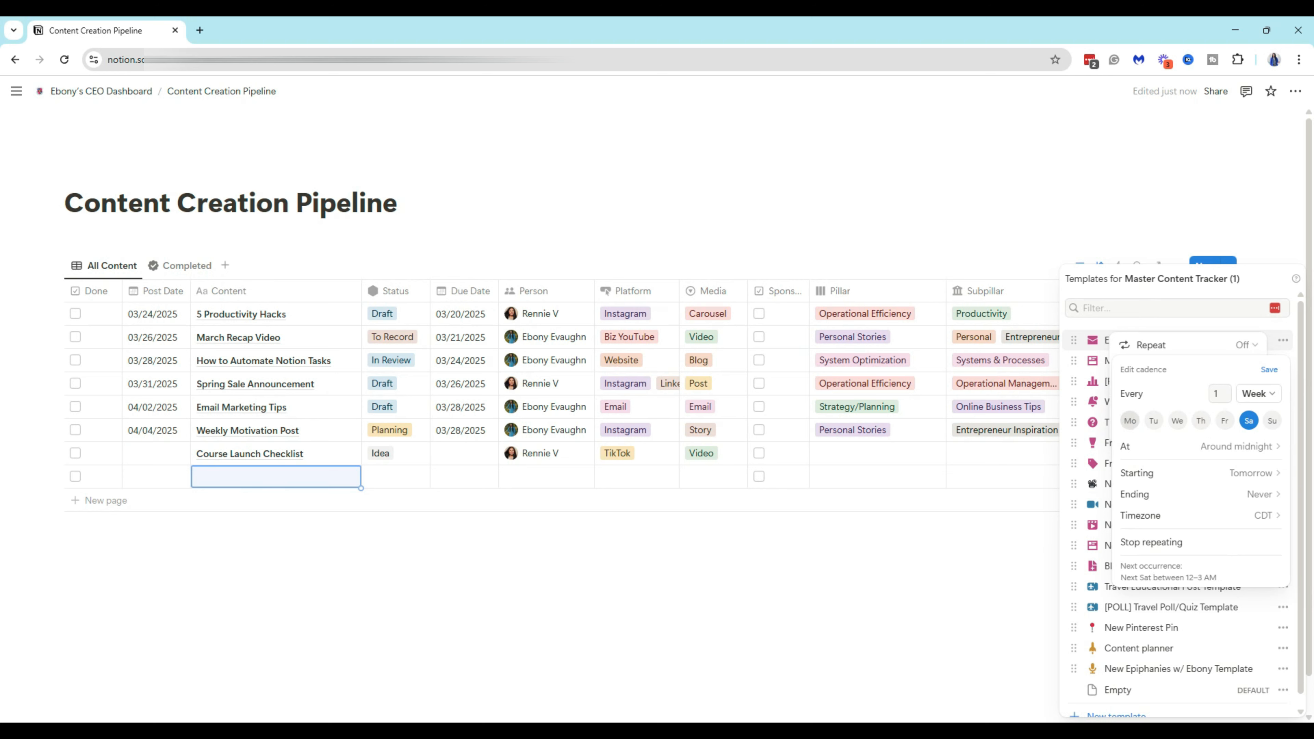
left_click(1129, 420)
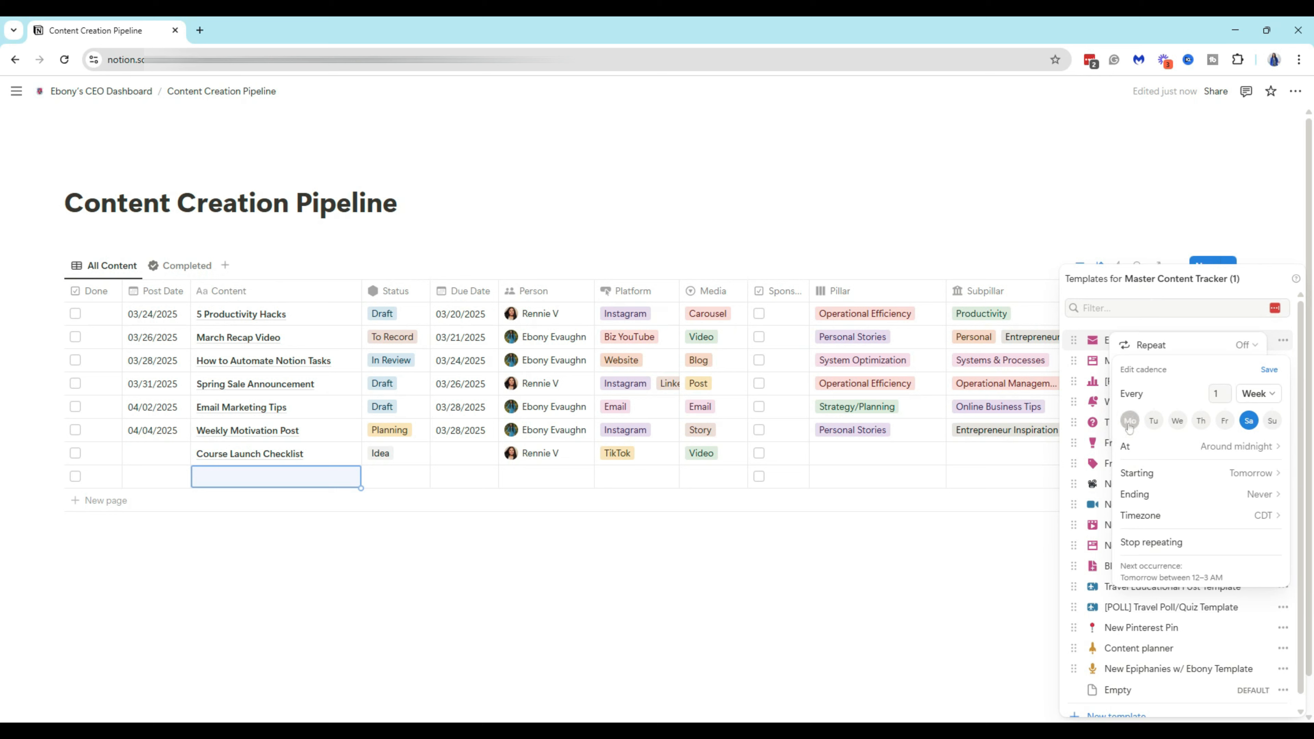
left_click(1248, 420)
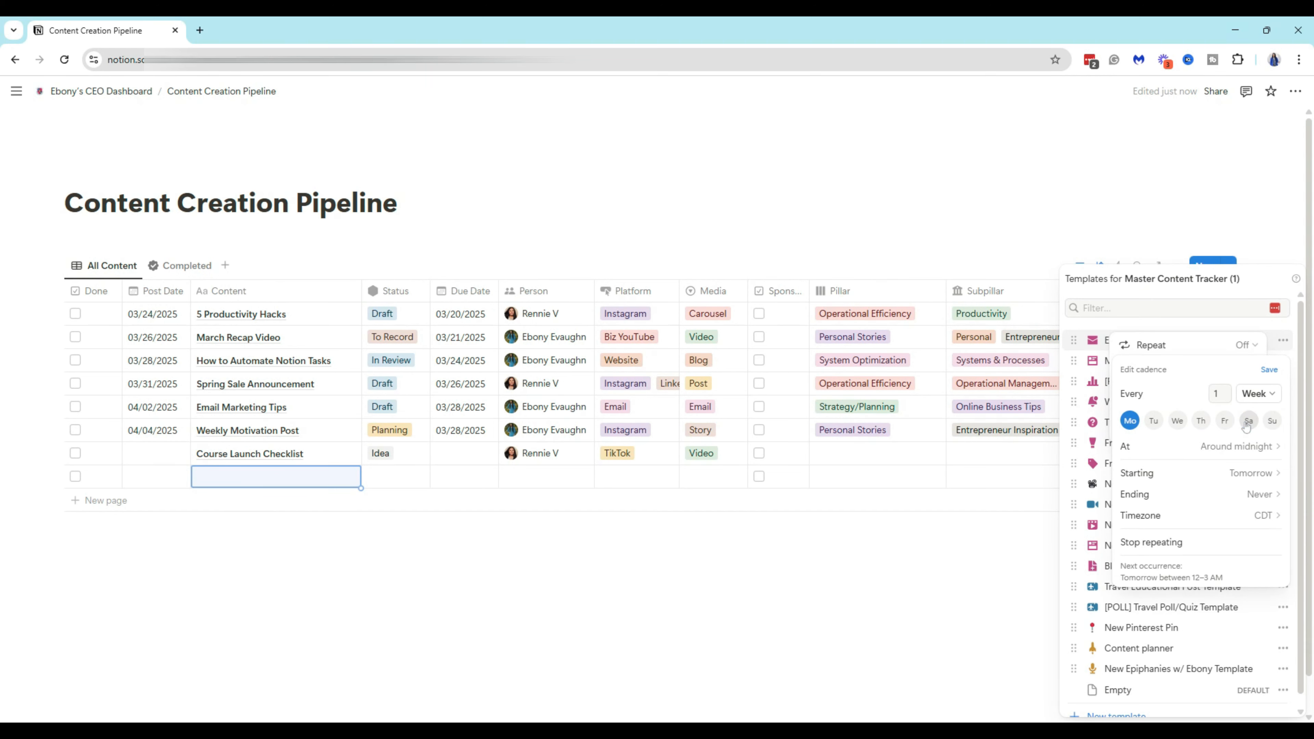
Step: Try adding Wednesday and Friday to the template's repeat days, and remove both again
left_click(1175, 422)
left_click(1224, 421)
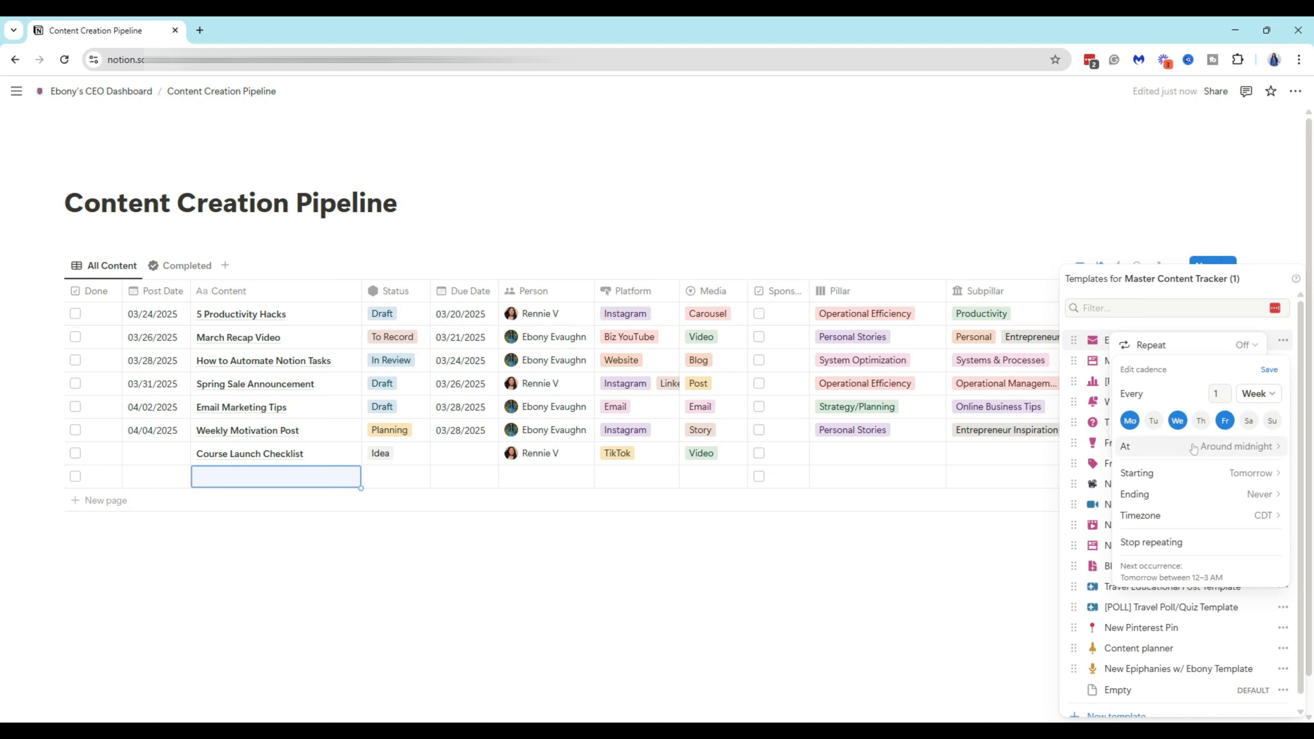
left_click(1223, 423)
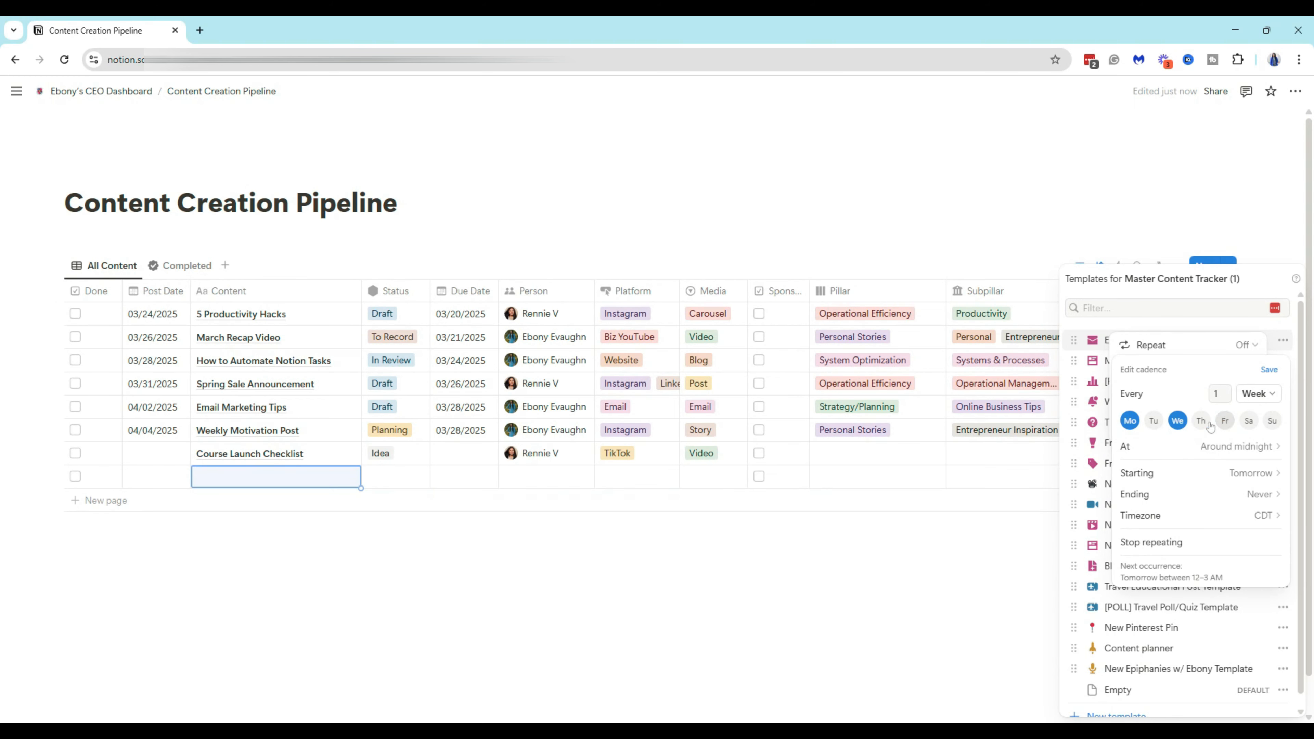
left_click(1175, 425)
Step: Save the Email [Template]'s repeat cadence of every Monday and leave its options
left_click(1270, 371)
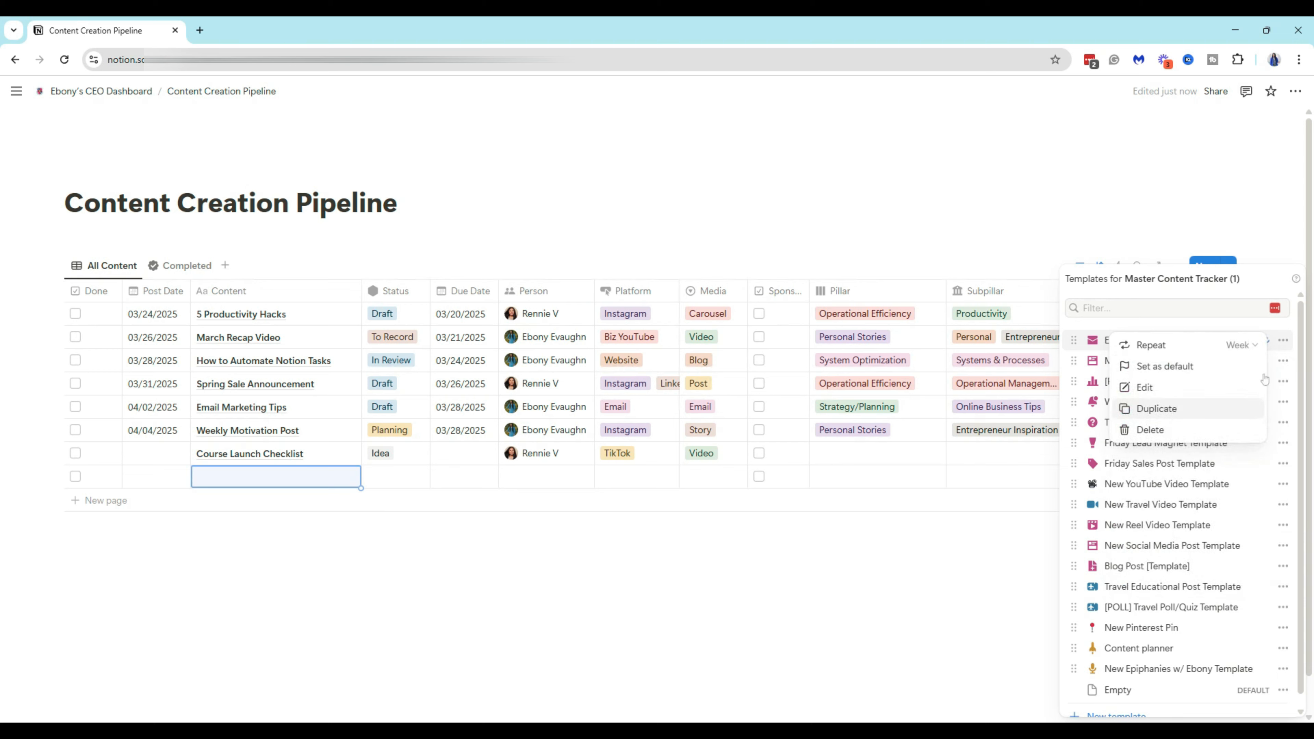
left_click(1251, 290)
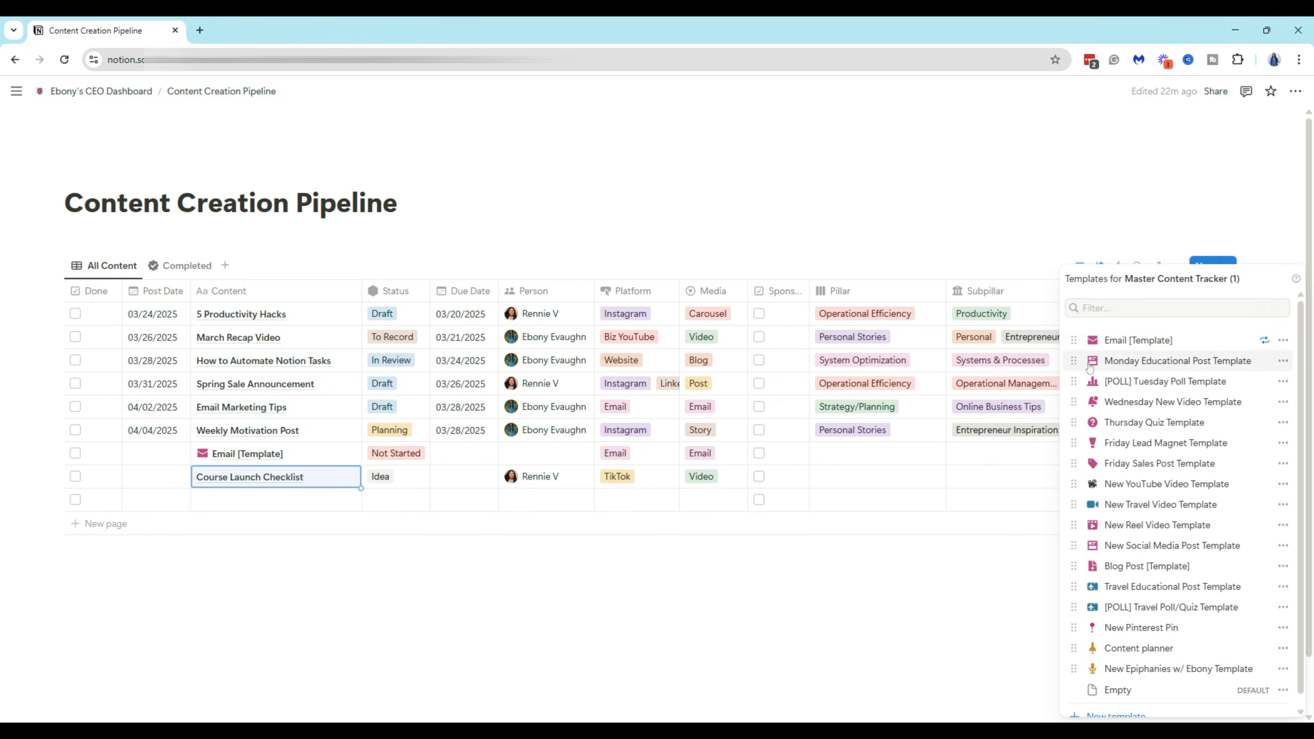
Step: Open the Email [Template] for editing, examine the date choices of its Post Date property, and close the template
left_click(1284, 342)
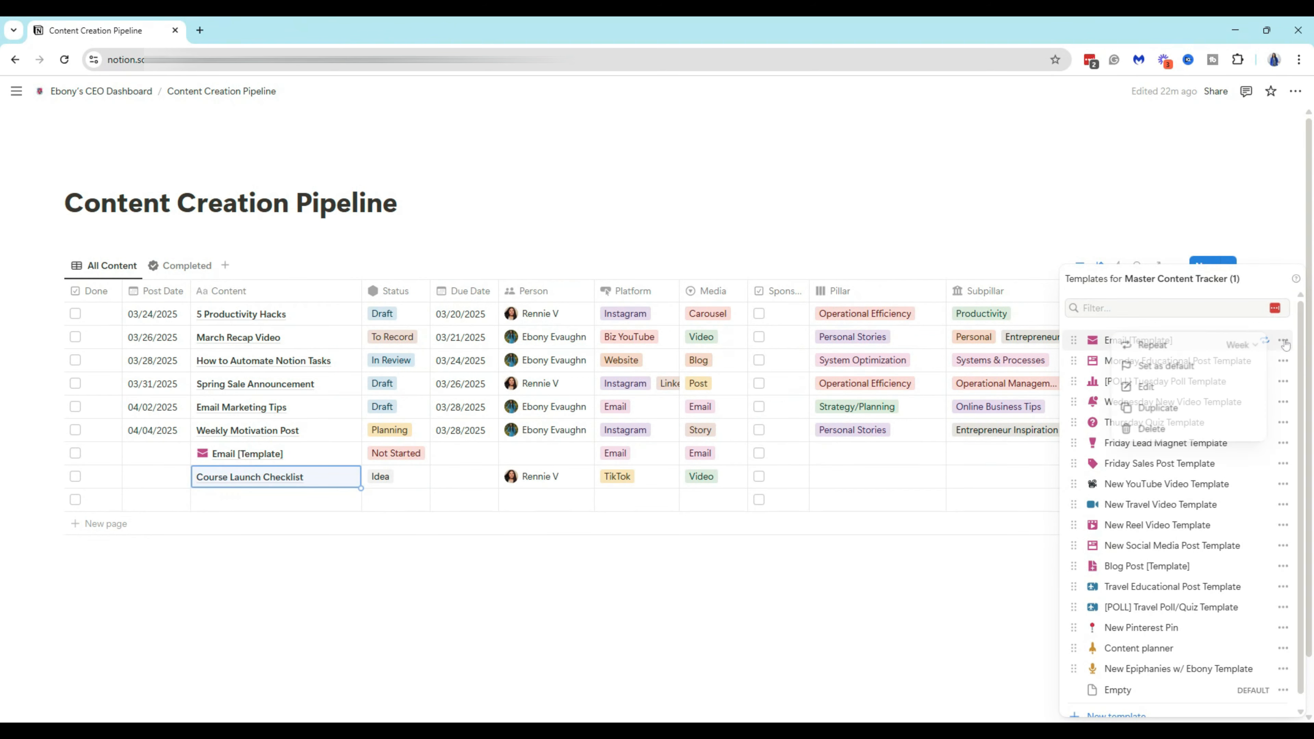
left_click(1165, 388)
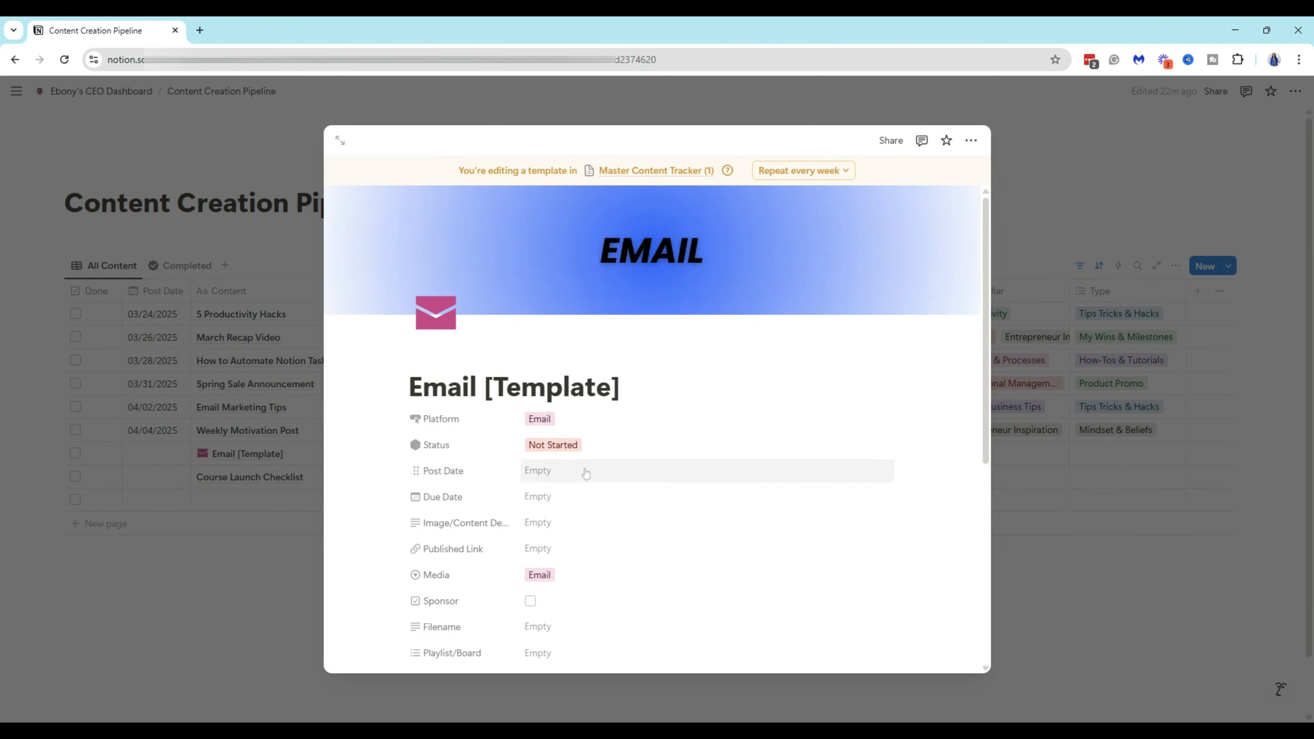
left_click(564, 476)
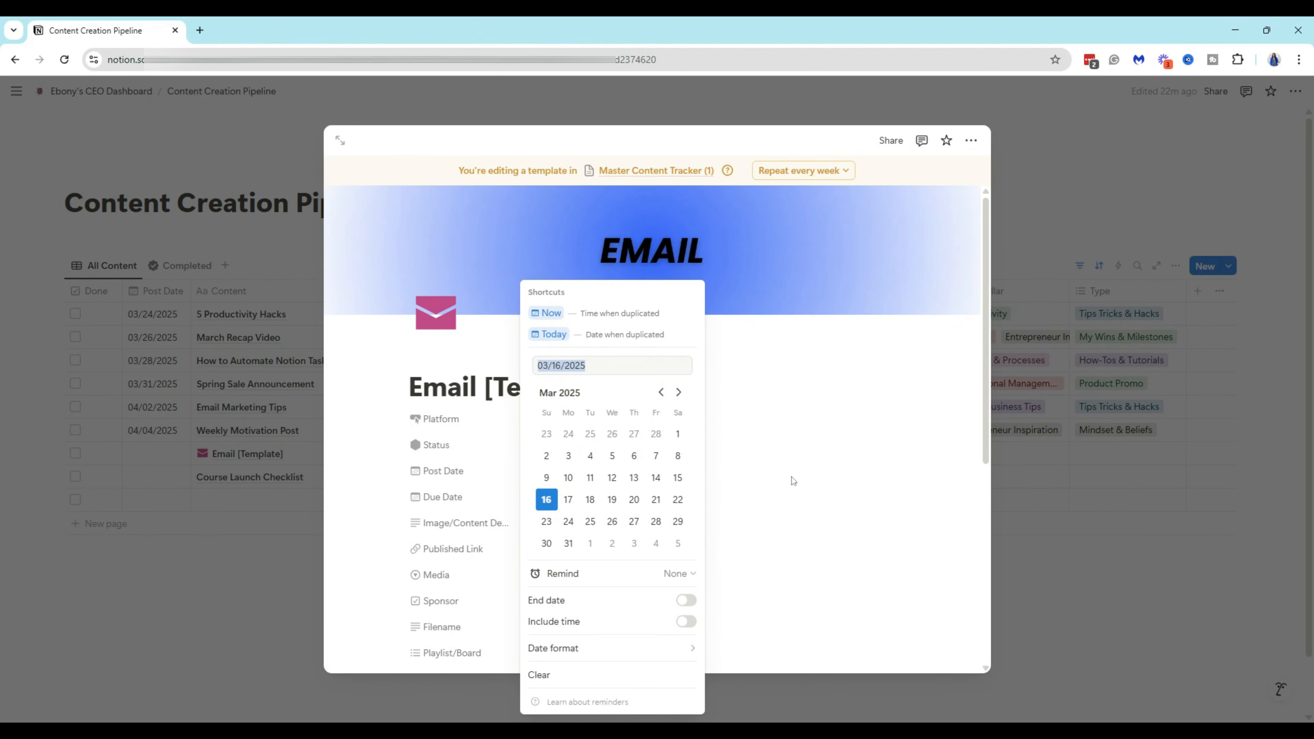
left_click(816, 498)
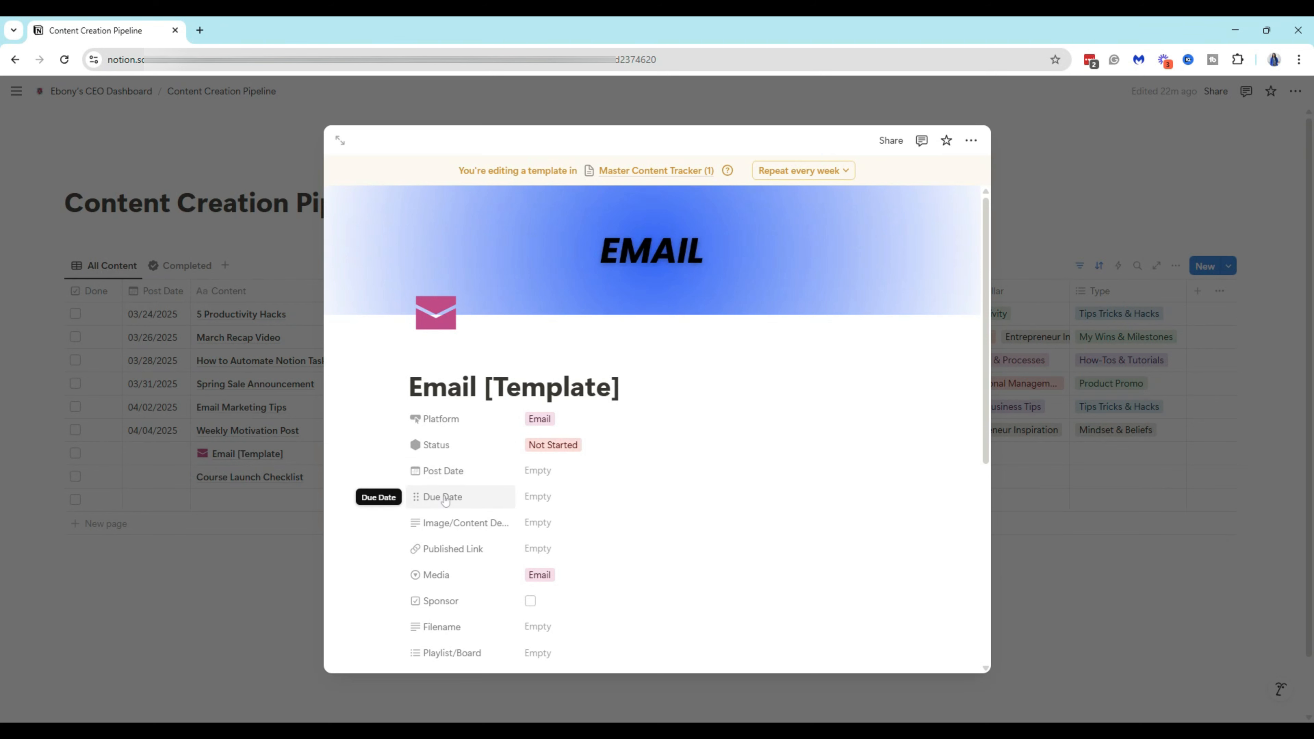
left_click(1080, 589)
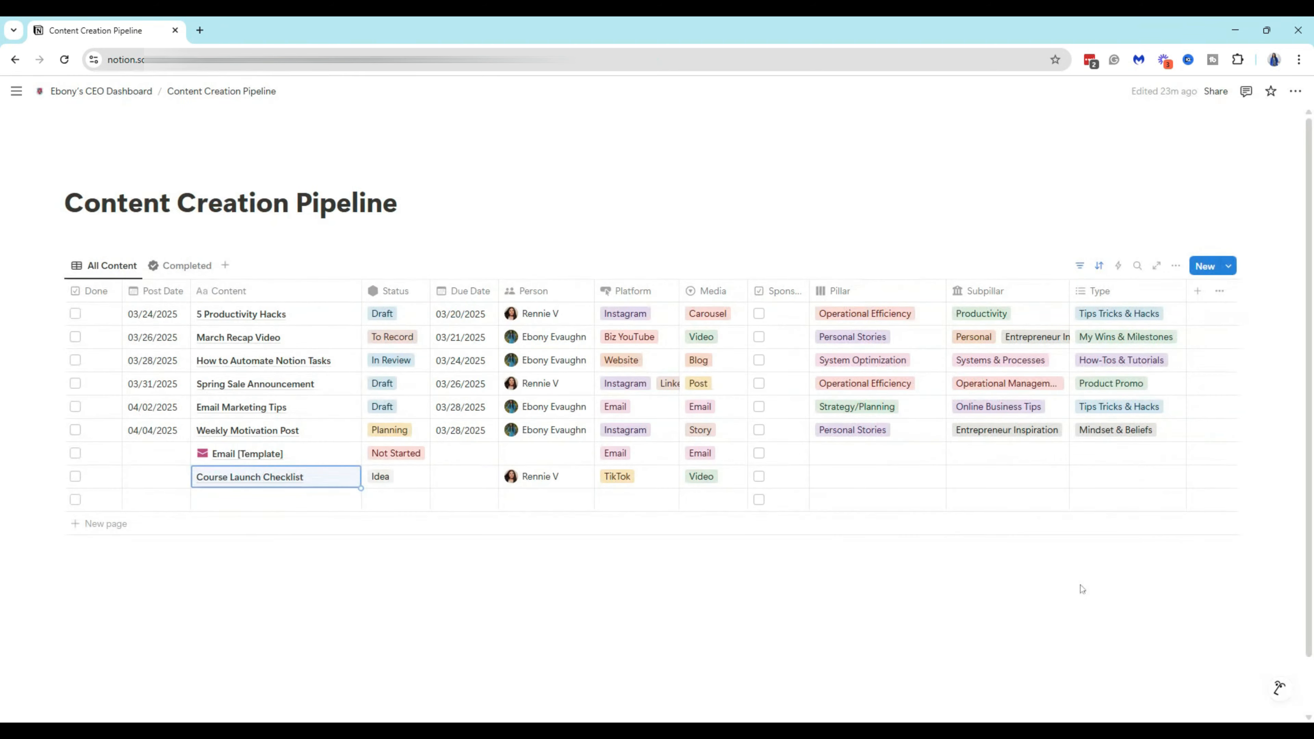
Step: Start a new automation for all pages in Master Content Tracker (1) with the Page added trigger
left_click(1120, 271)
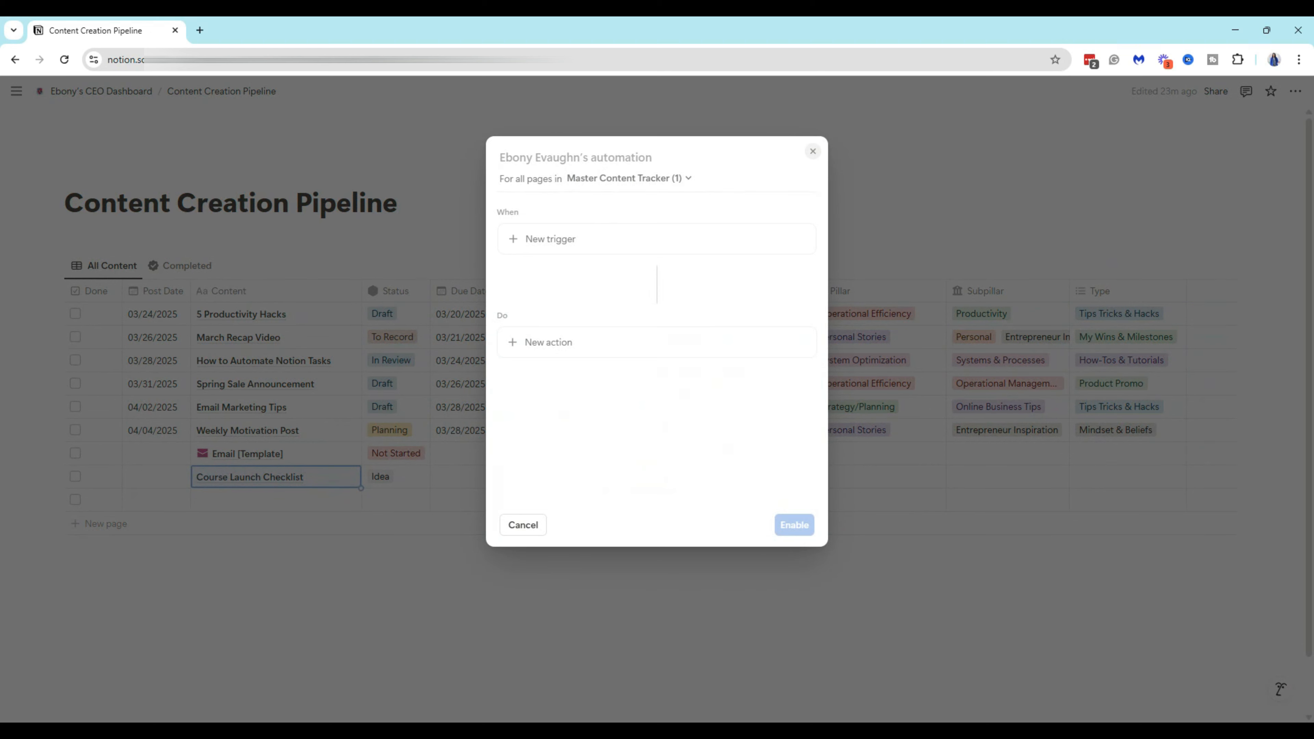
left_click(540, 242)
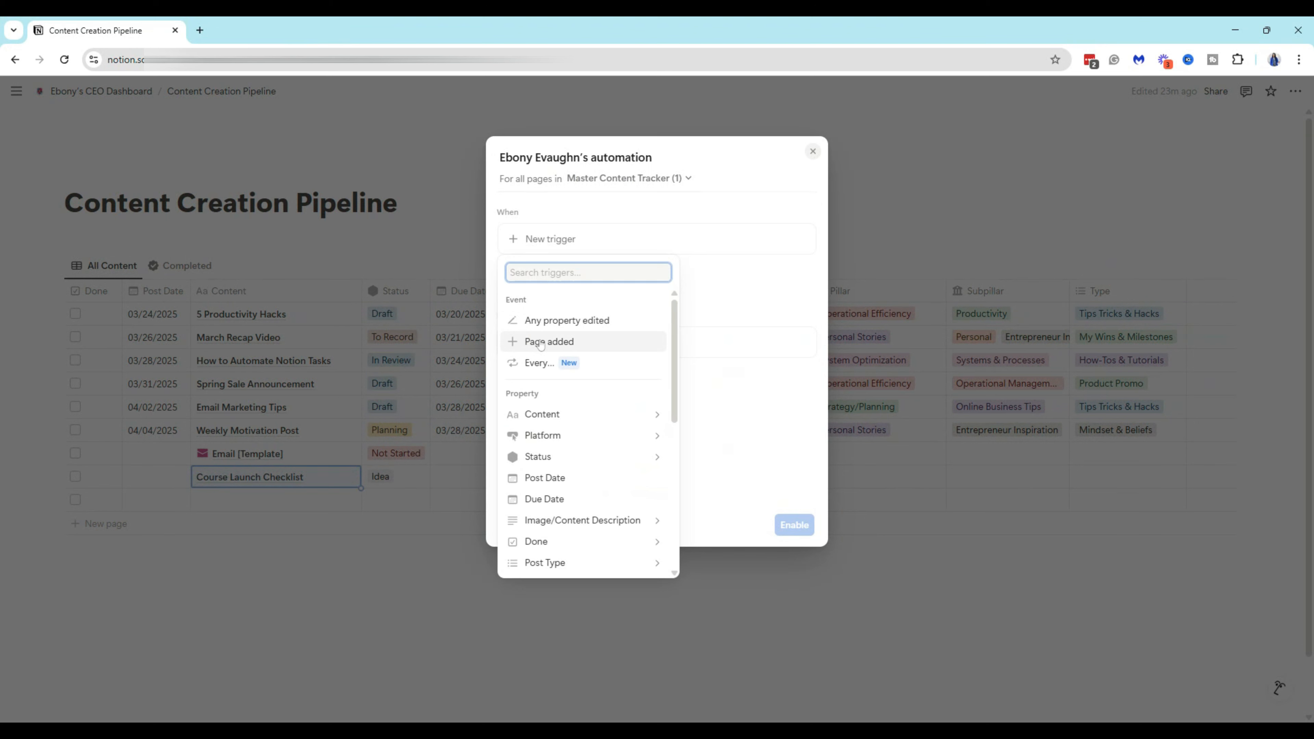
left_click(540, 342)
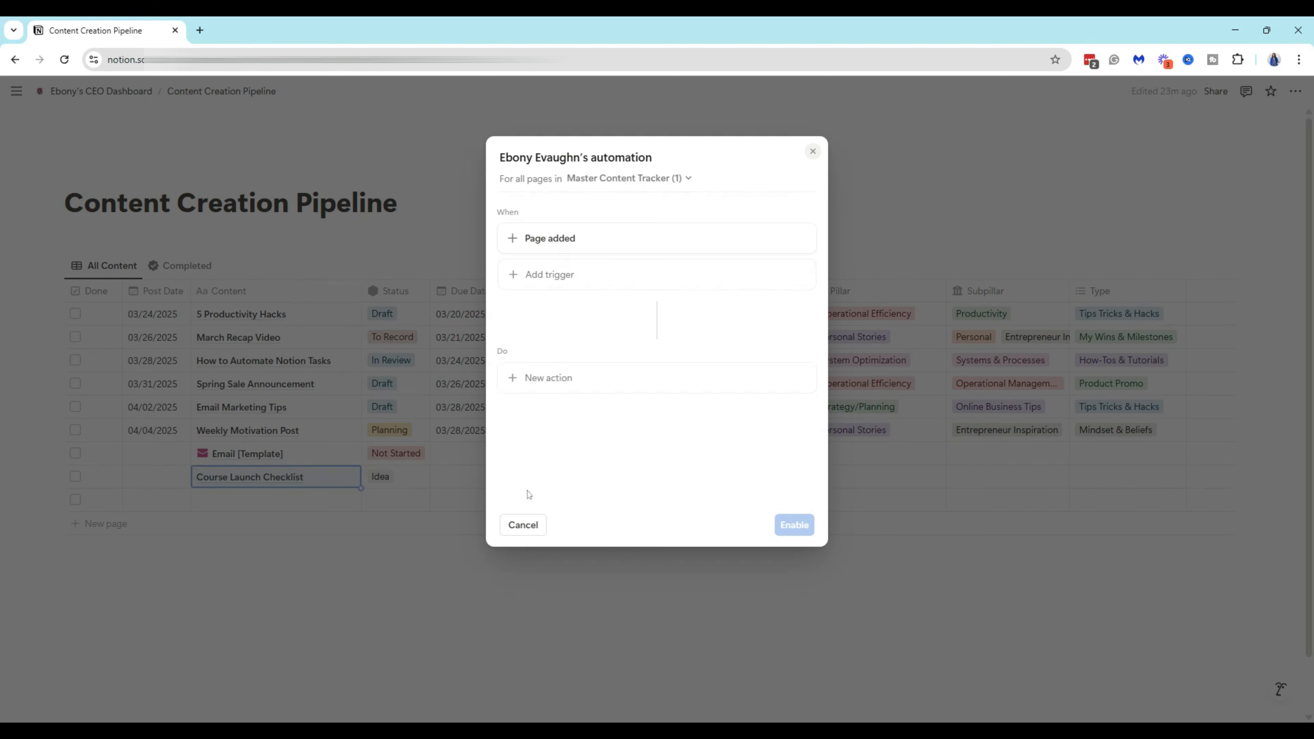
Step: Add an edit-property action for Due Date and enter the custom formula dateAdd(now(),7,"days")
left_click(548, 380)
left_click(550, 438)
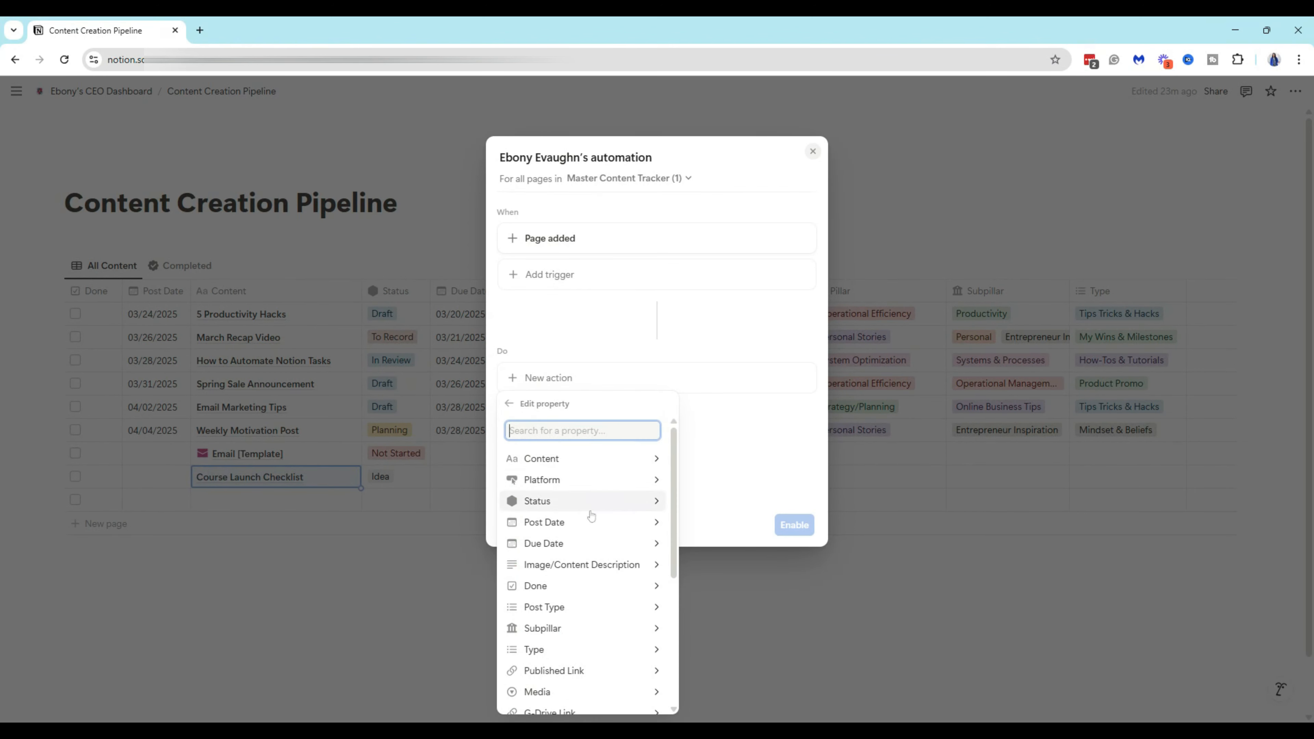
left_click(651, 547)
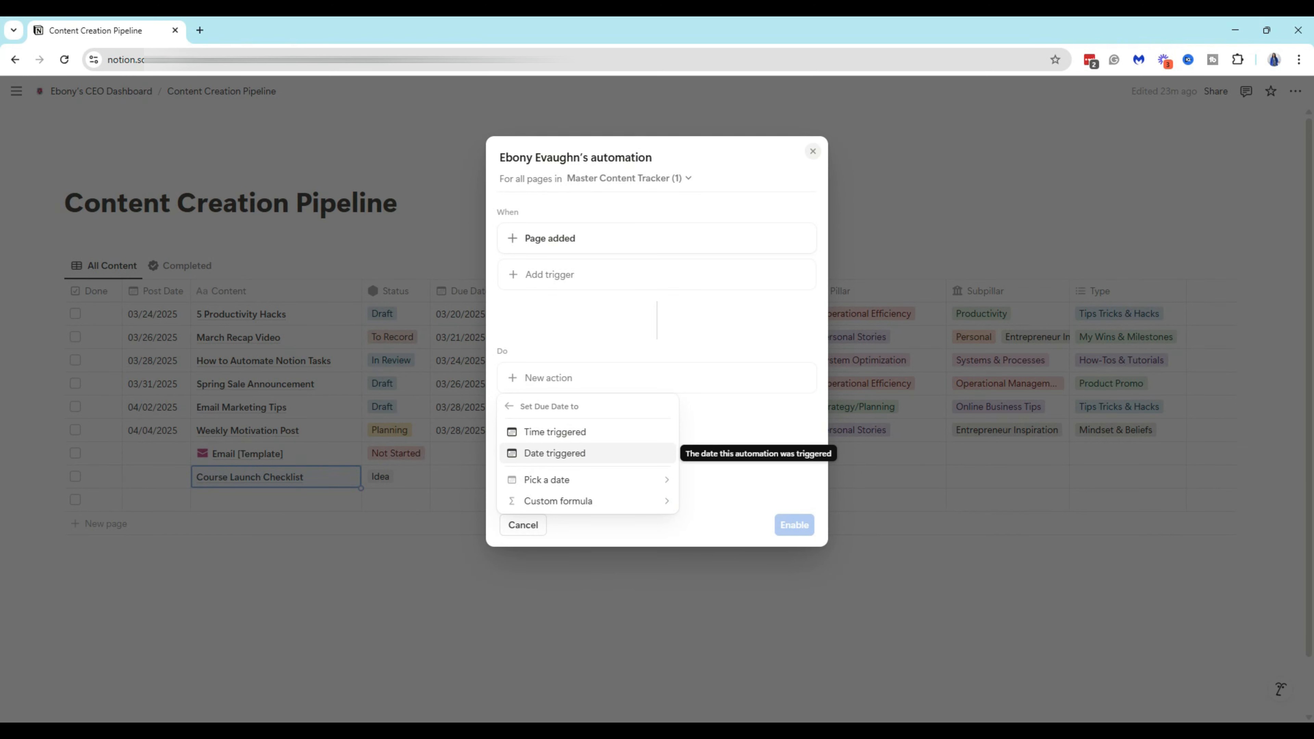
left_click(570, 505)
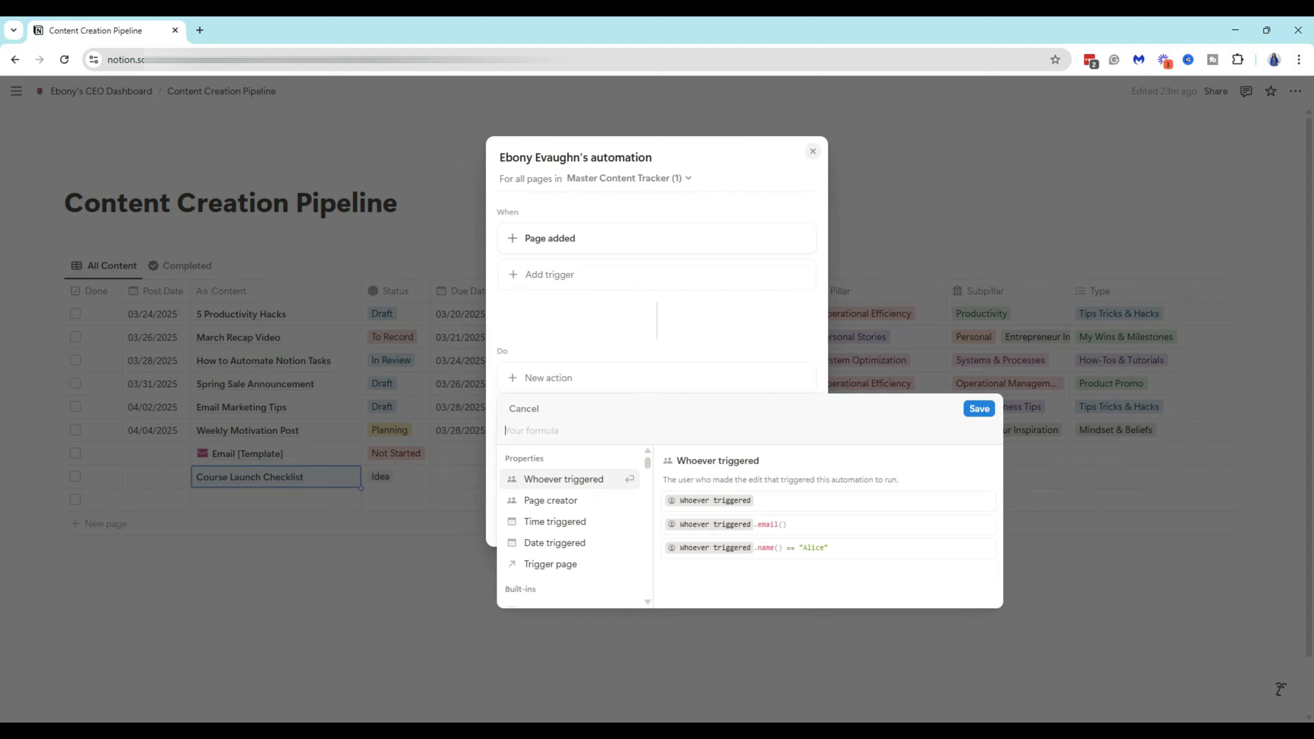
type("dateAdd(now(),7,\"days\")")
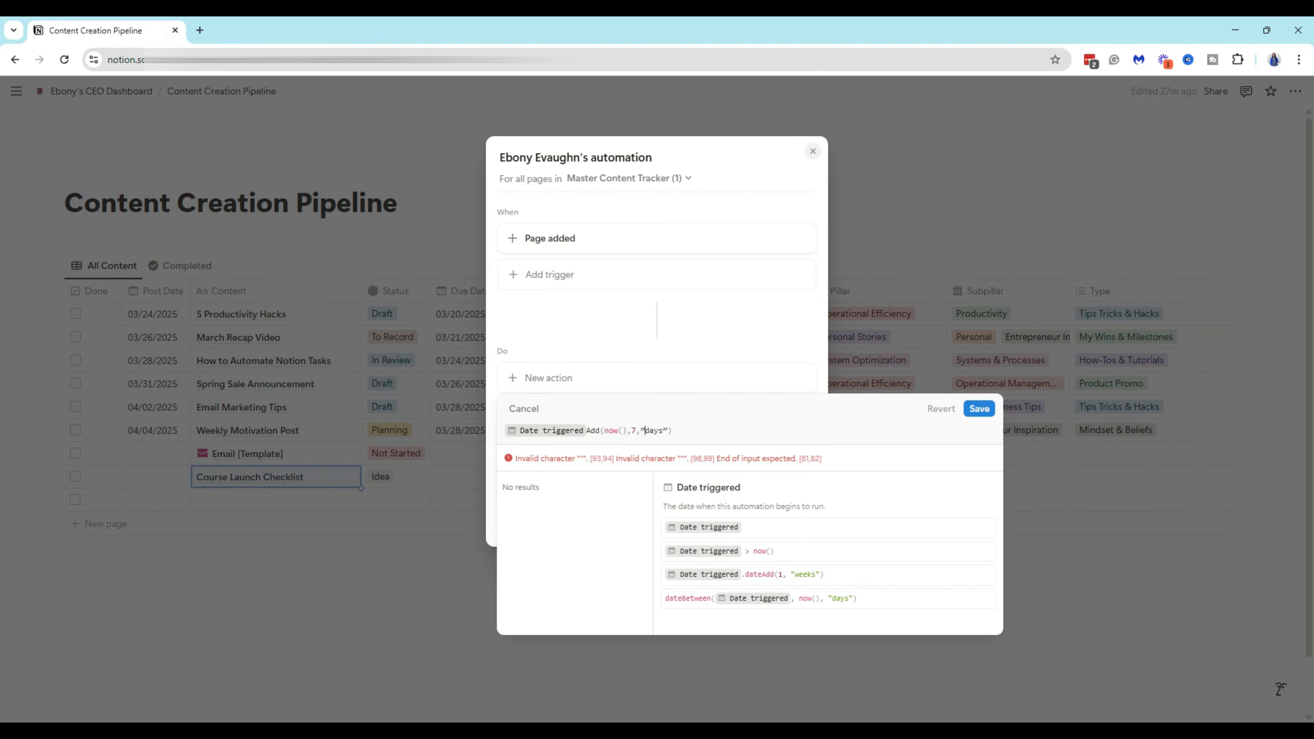
Step: Correct the quotation marks around days and replace the Date triggered token with date, so the formula reads dateAdd(now(),7,"days")
key("BackSpace")
type("\"")
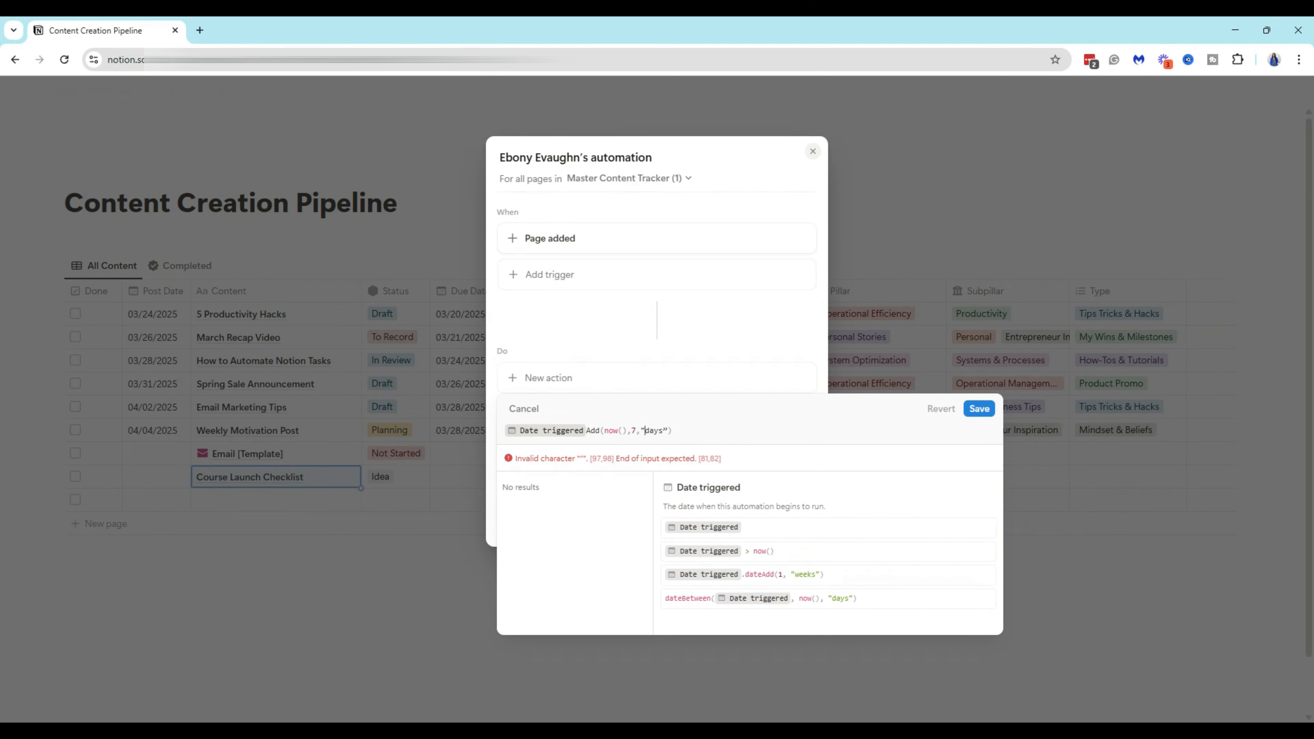
key("BackSpace")
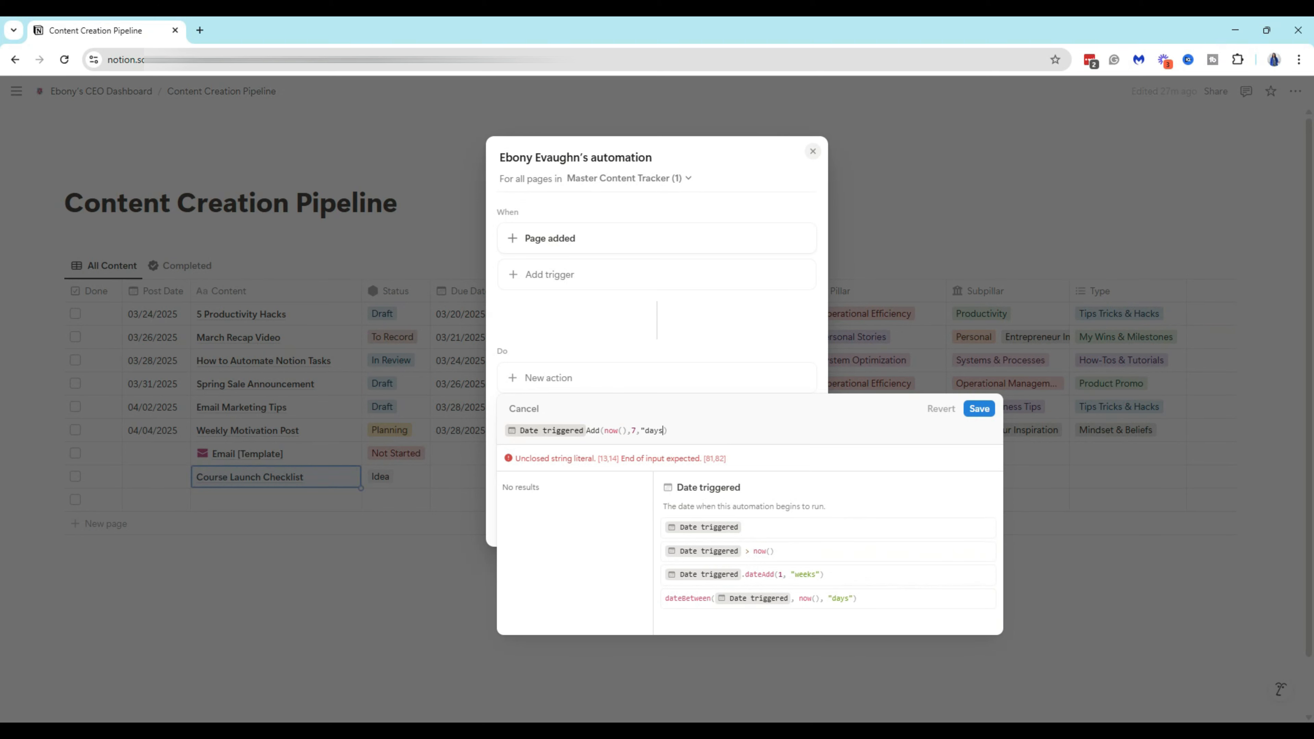
type("\"")
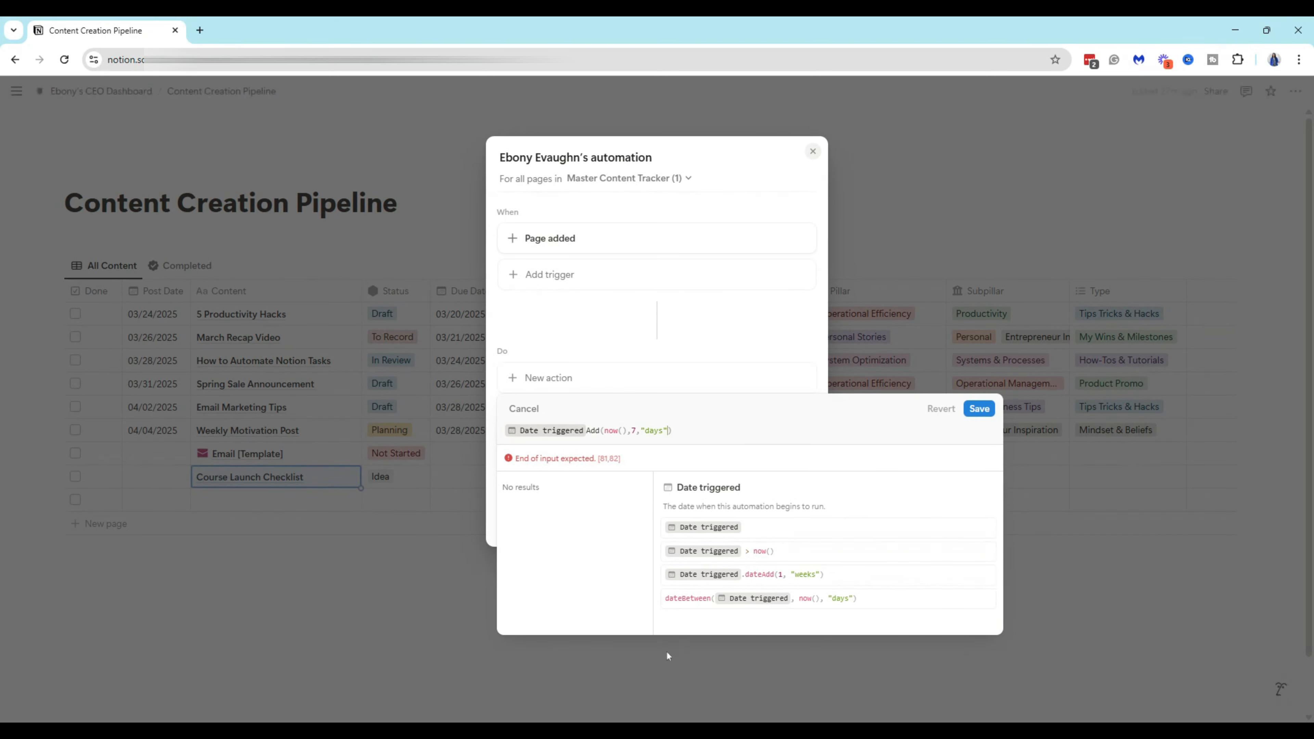
left_click(585, 433)
key("BackSpace")
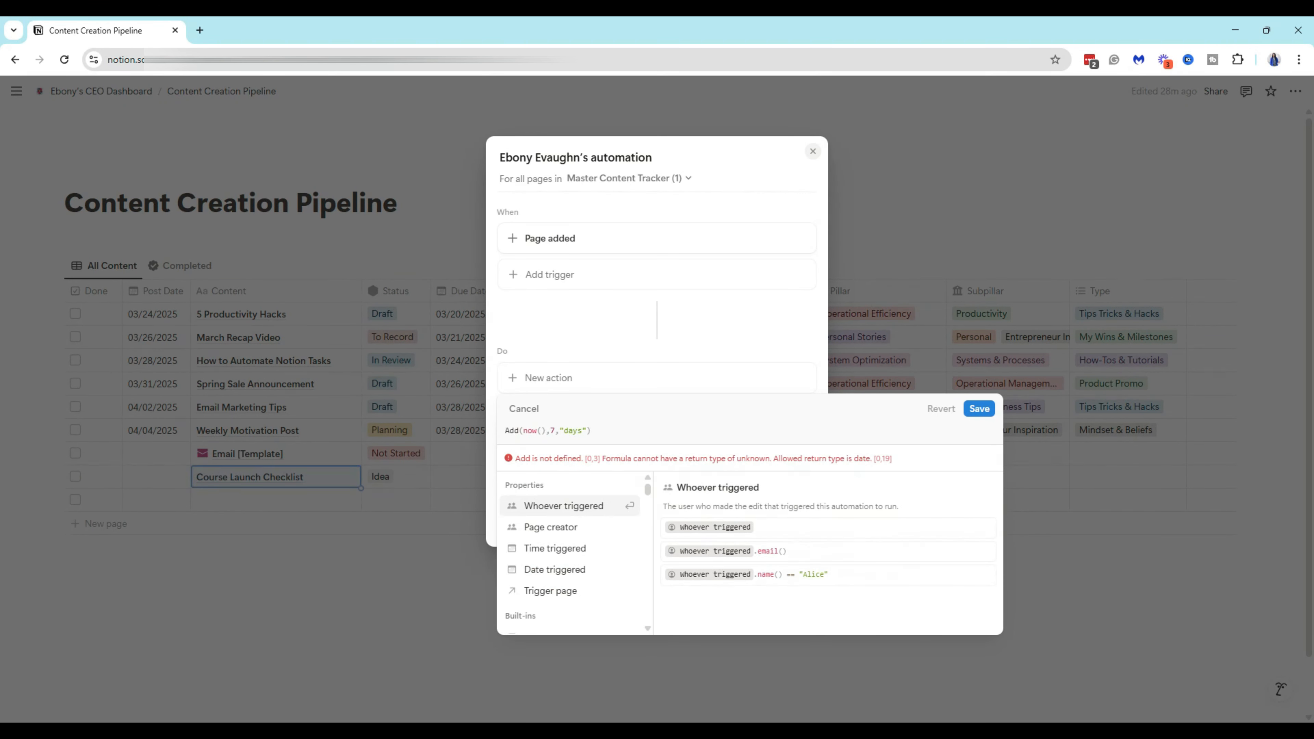
type("date")
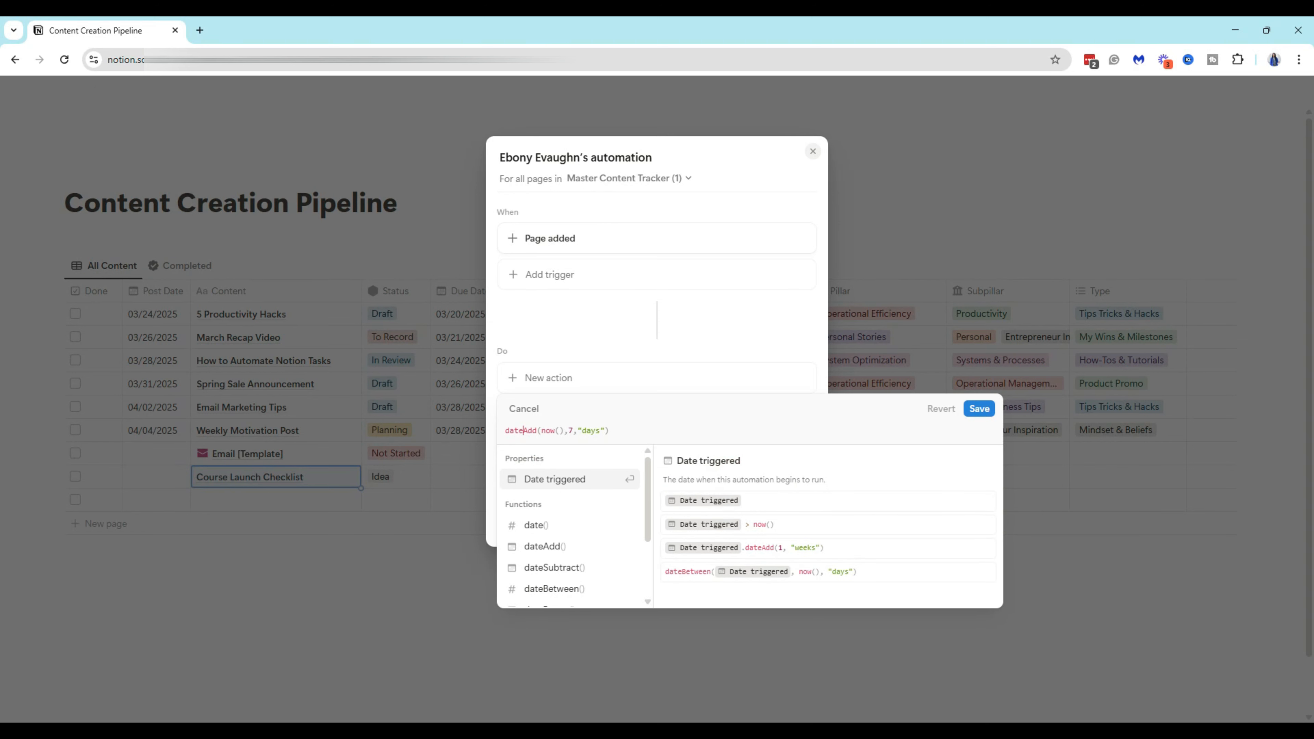
key("Right")
key("Right")
key("Right")
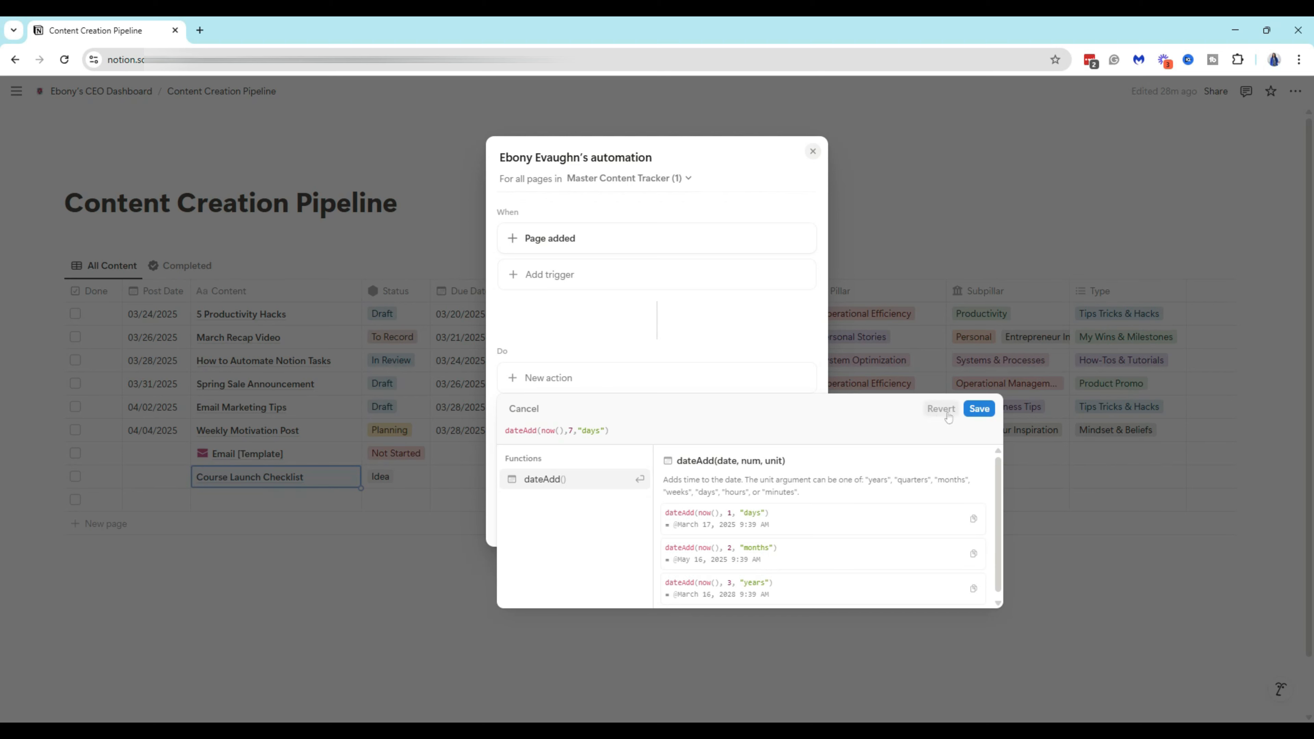
Step: Save the Due Date formula and enable the automation
left_click(980, 409)
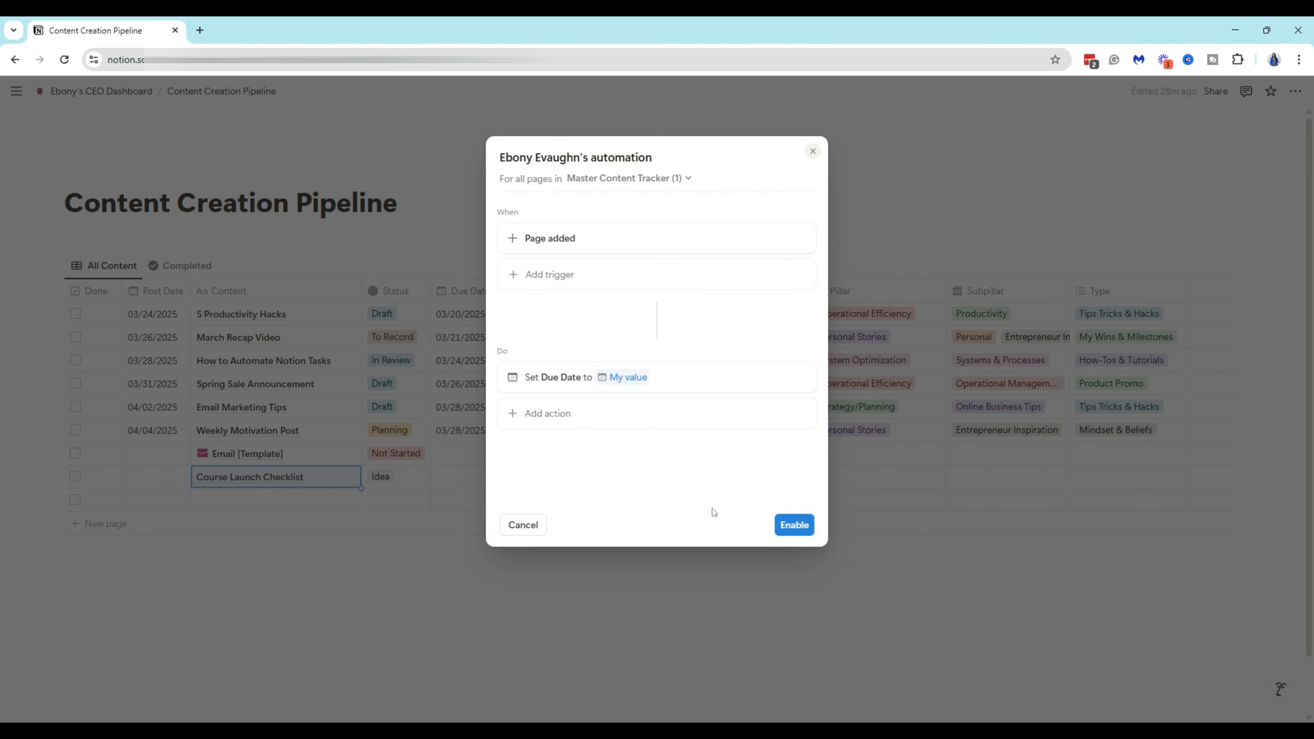
left_click(795, 525)
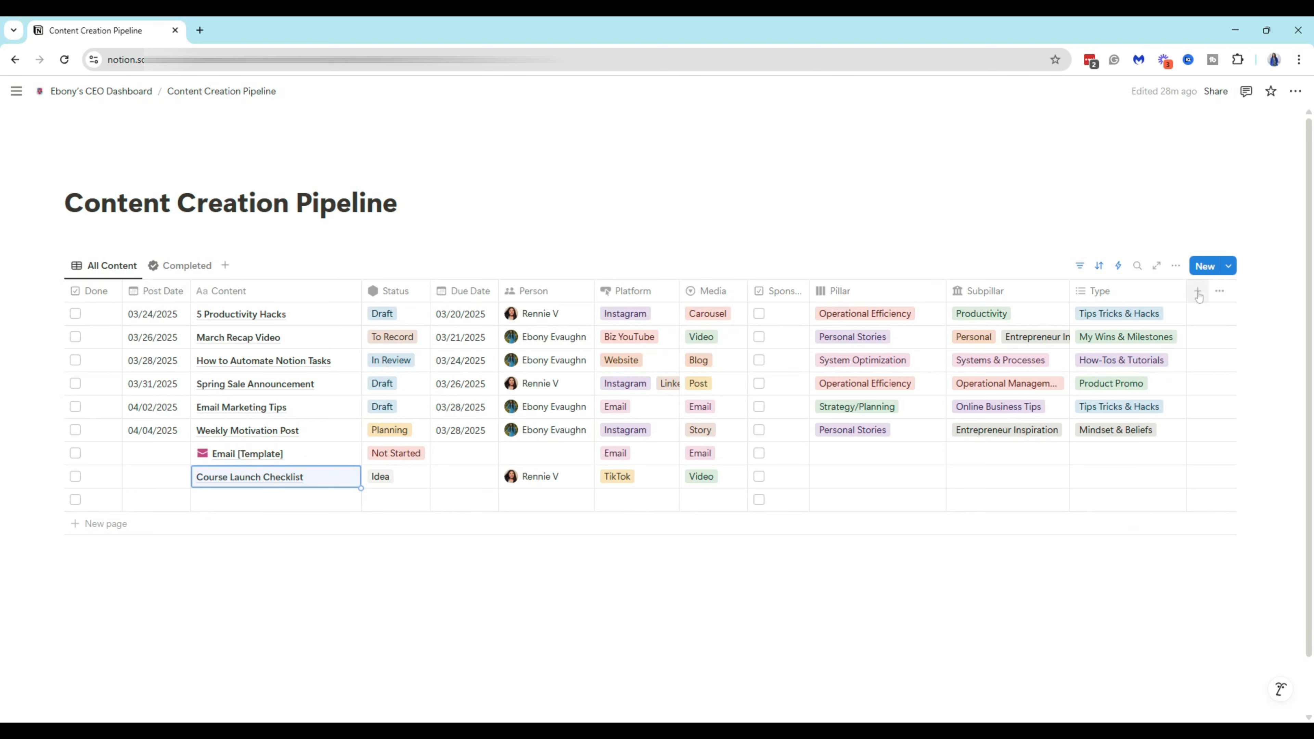
Step: Create a new page in the content table from the Email [Template]
left_click(1230, 268)
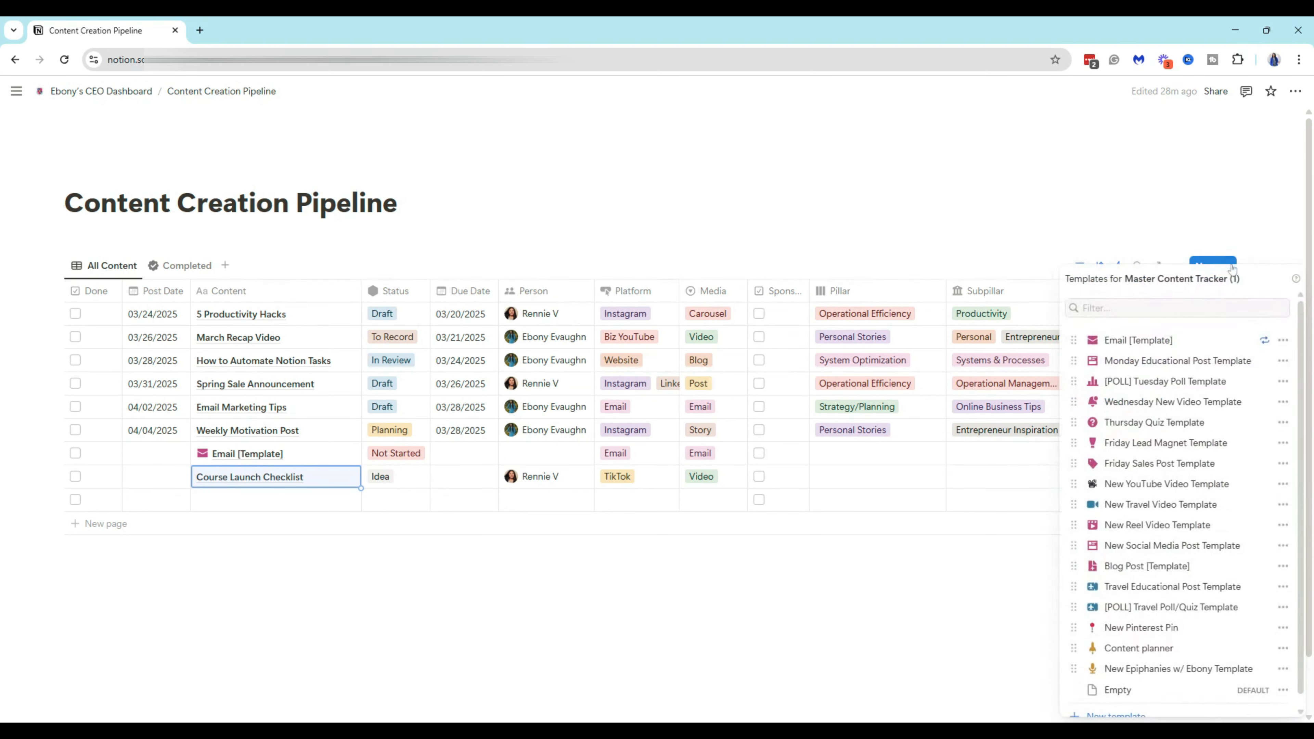
left_click(1125, 341)
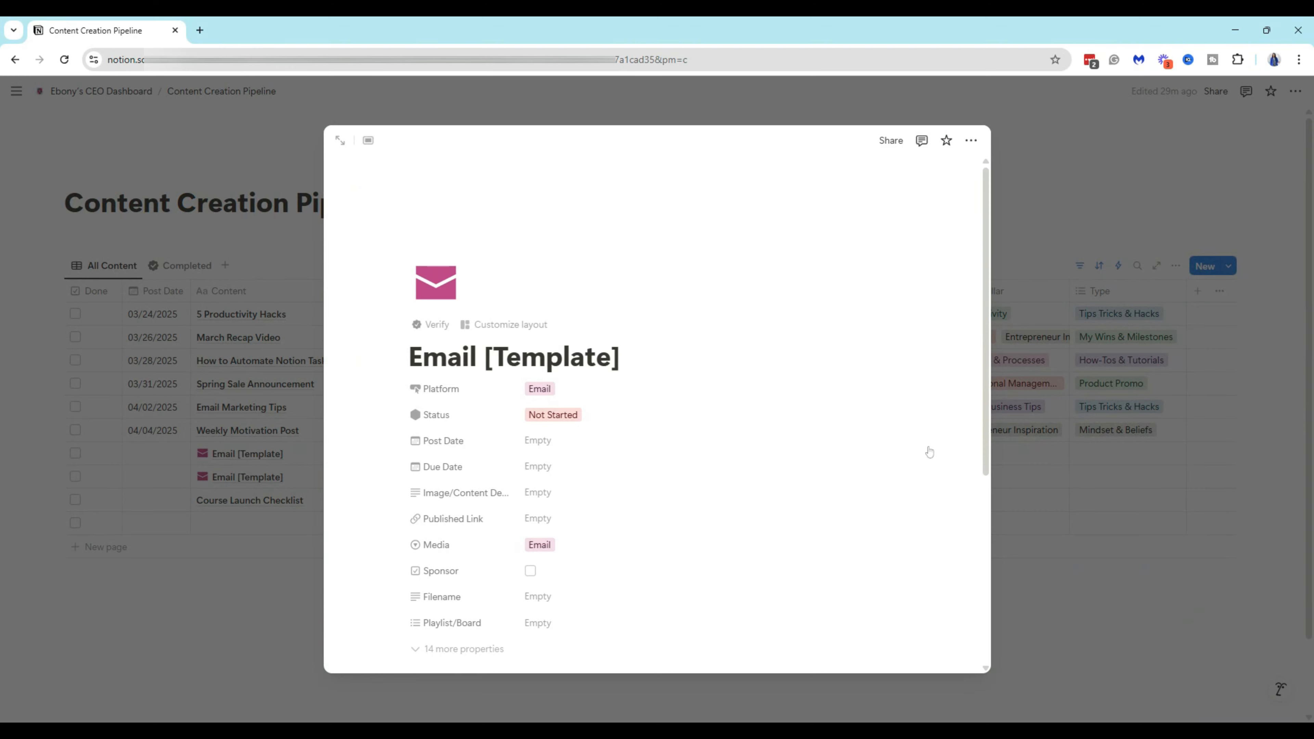
Step: Close the email page and create a new automation triggered when Status is set to To Post
left_click(297, 668)
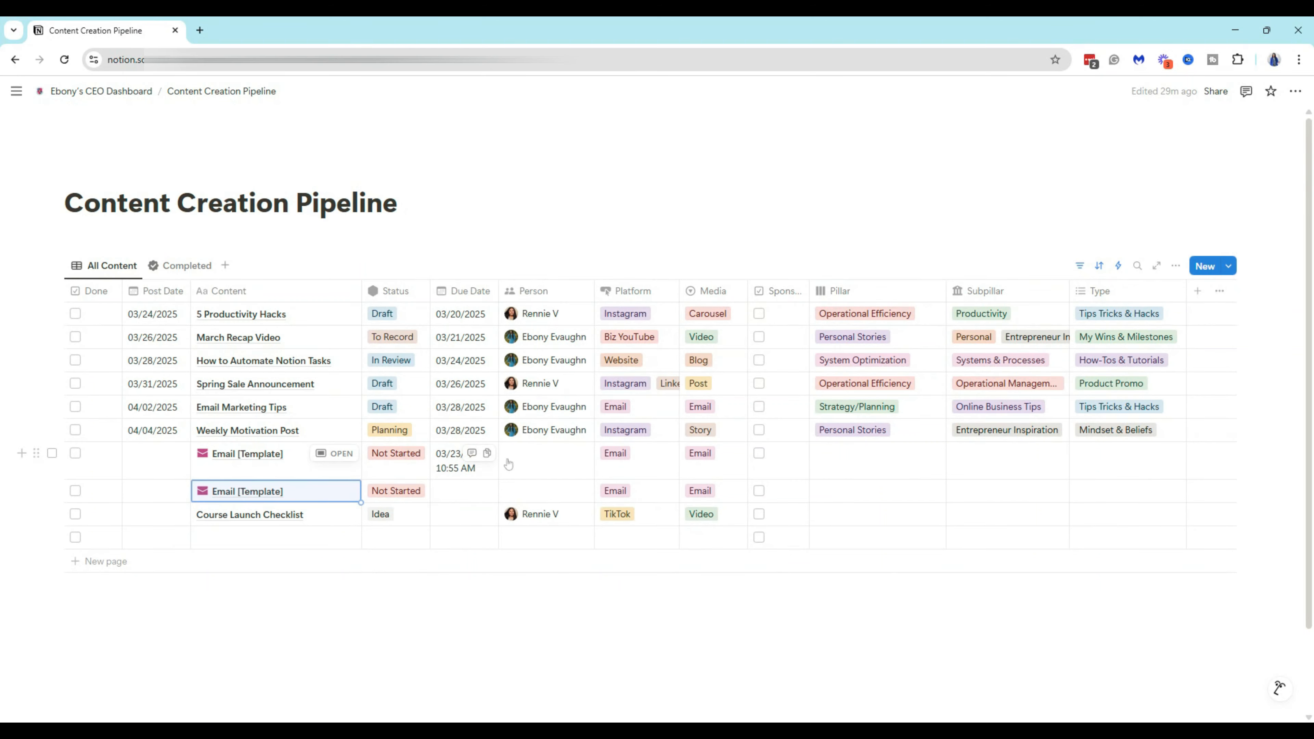
mouse_move(16, 90)
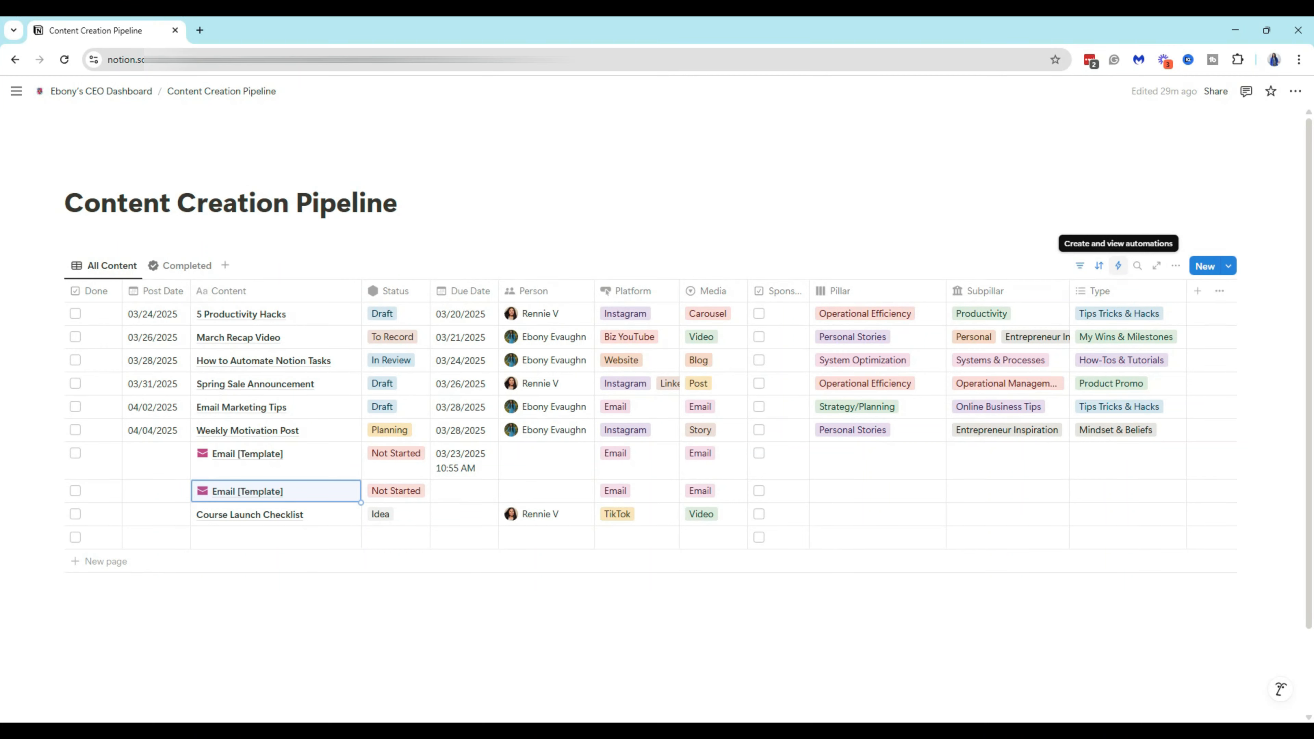
left_click(1117, 266)
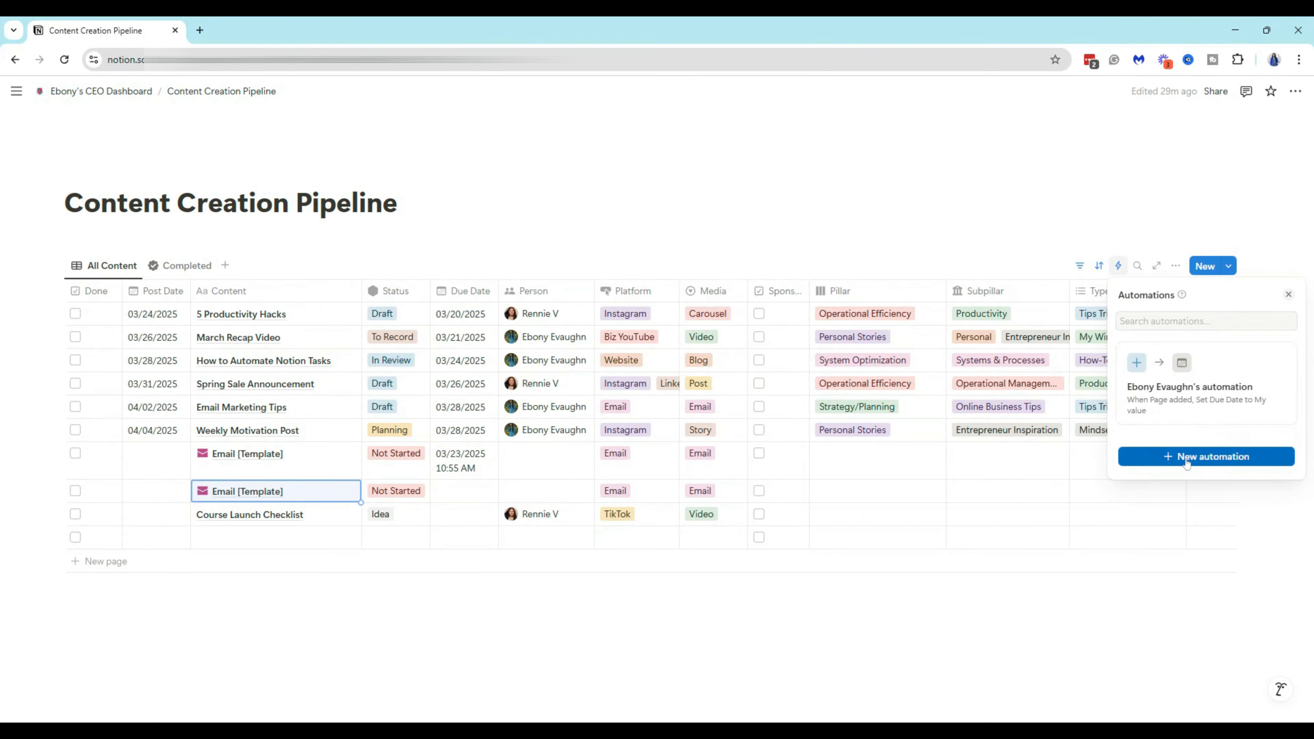
left_click(1186, 461)
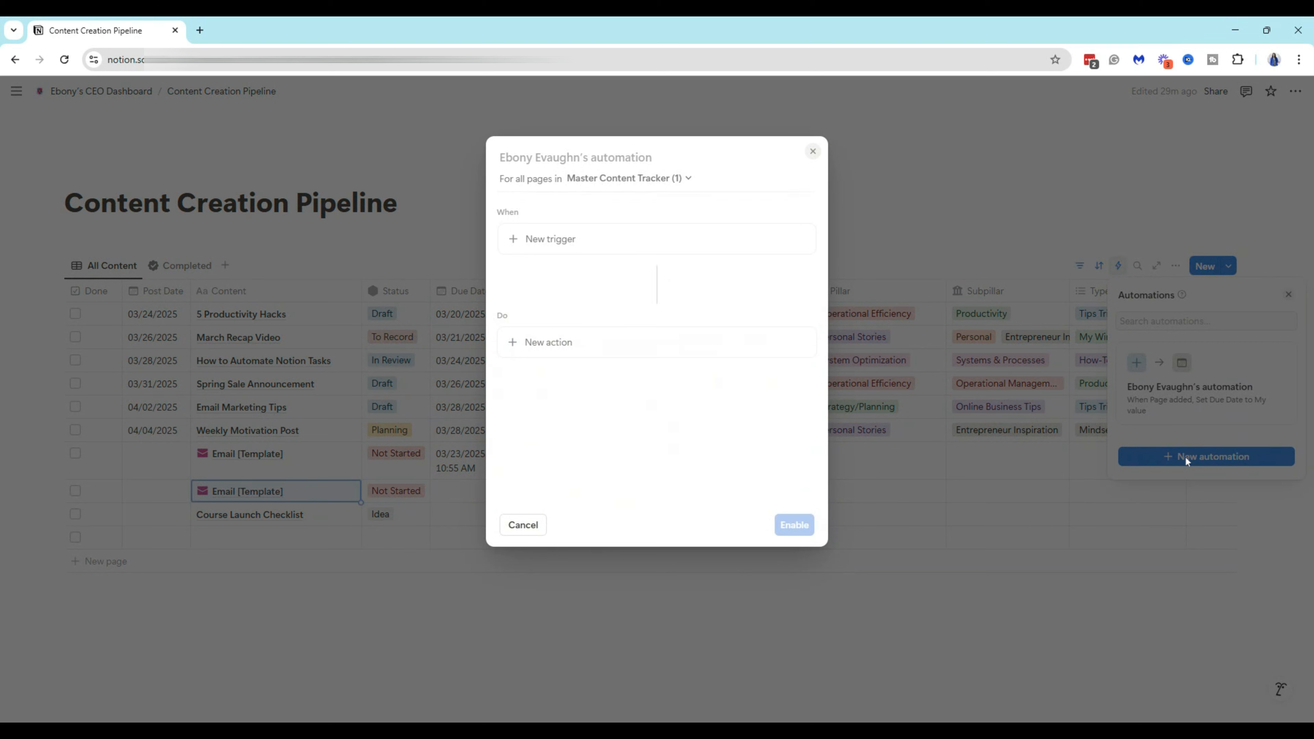
left_click(555, 235)
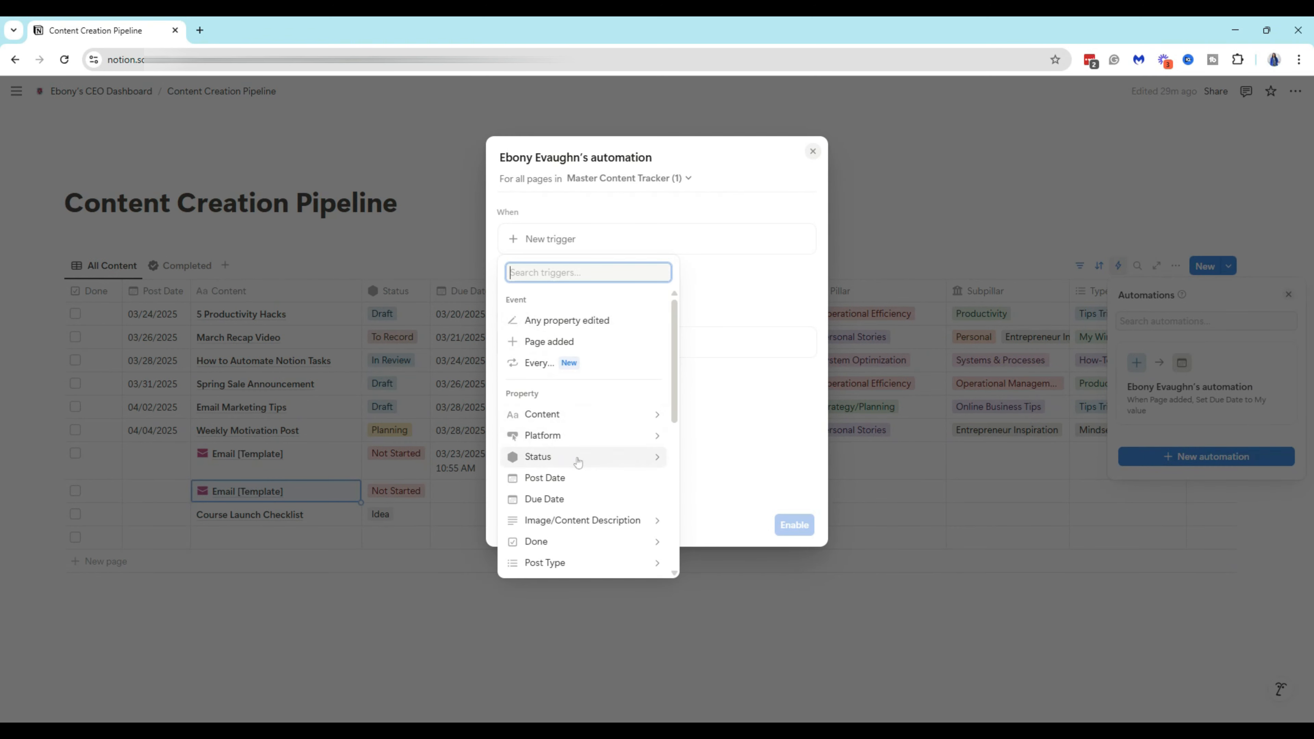
left_click(605, 457)
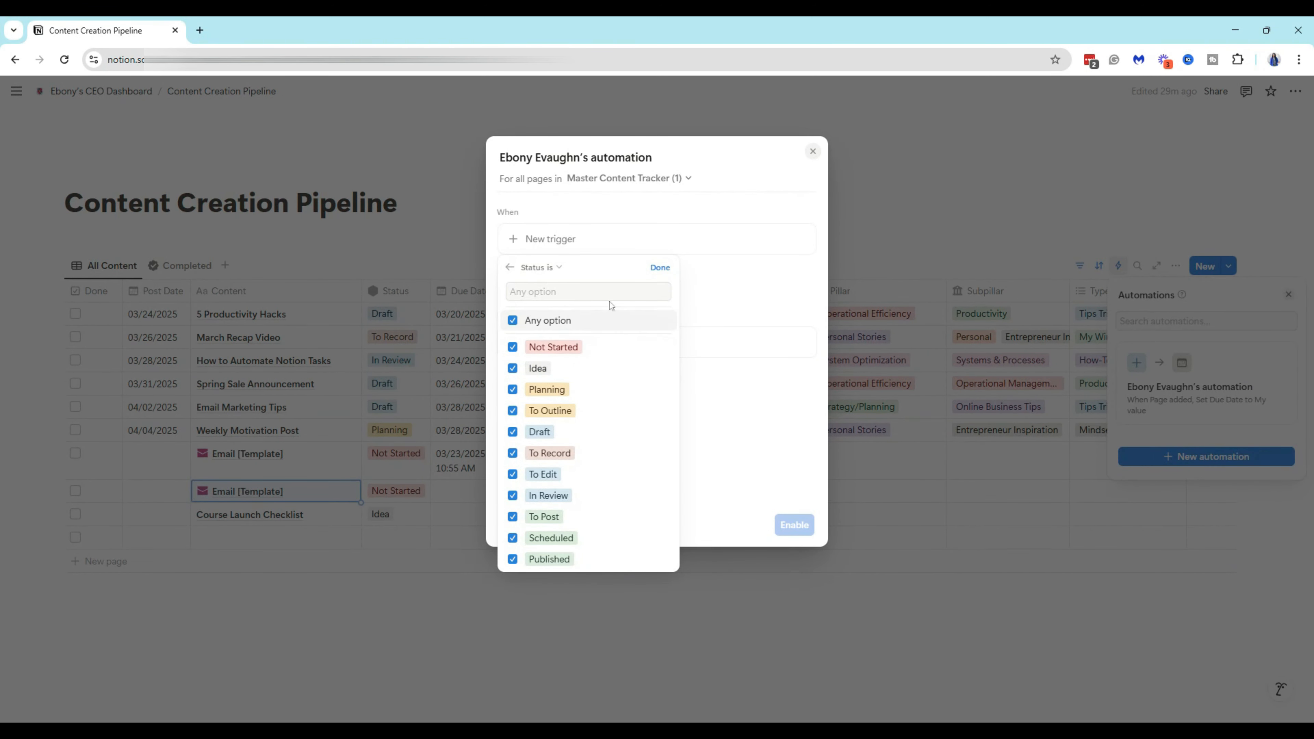
left_click(513, 322)
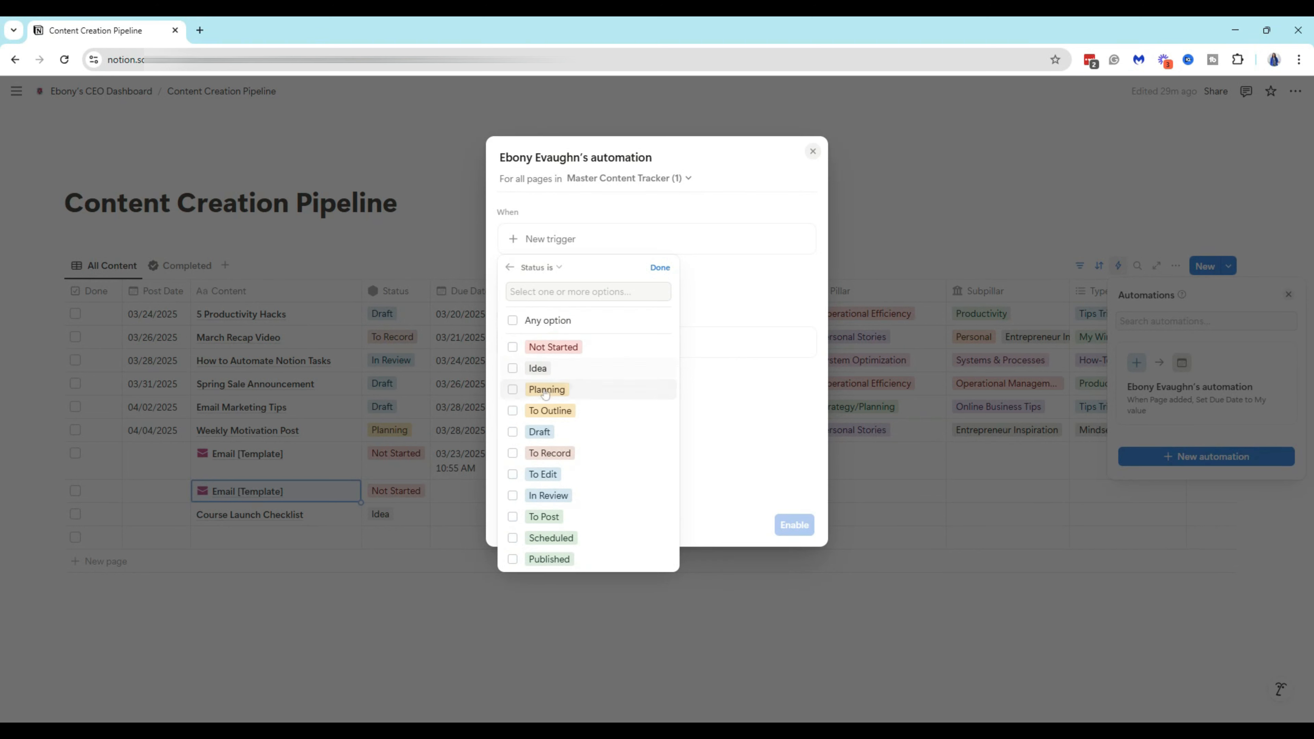
left_click(512, 516)
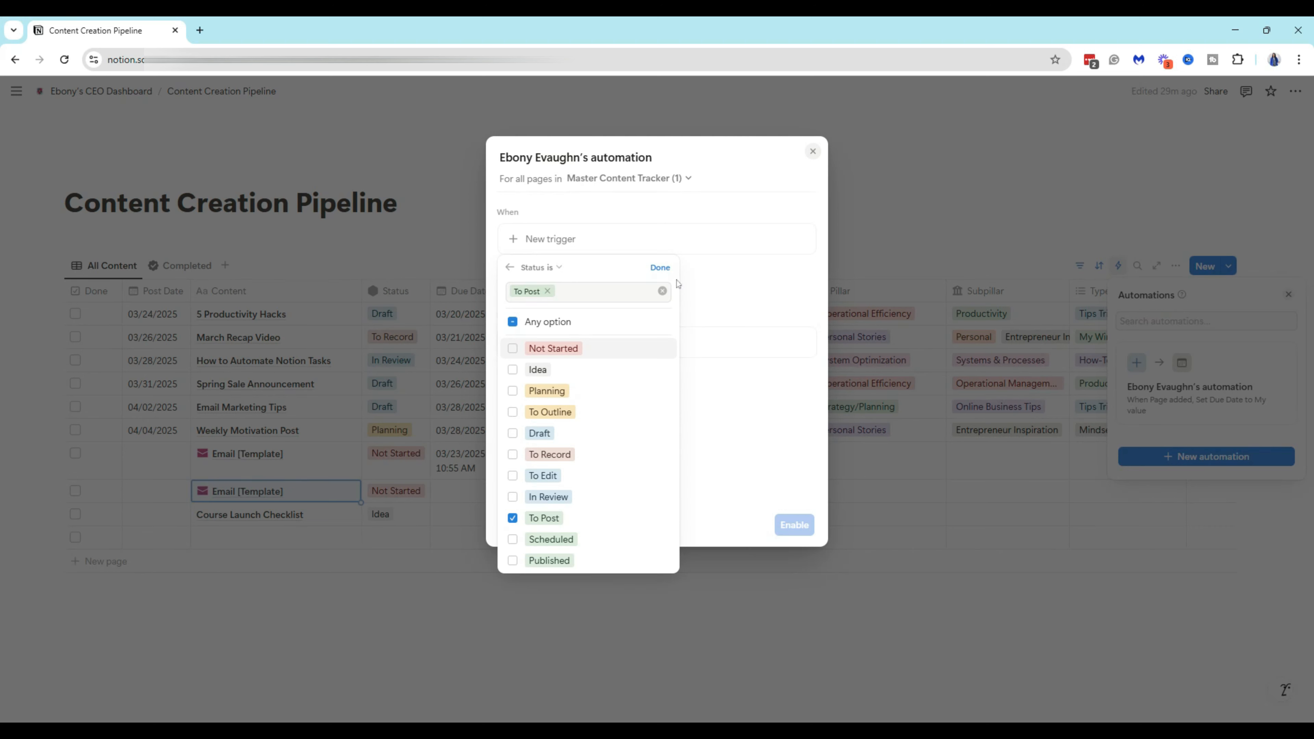
left_click(657, 270)
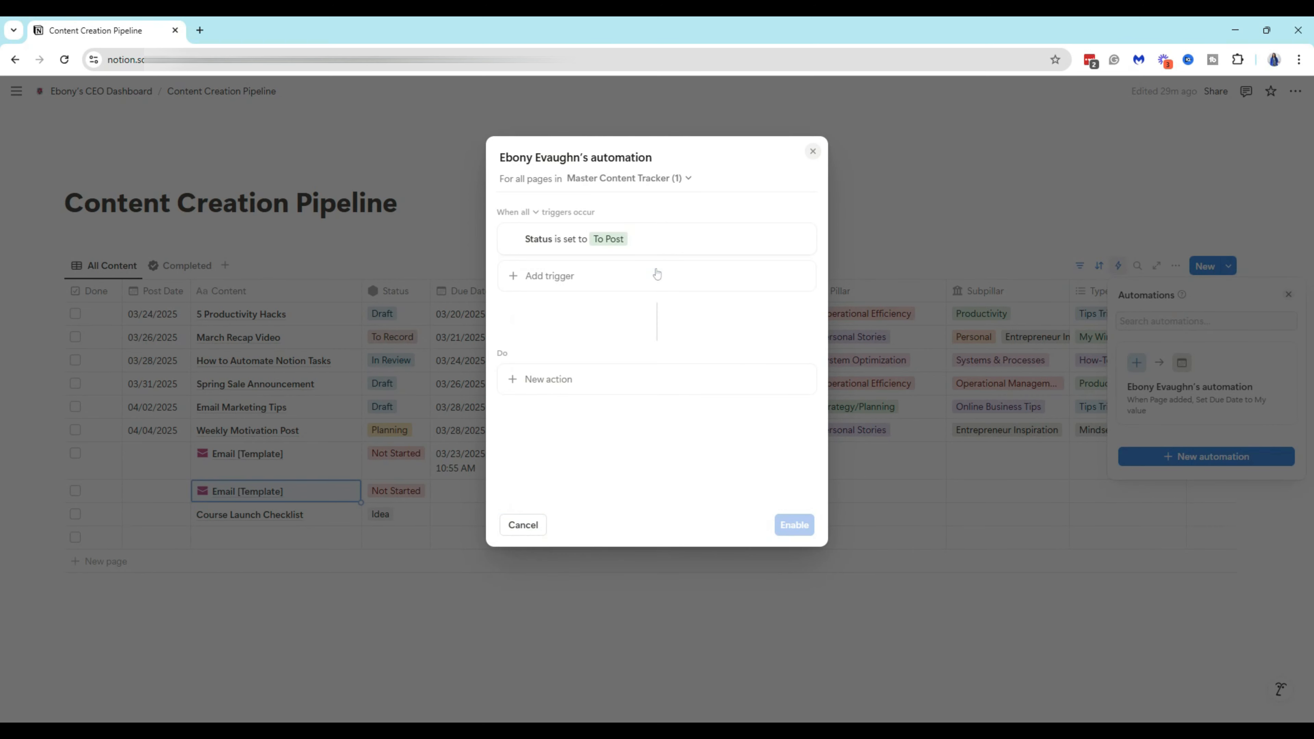
Step: Add an edit-property action replacing Person with the team member assigned to 5 Productivity Hacks, and enable the automation
left_click(553, 383)
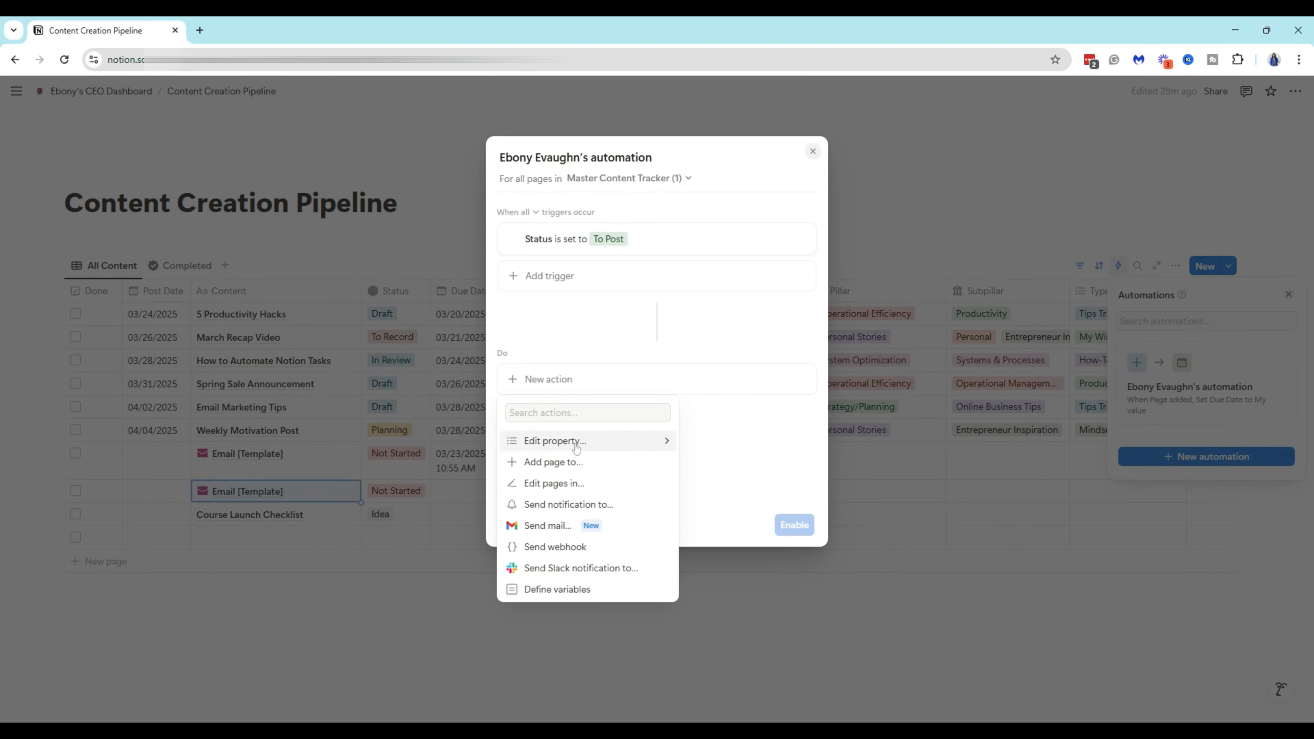
left_click(594, 442)
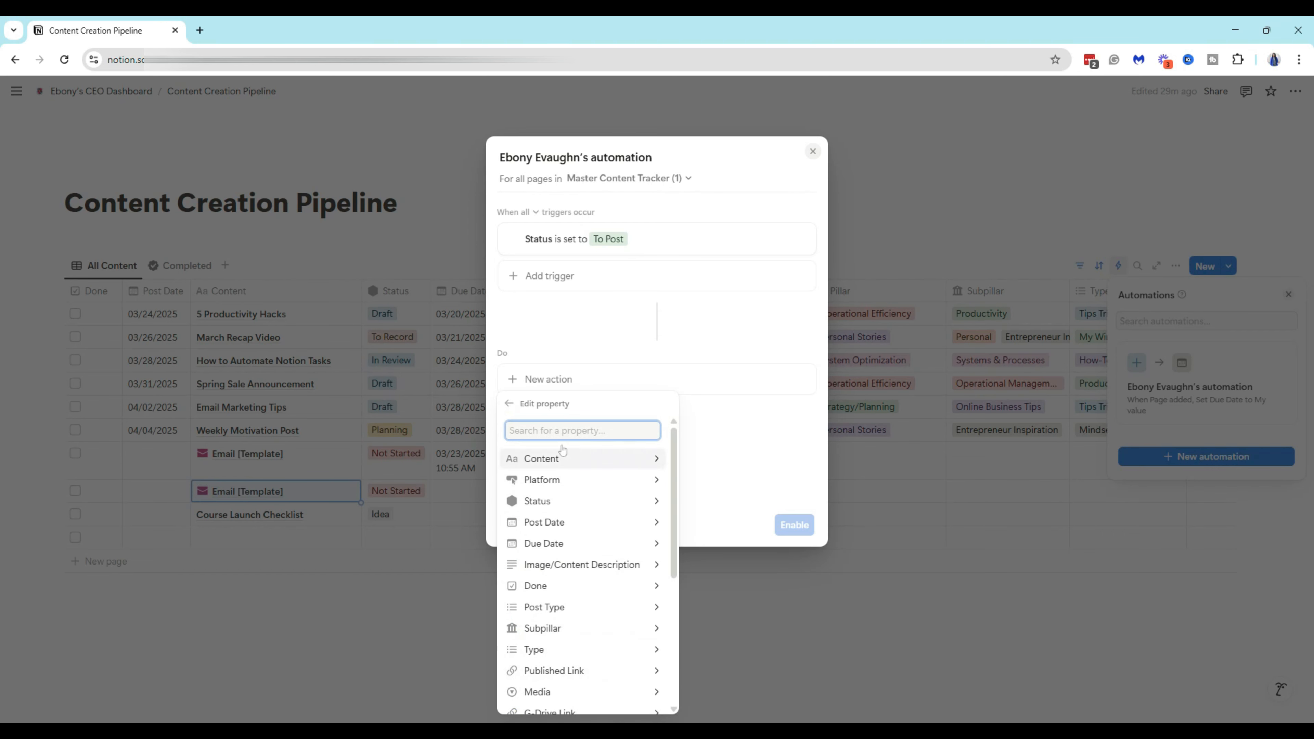
scroll(590, 538, "down", 4)
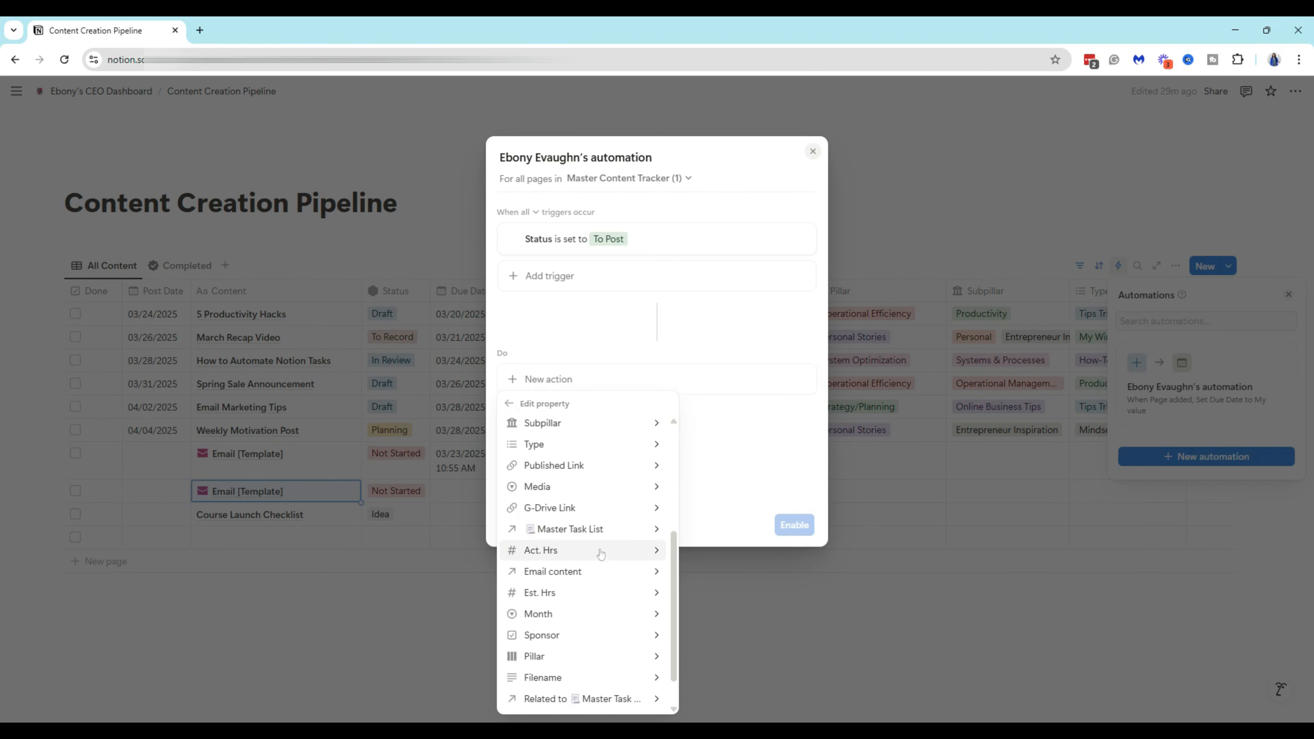
scroll(601, 551, "up", 1)
scroll(600, 554, "down", 1)
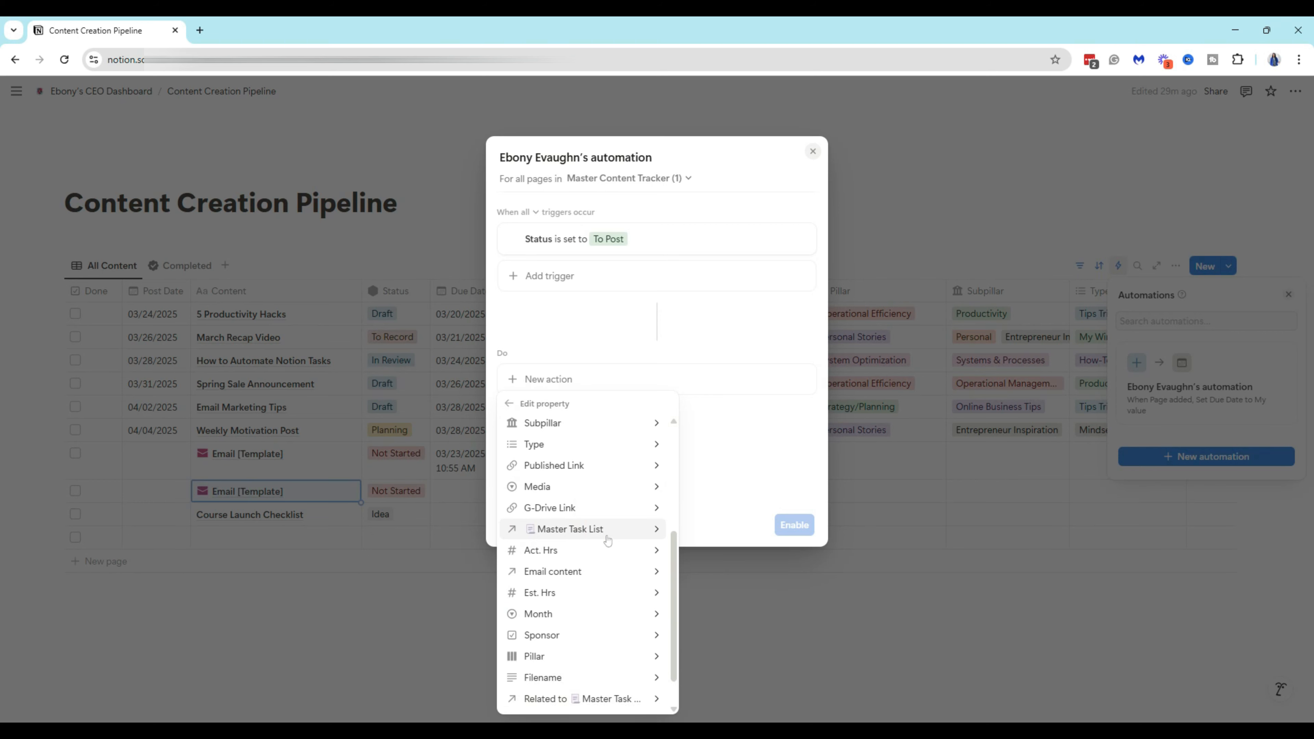
scroll(607, 540, "up", 4)
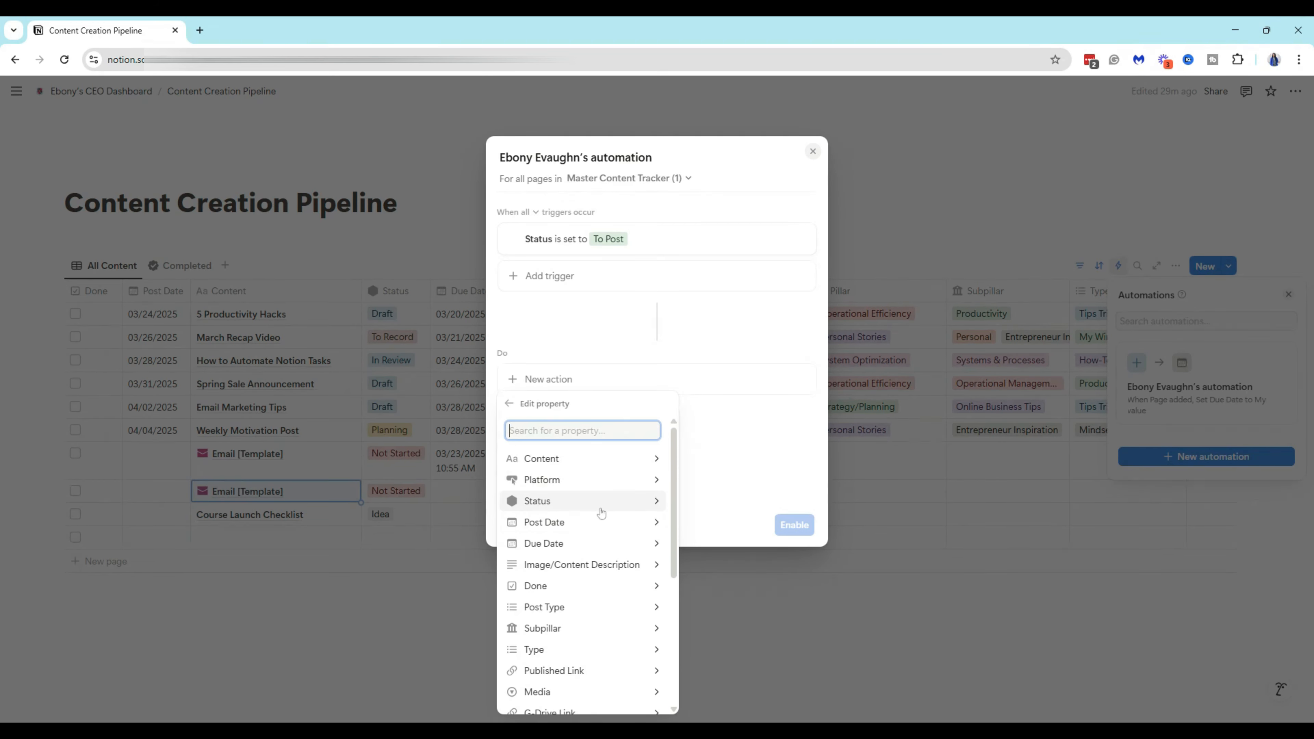
left_click_drag(673, 457, 691, 615)
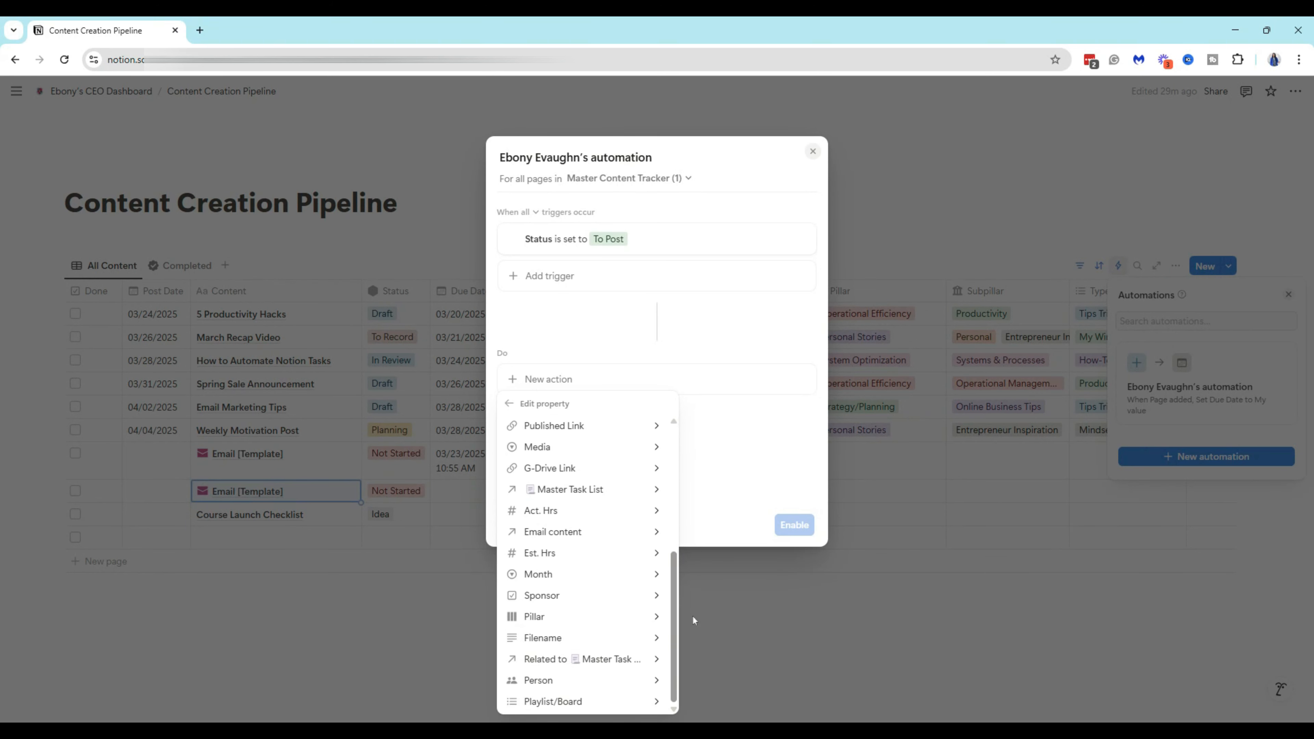
left_click(646, 687)
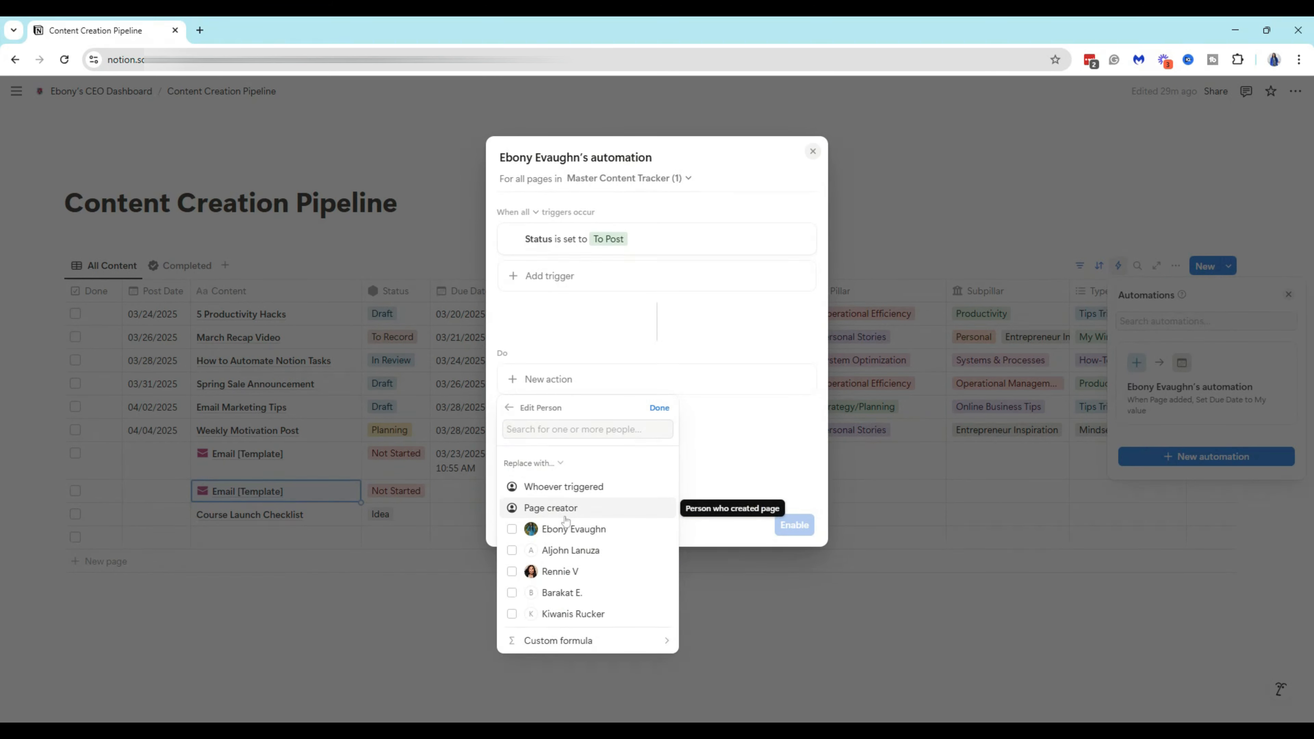
left_click(546, 572)
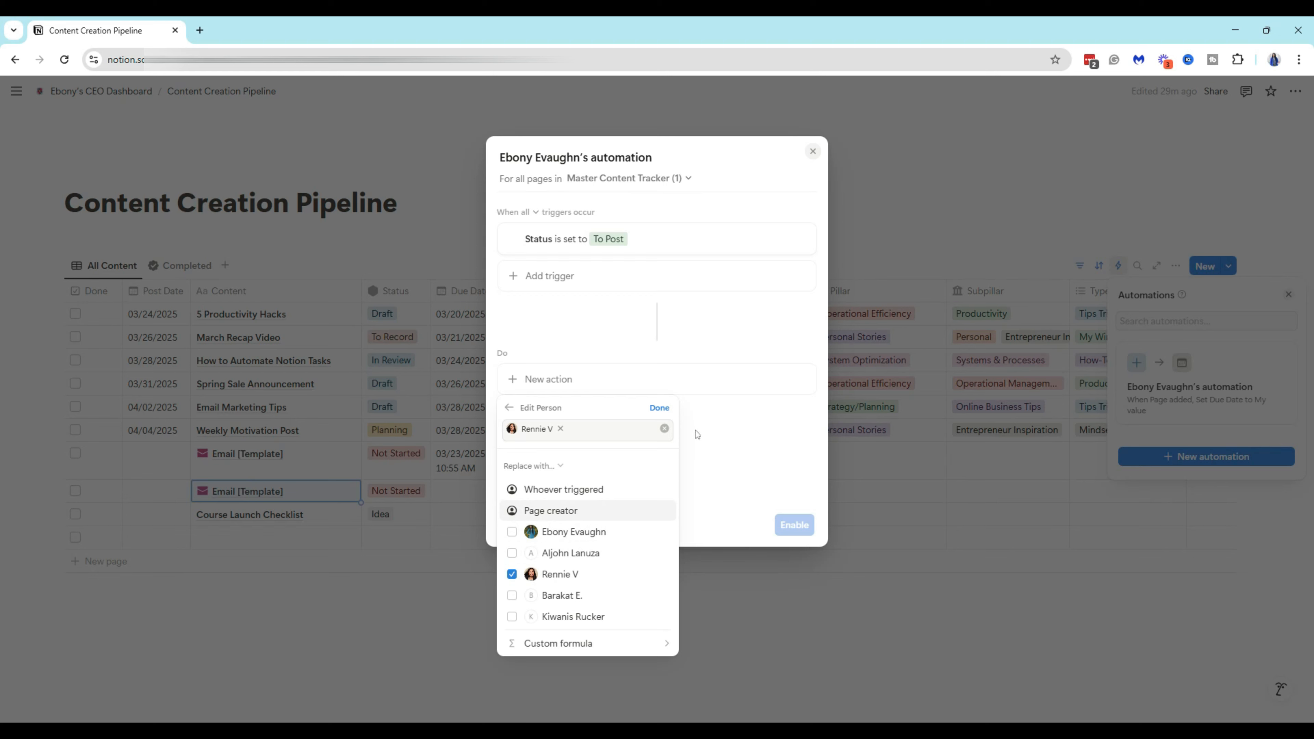
left_click(659, 408)
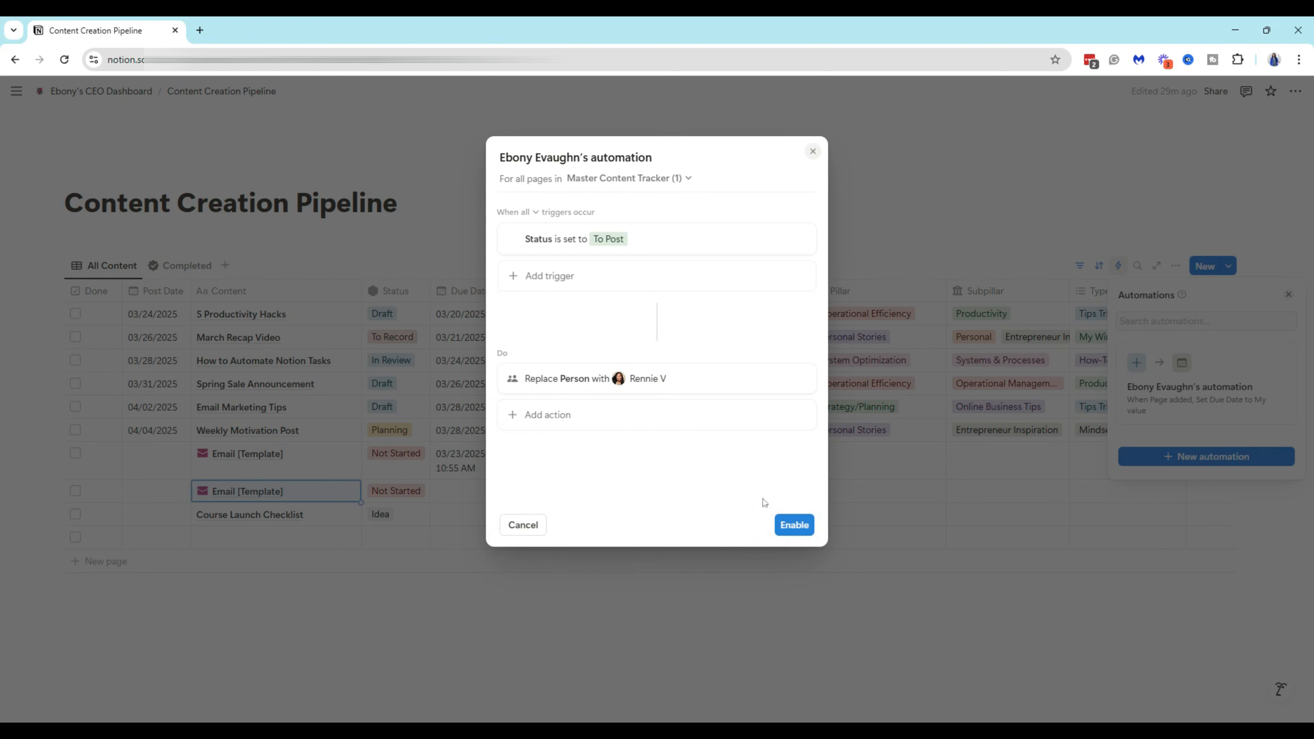
left_click(792, 526)
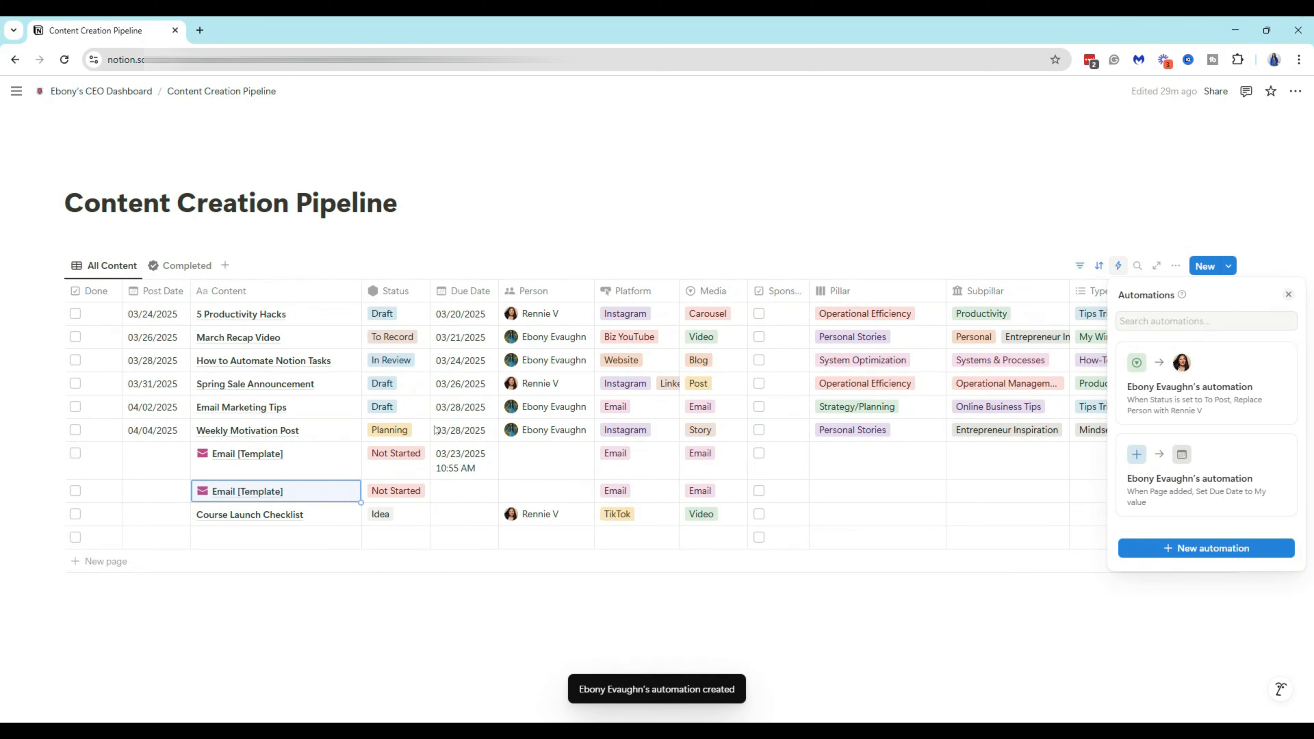
Step: Close the automations list and set the Status of Email Marketing Tips to To Post
left_click(929, 638)
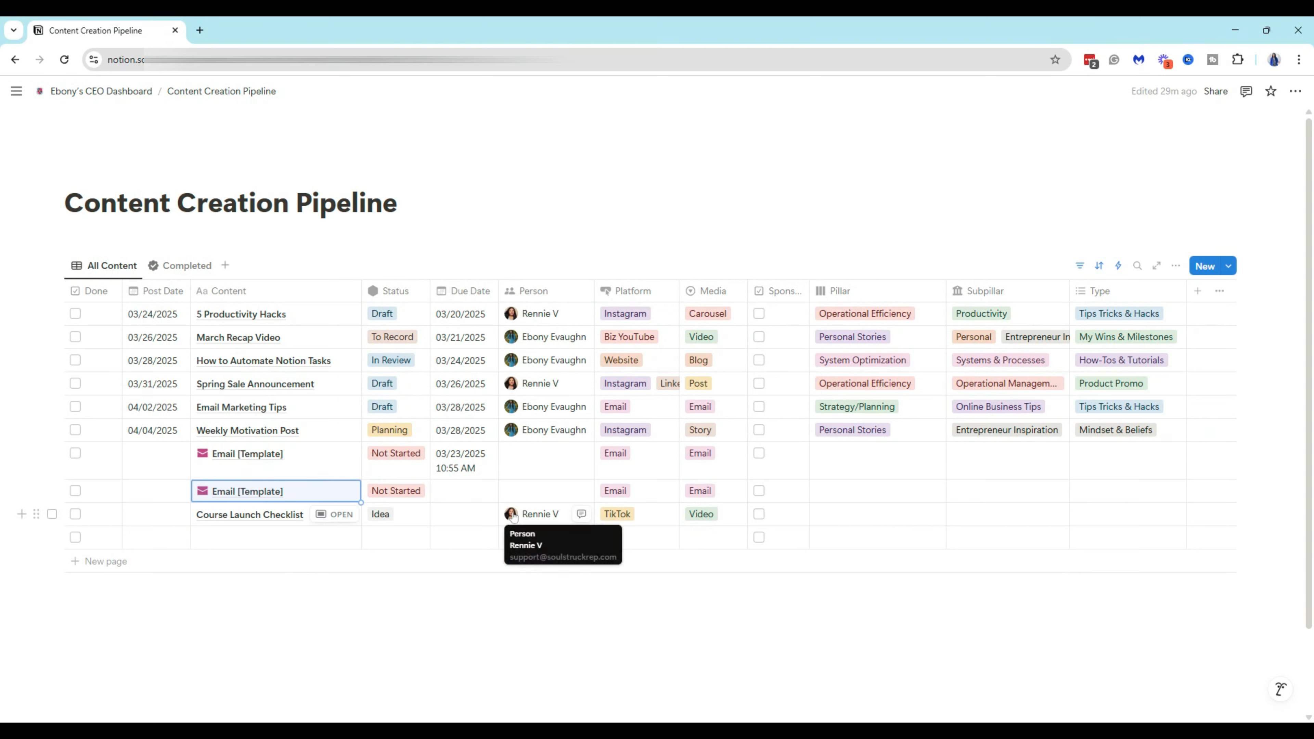
left_click(383, 414)
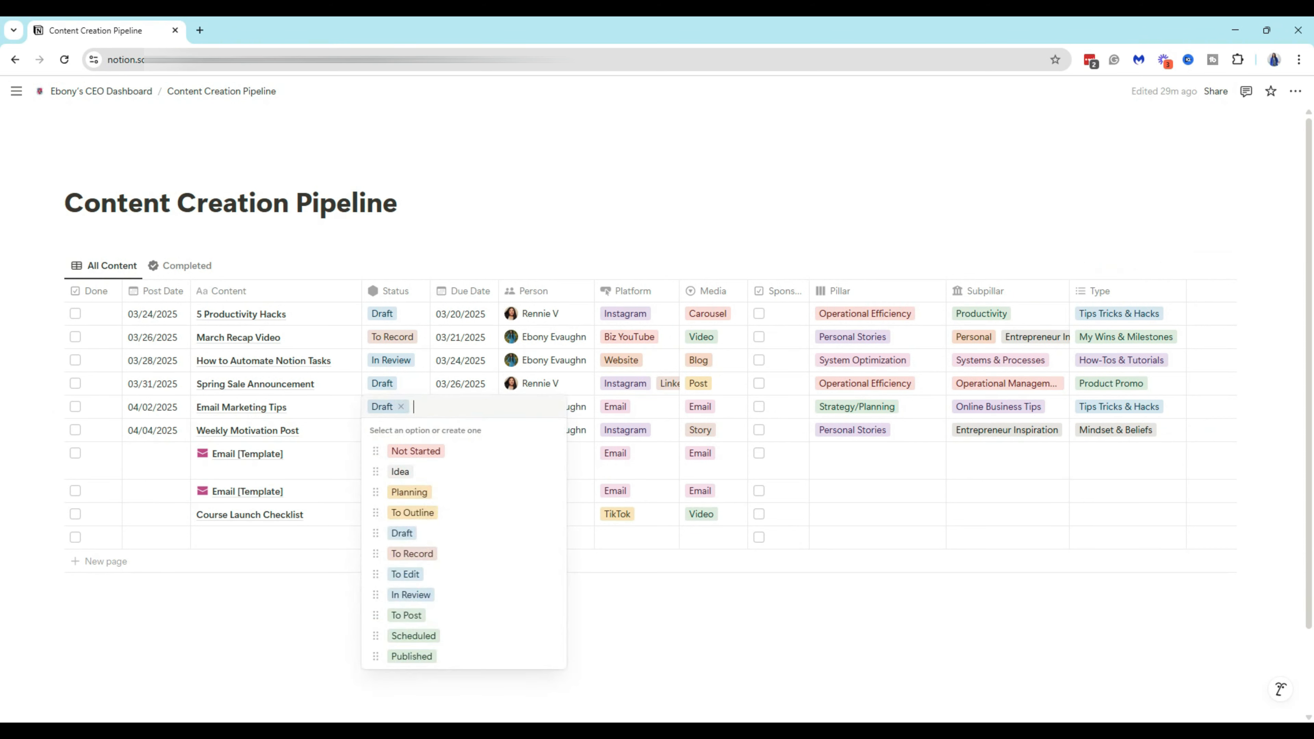
left_click(396, 617)
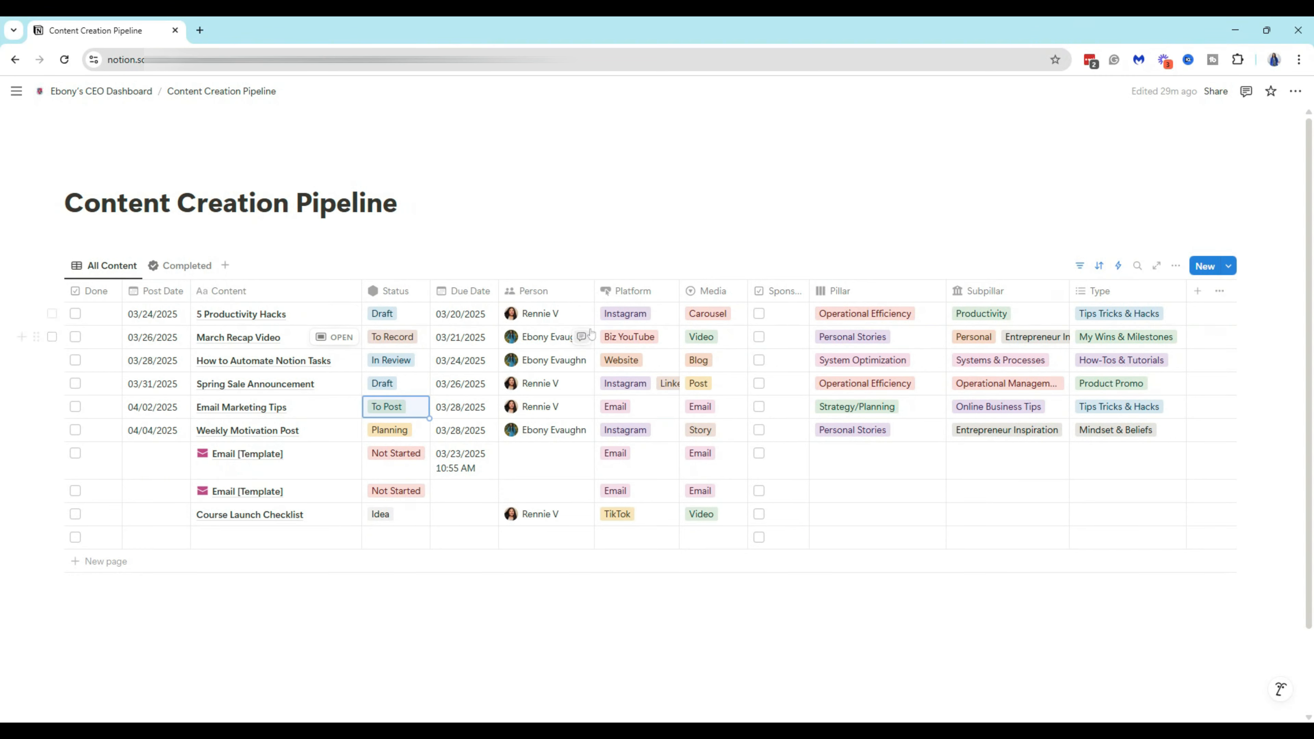
left_click(378, 315)
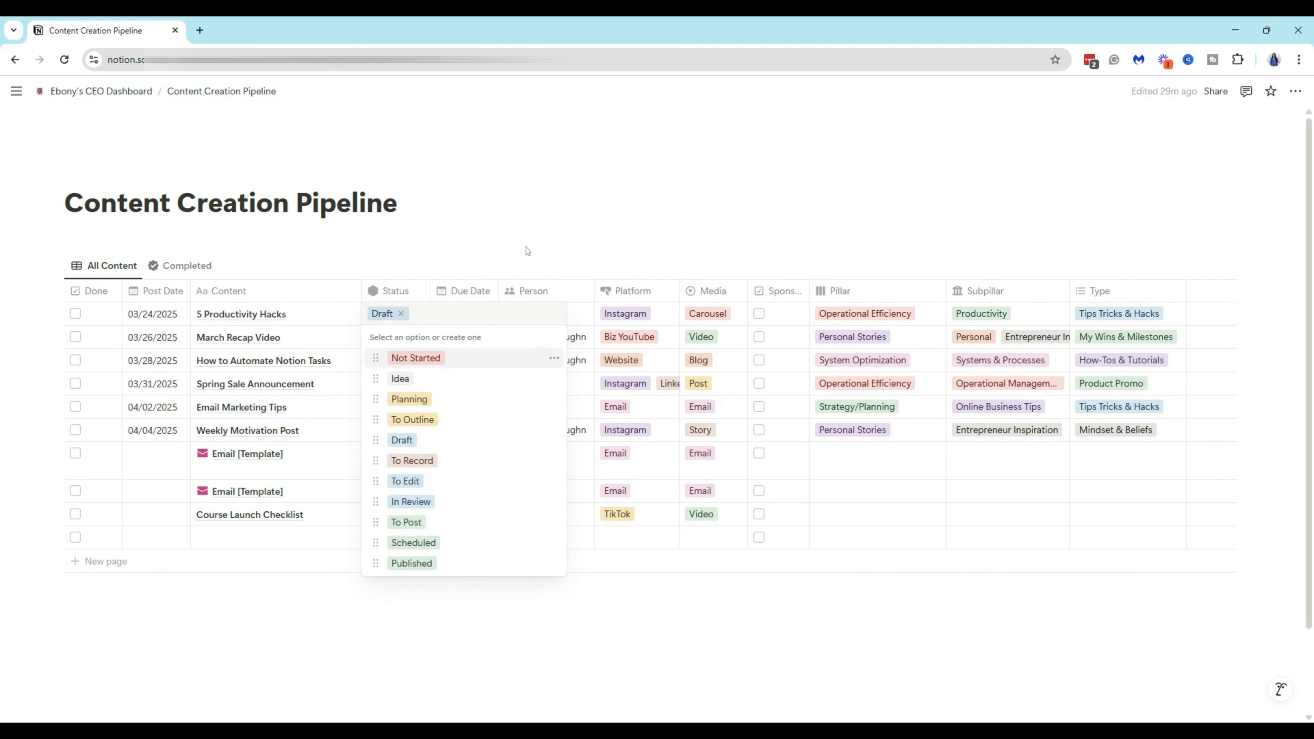
key("Escape")
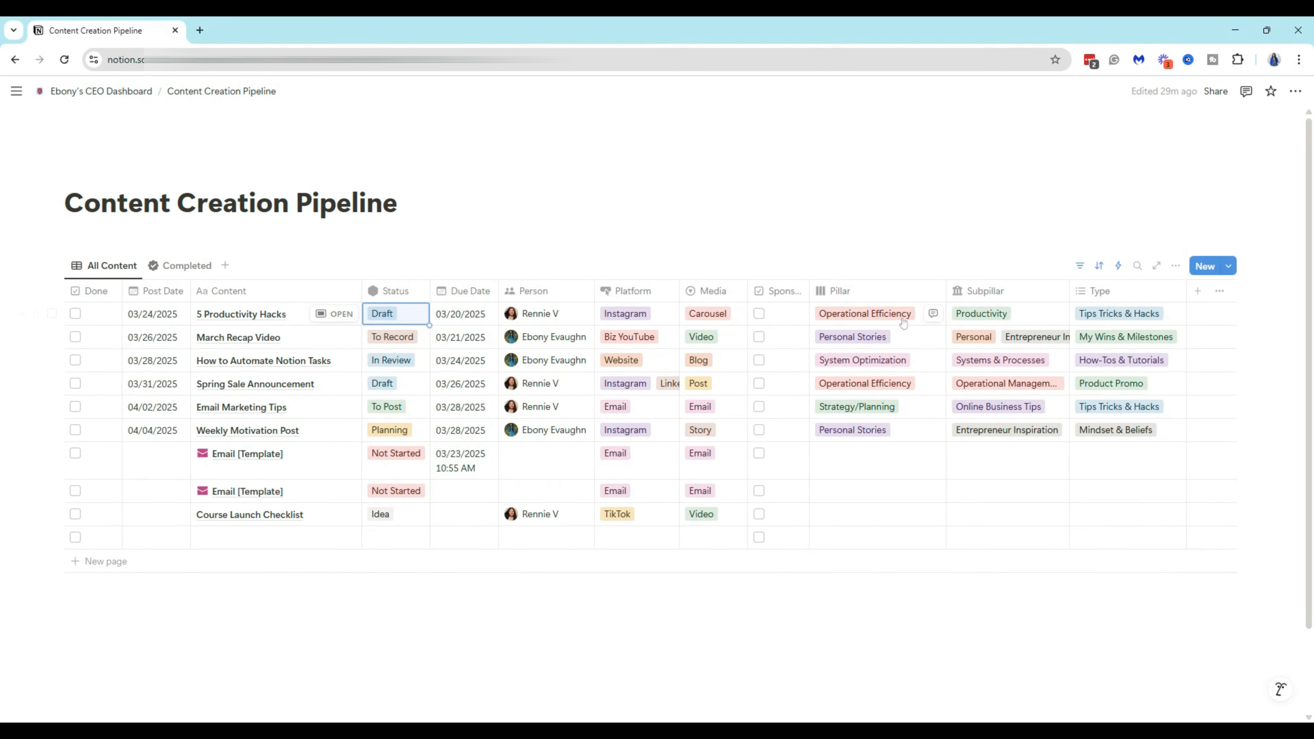
Step: Create another automation triggered when Status is set to In Review
left_click(1119, 267)
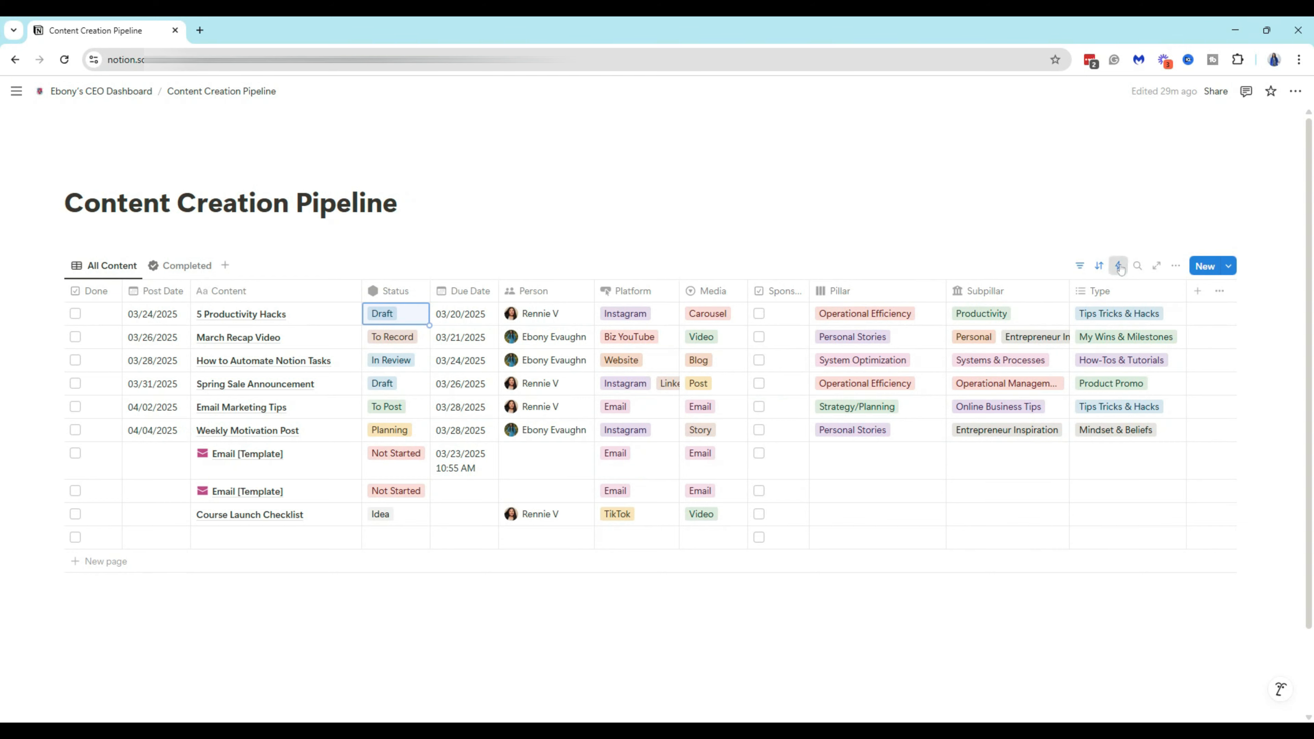
left_click(1166, 550)
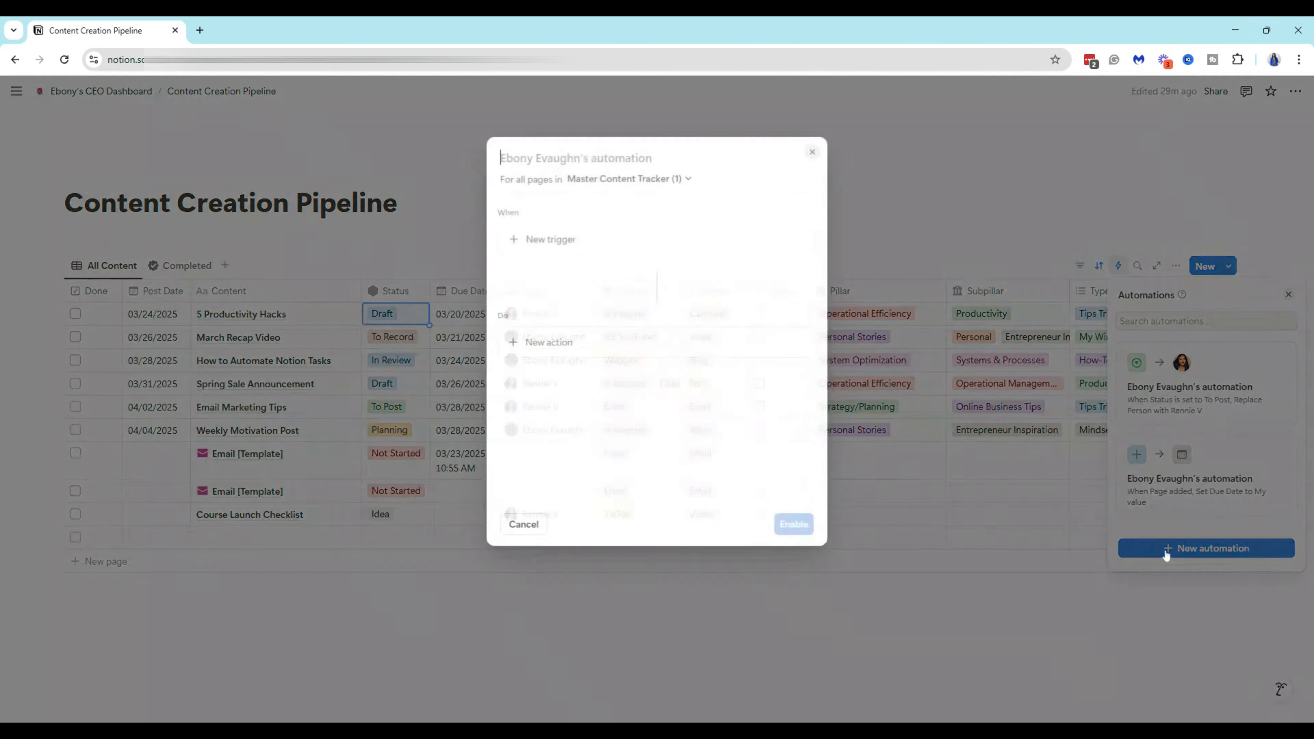
left_click(563, 241)
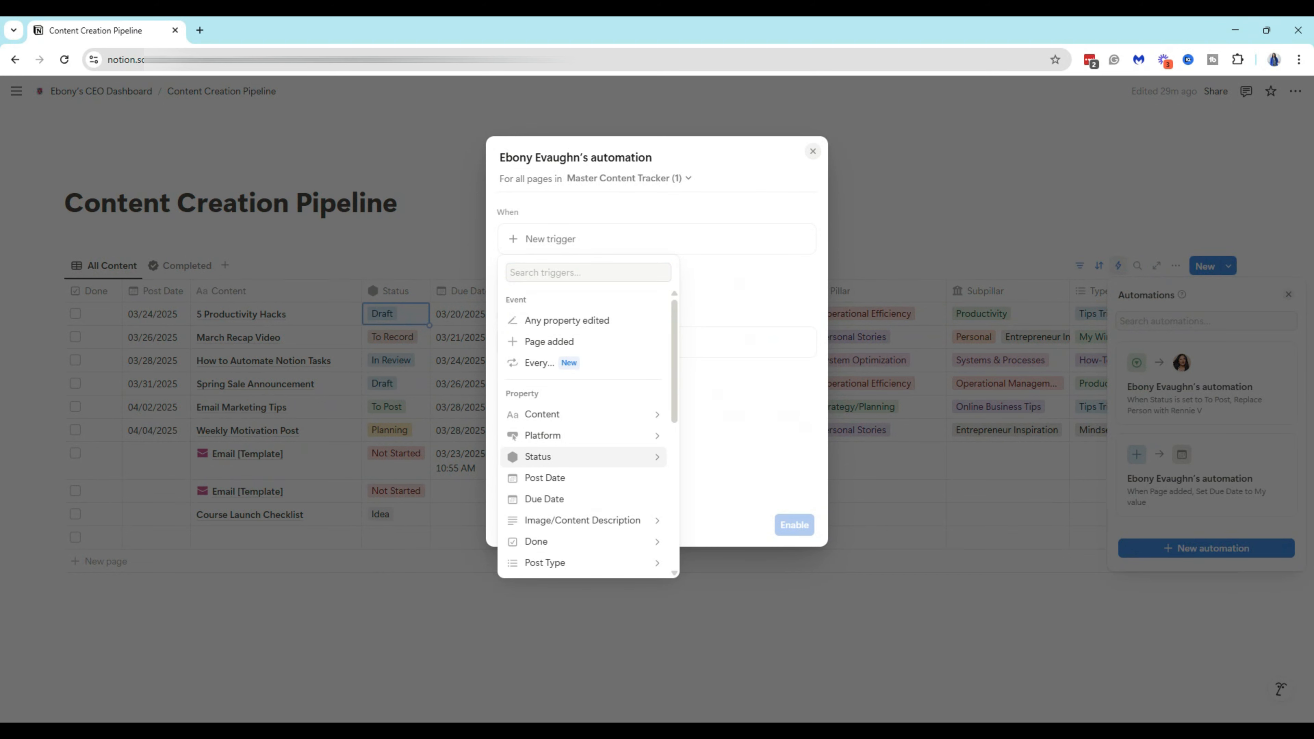
left_click(548, 457)
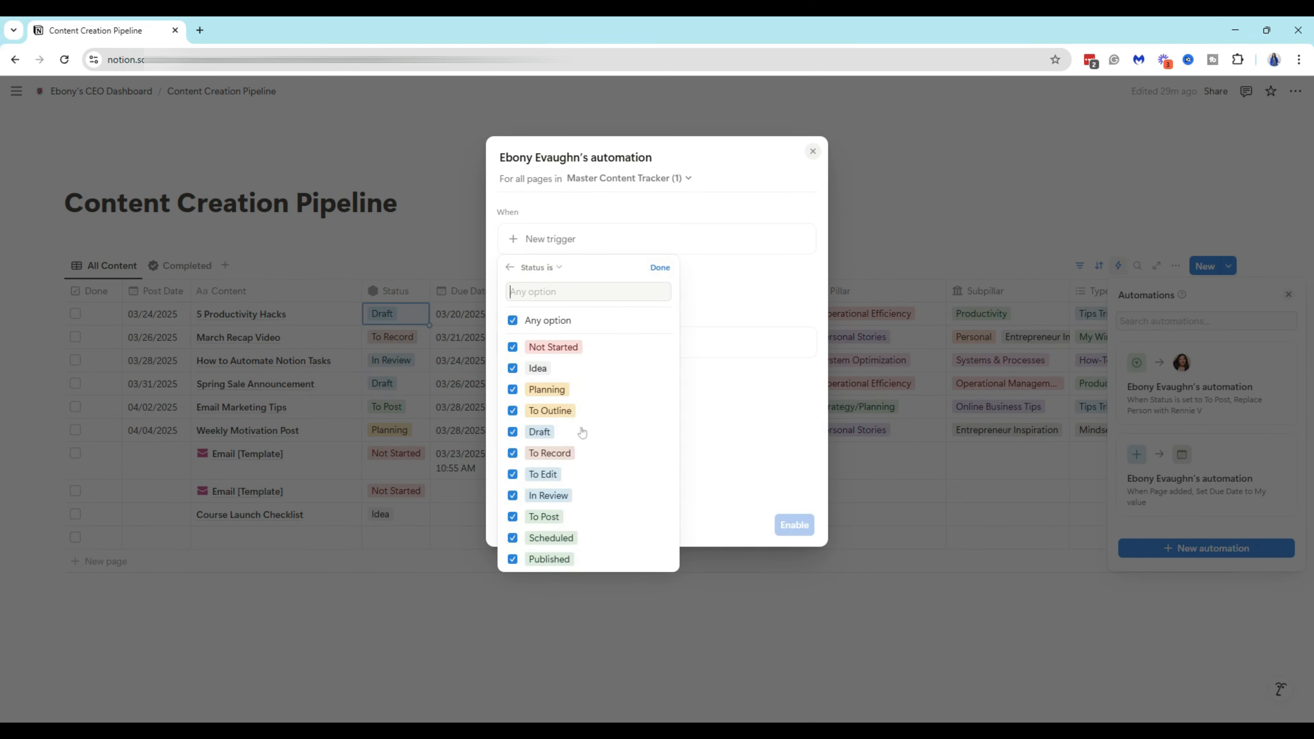
left_click(518, 321)
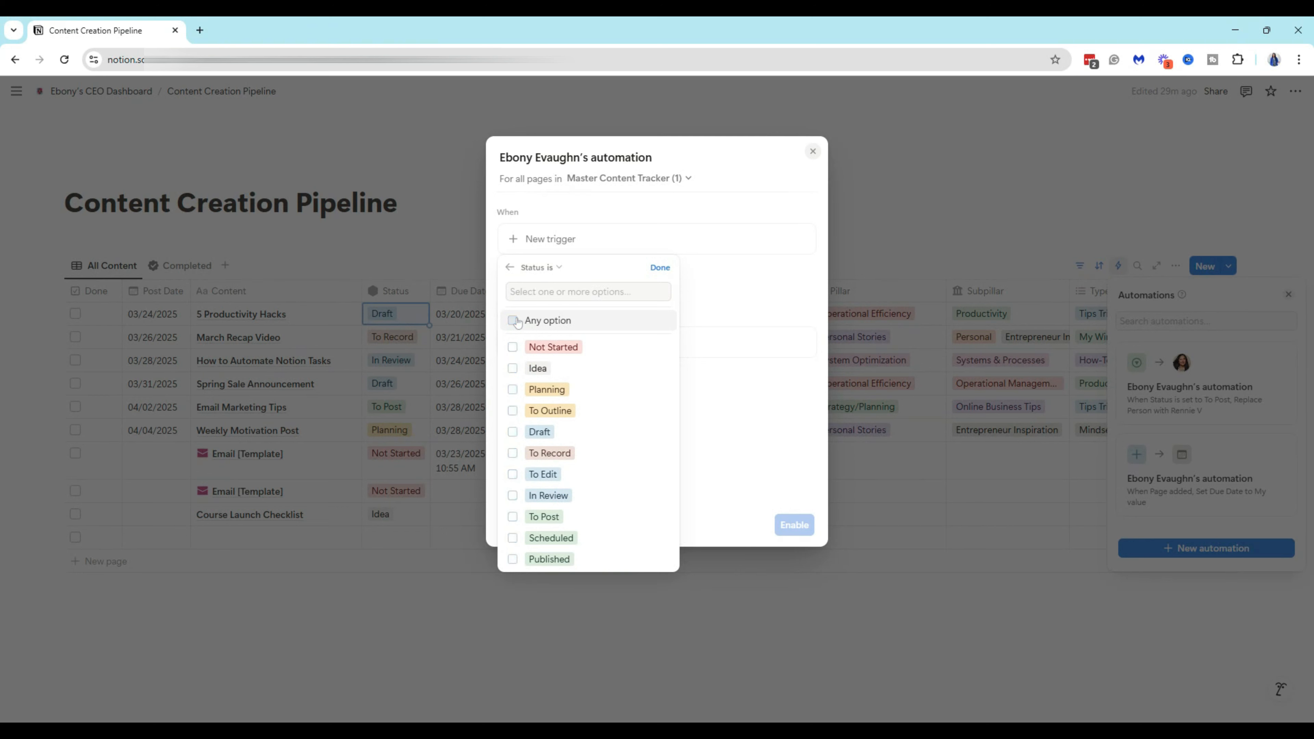
left_click(513, 496)
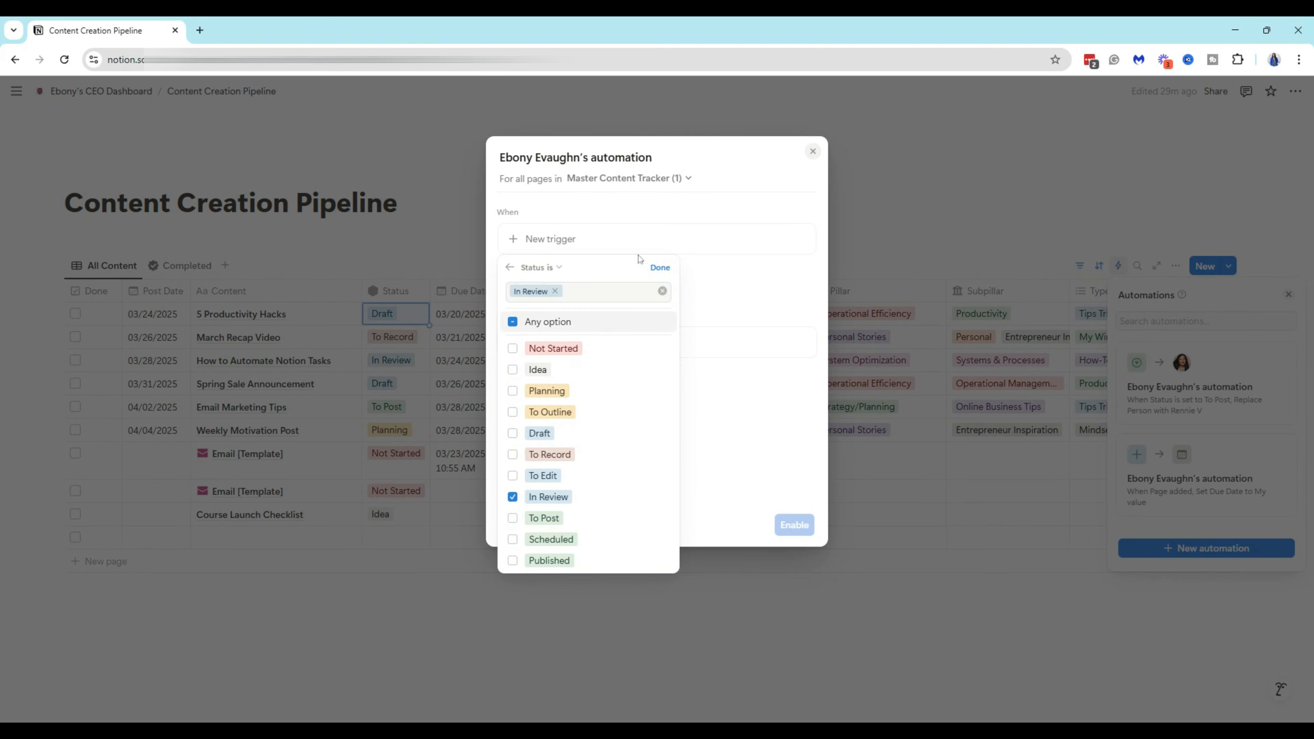
left_click(660, 268)
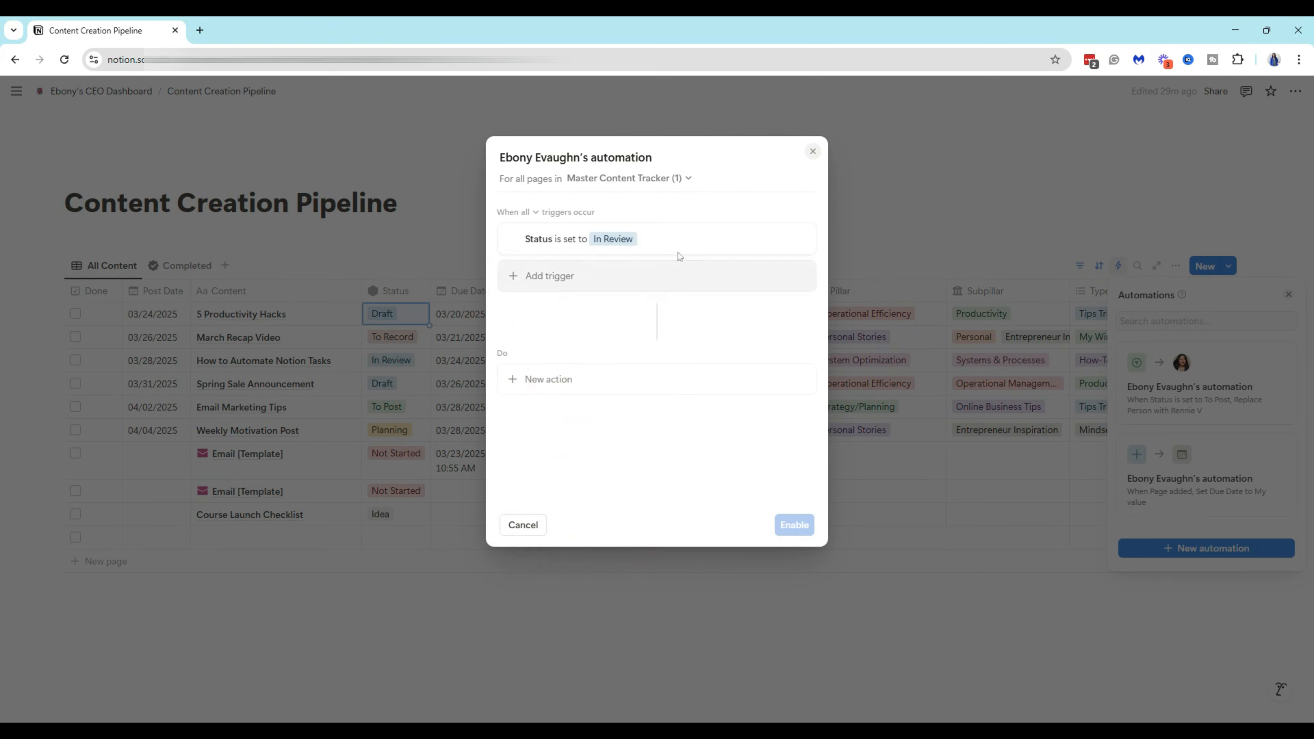
Step: Add a Slack notification action to the In Review automation and connect a Slack account for choosing its channel
left_click(553, 390)
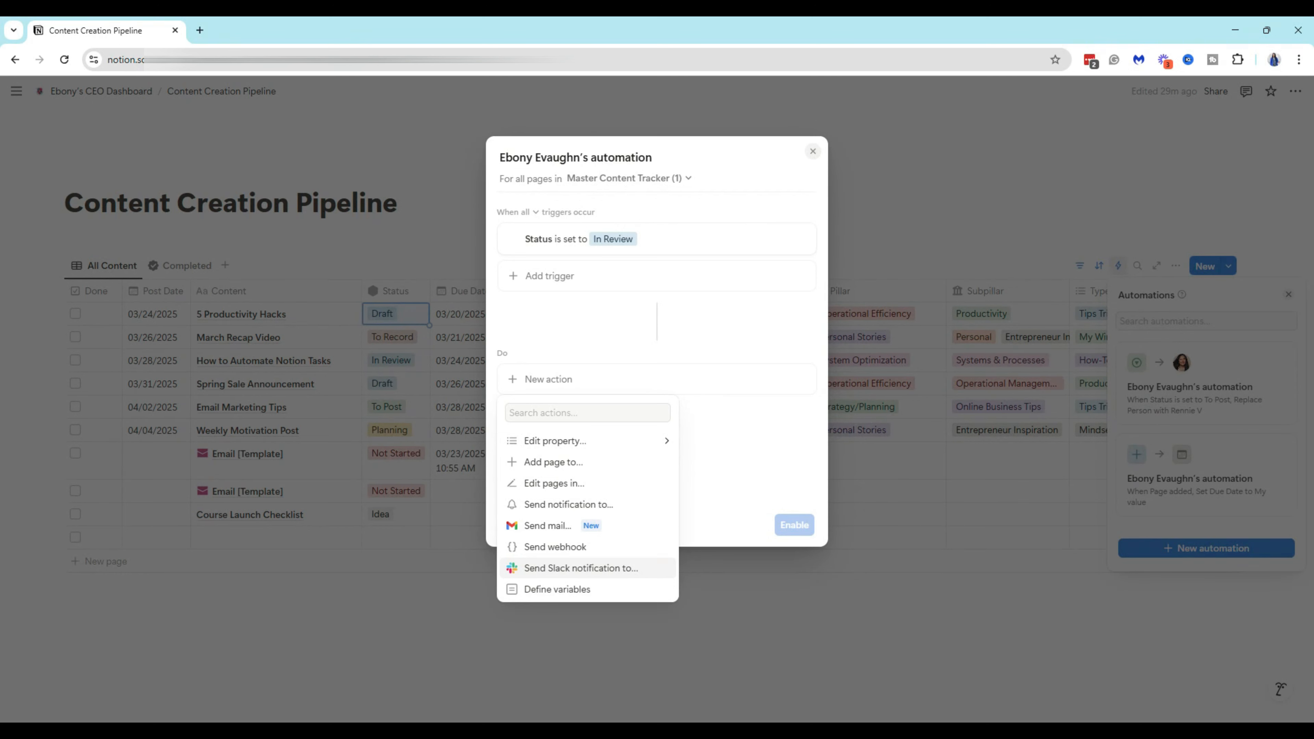
left_click(577, 567)
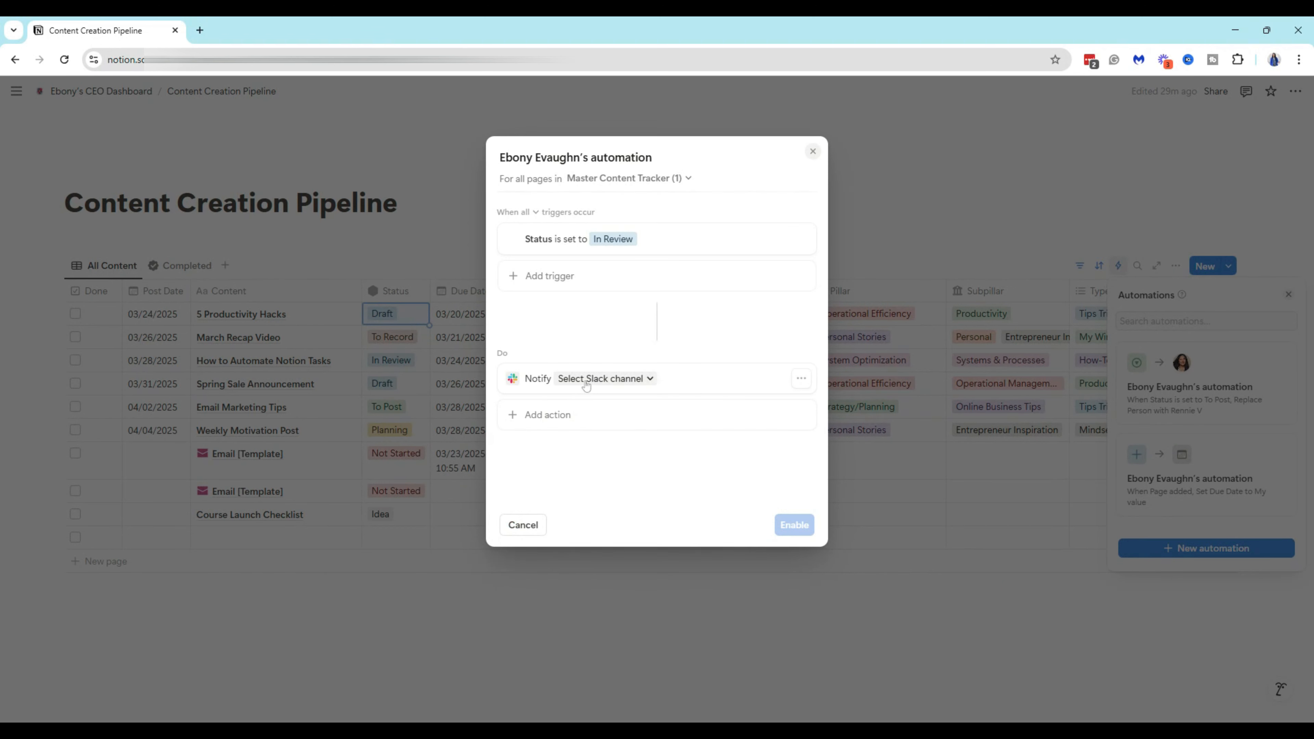
left_click(603, 380)
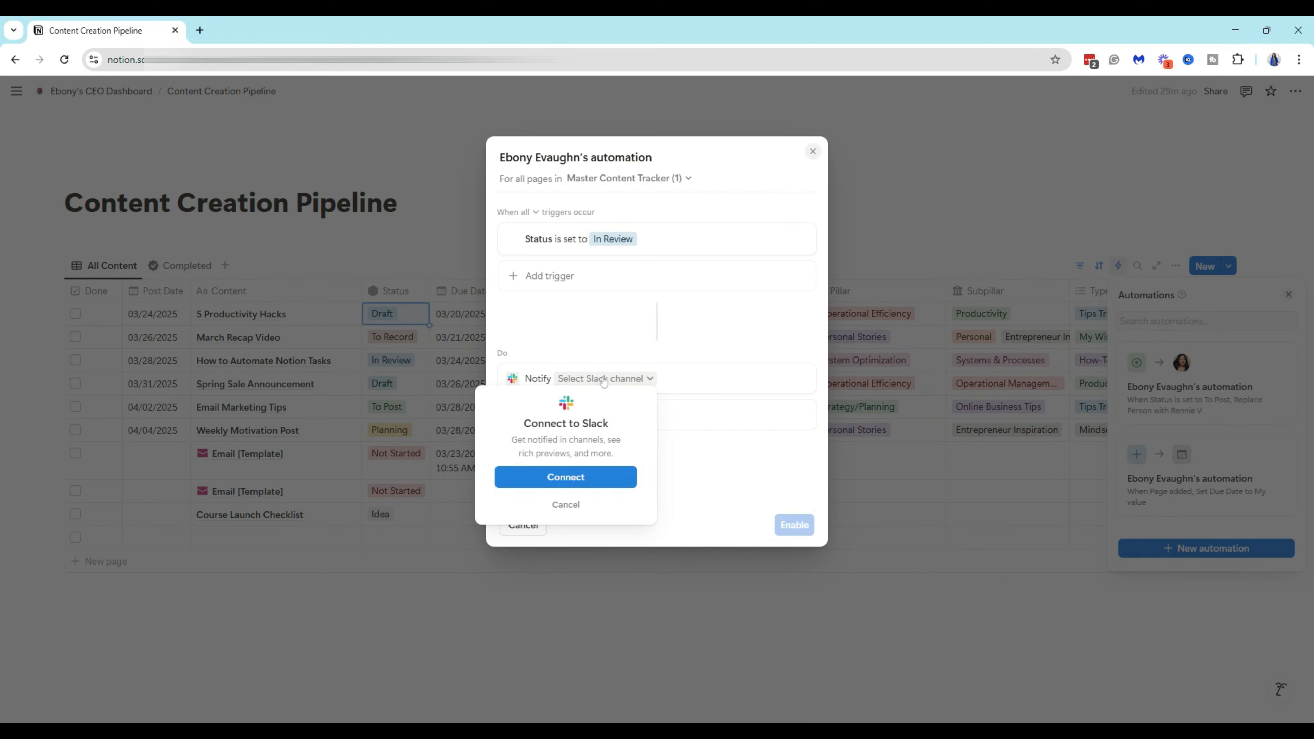
left_click(567, 481)
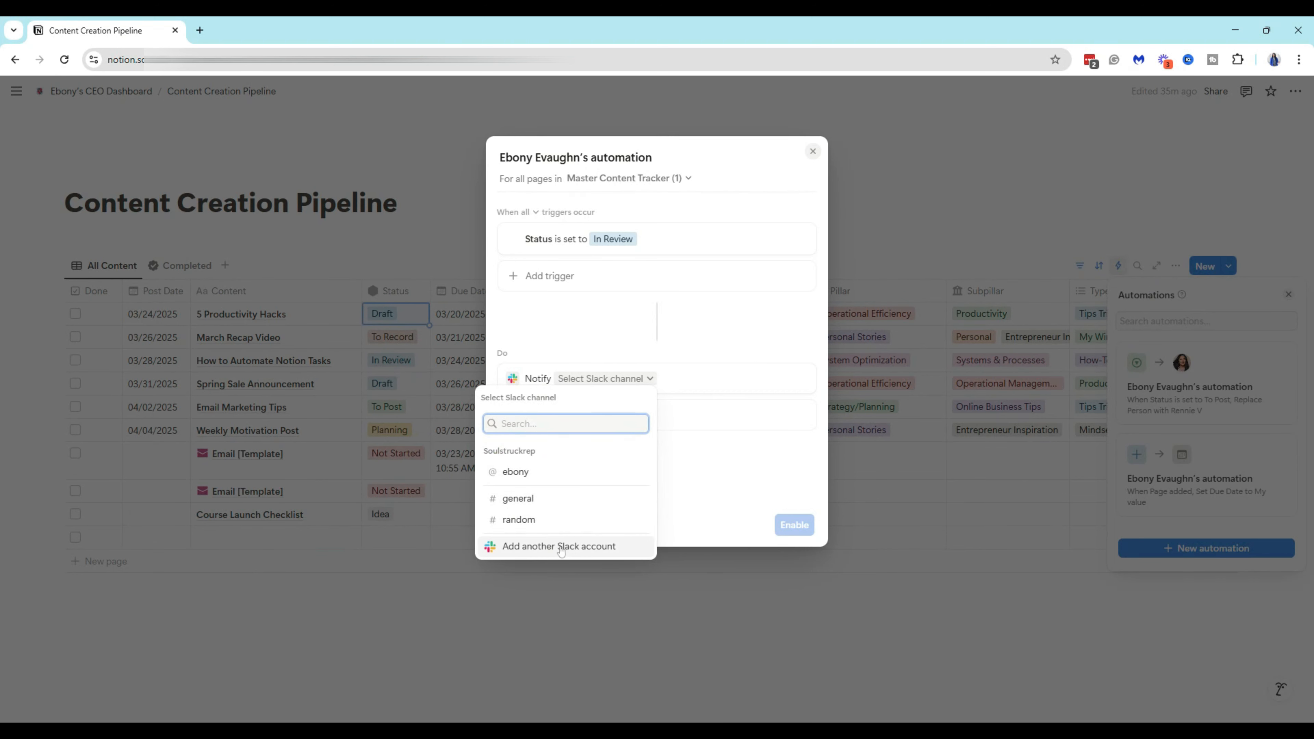
Step: Send the Slack notification to the Soulstruckrep account's personal direct-message channel, enable the automation, and close the automations list
left_click(523, 471)
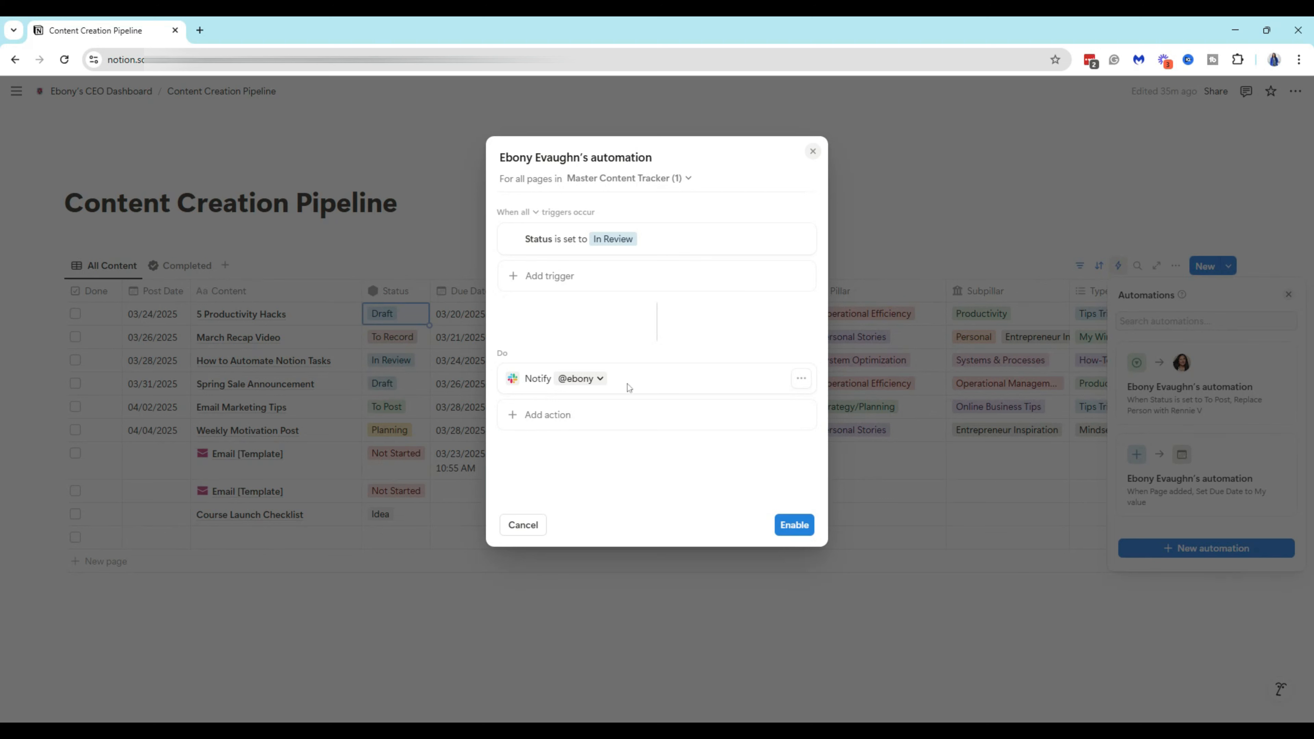
left_click(799, 528)
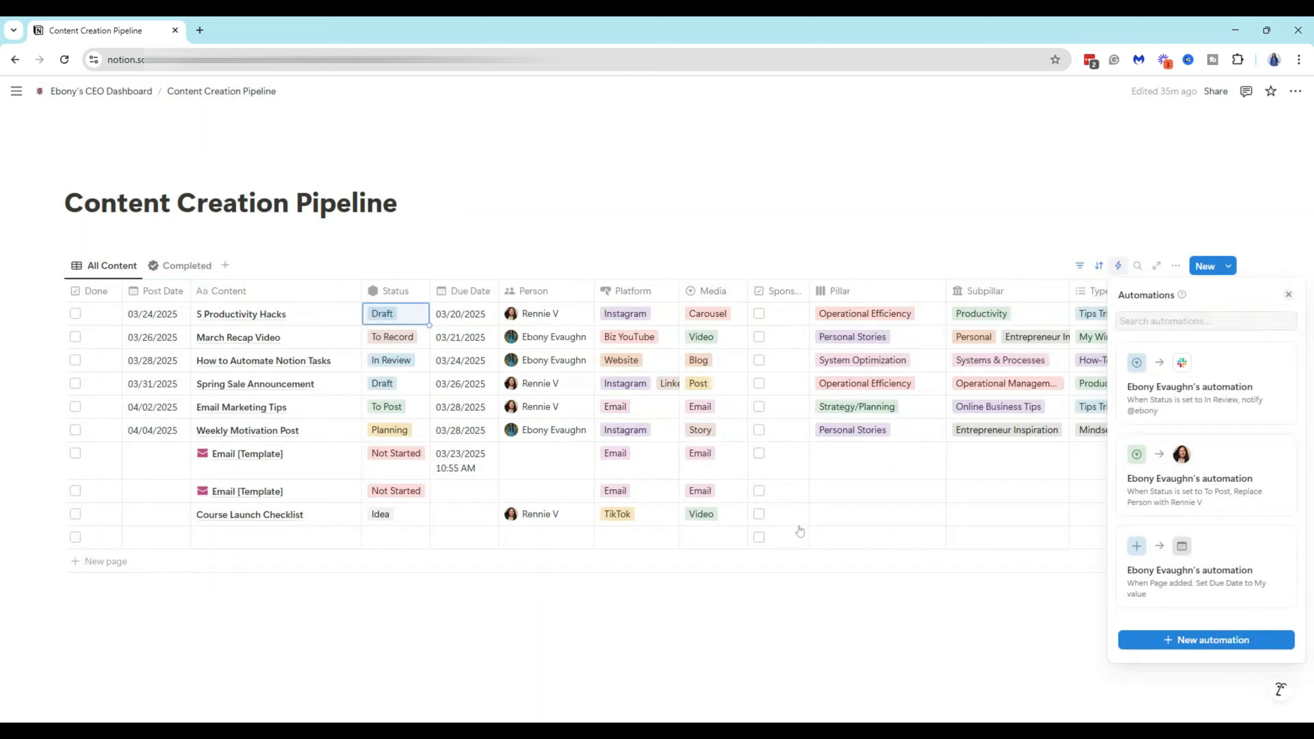
left_click(840, 626)
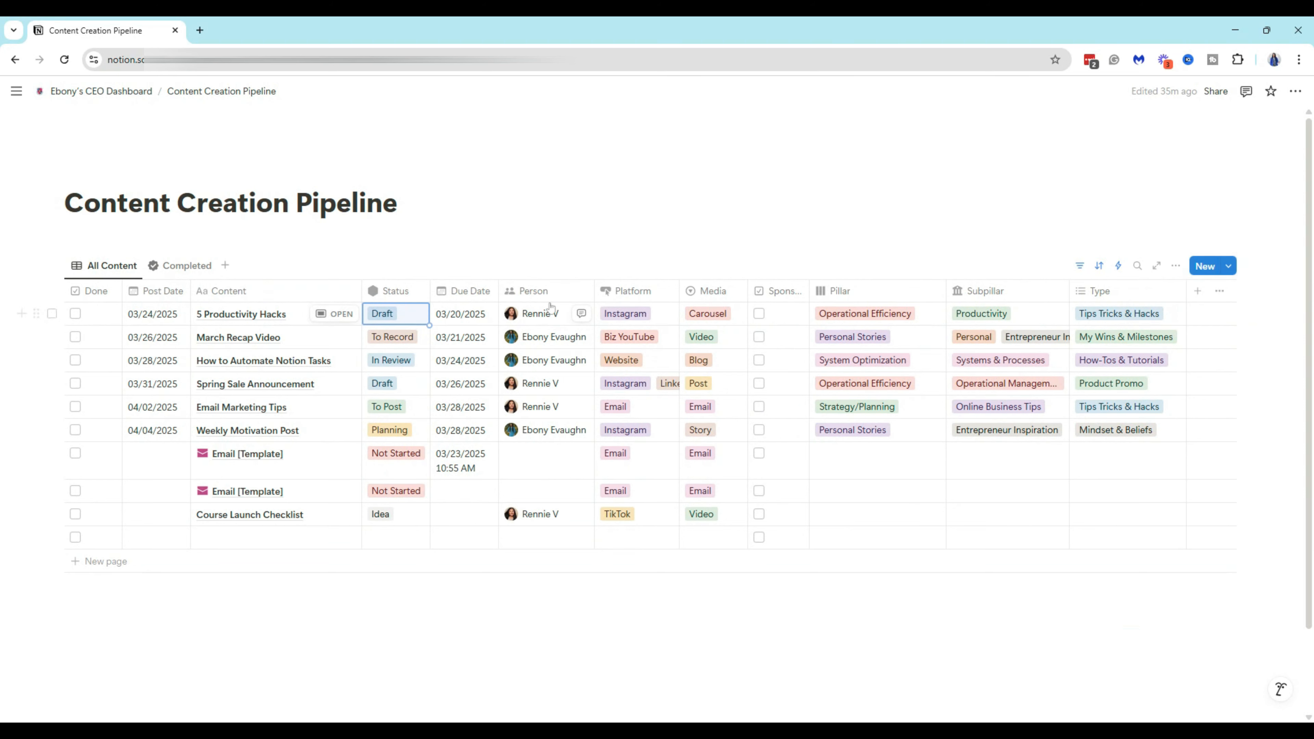
Step: Start a separate new automation on the content tracker with only Status set to In Review as its trigger
left_click(1118, 268)
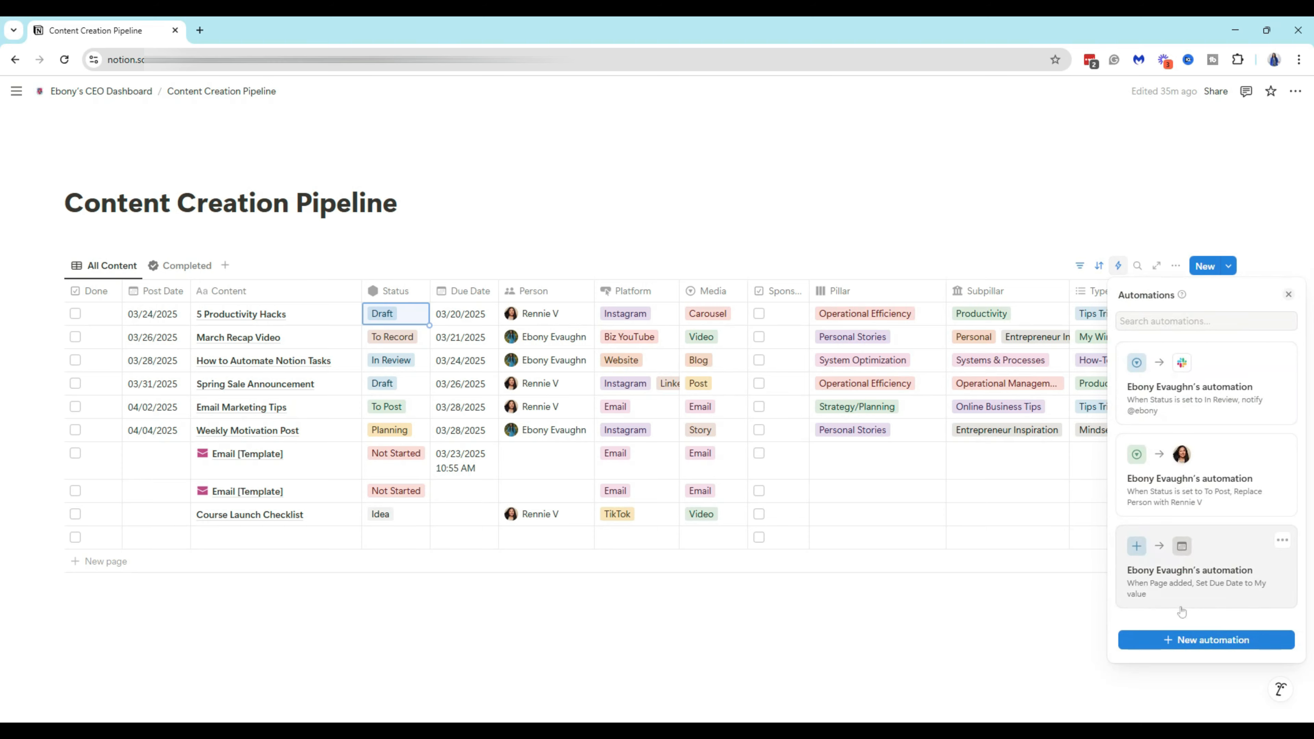
left_click(1178, 642)
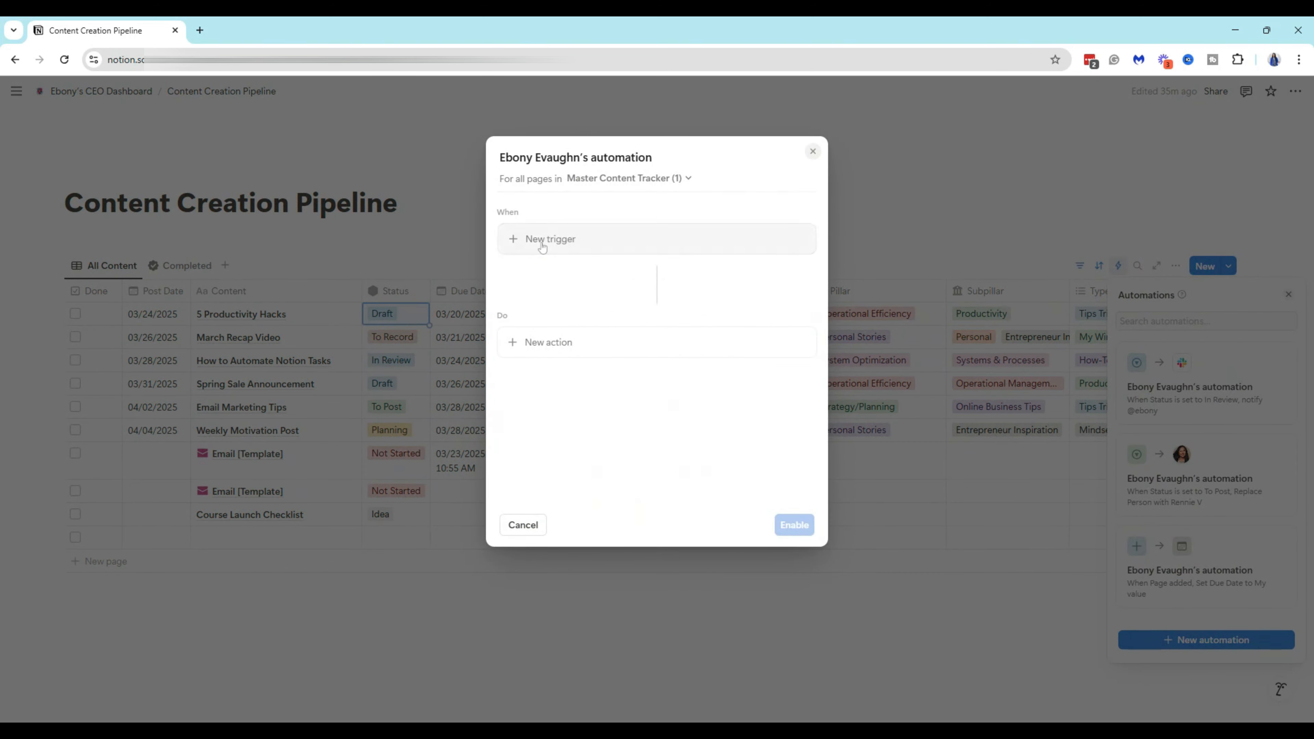
left_click(543, 239)
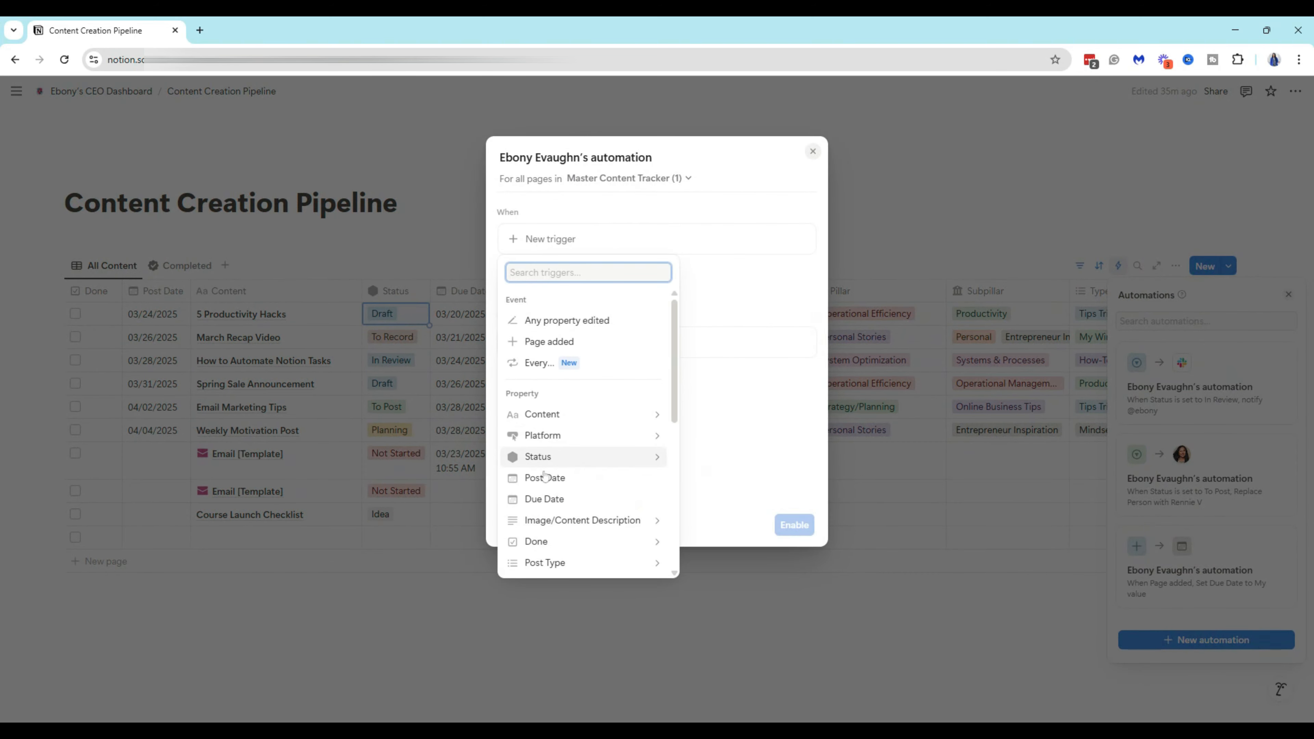
left_click(579, 457)
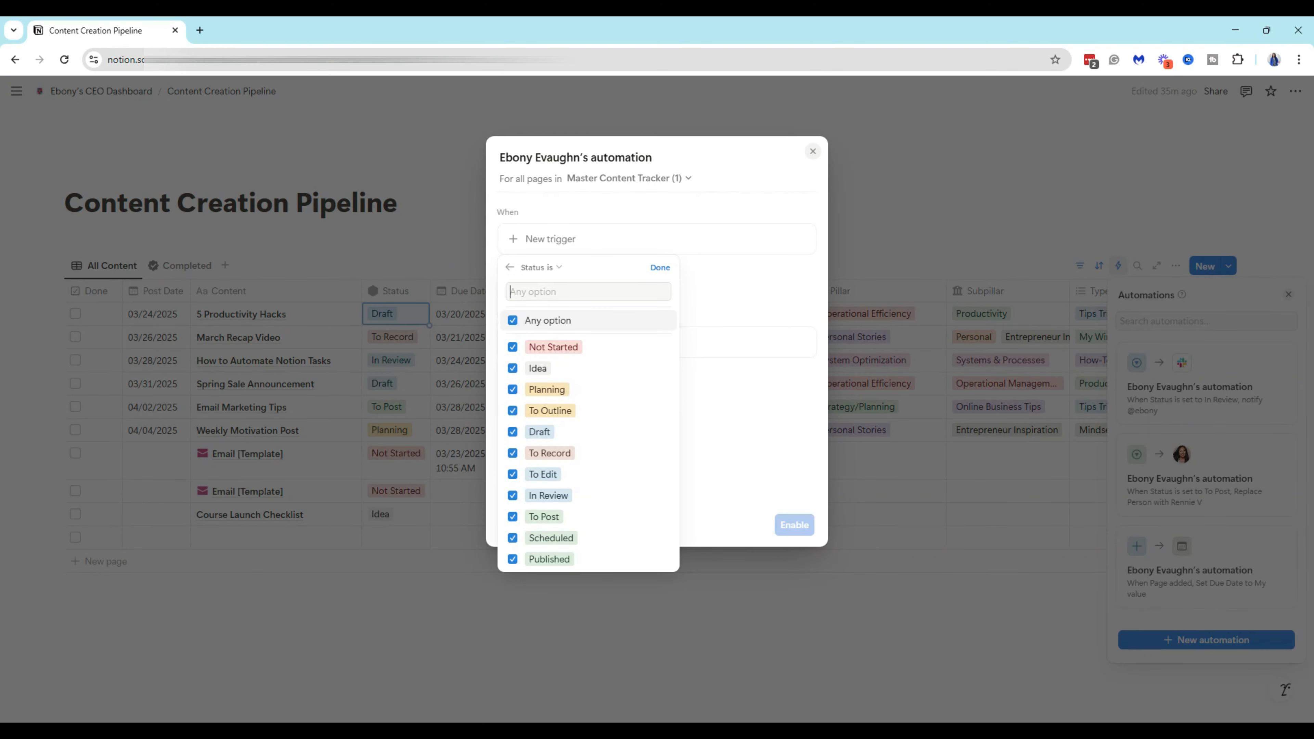
left_click(514, 320)
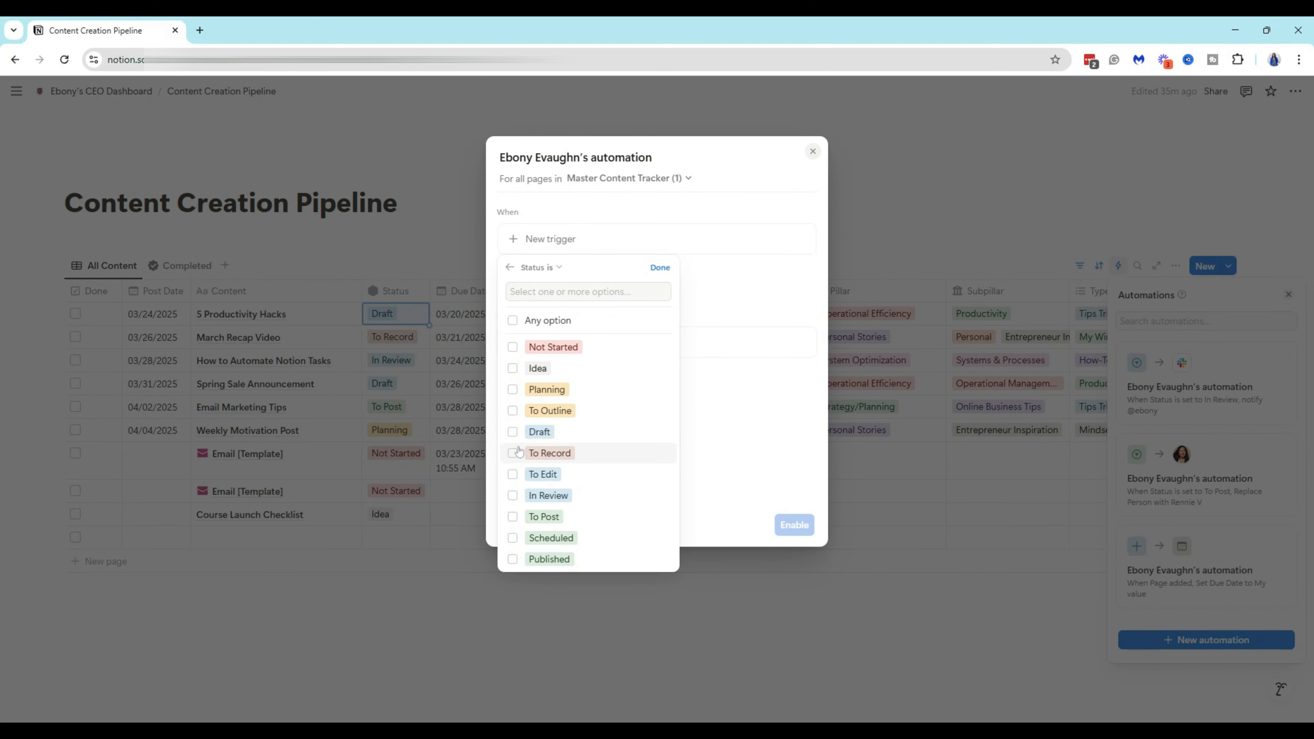
left_click(513, 495)
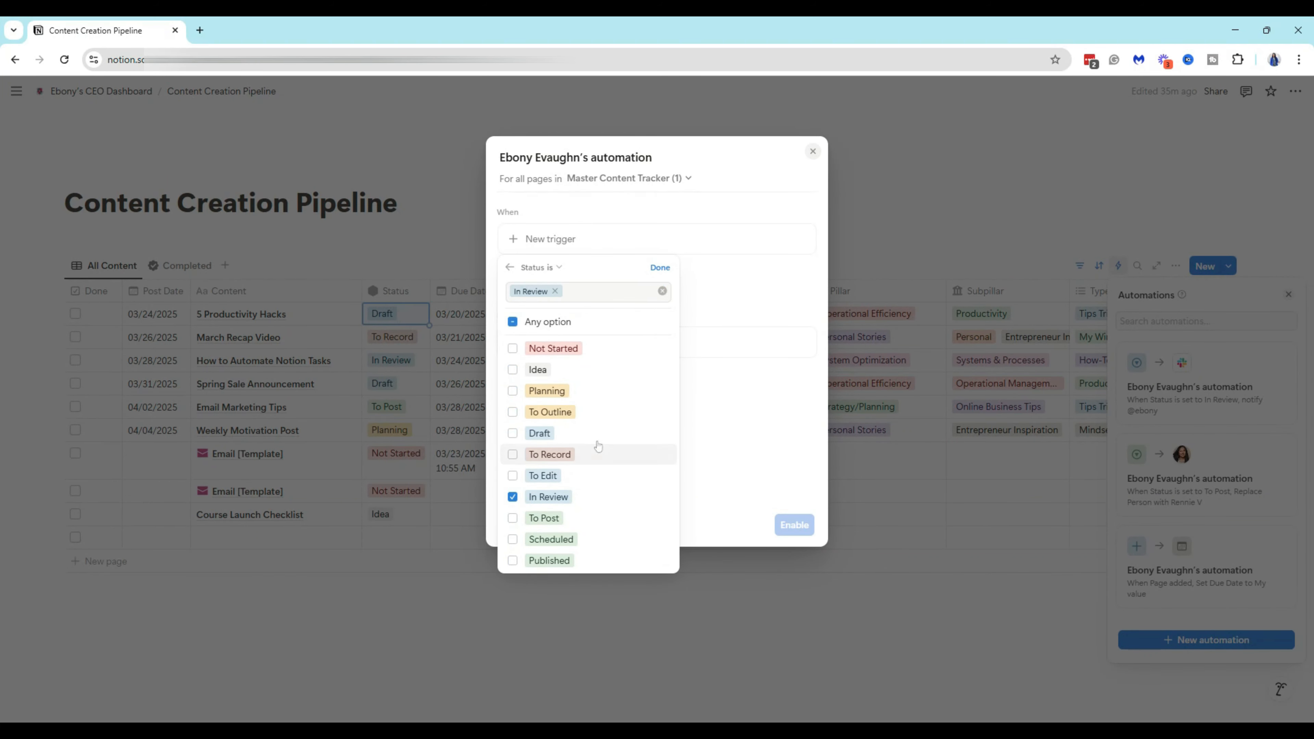
left_click(660, 267)
Step: Add an edit-property action replacing Person with the team member assigned to March Recap Video, and enable the automation
left_click(559, 377)
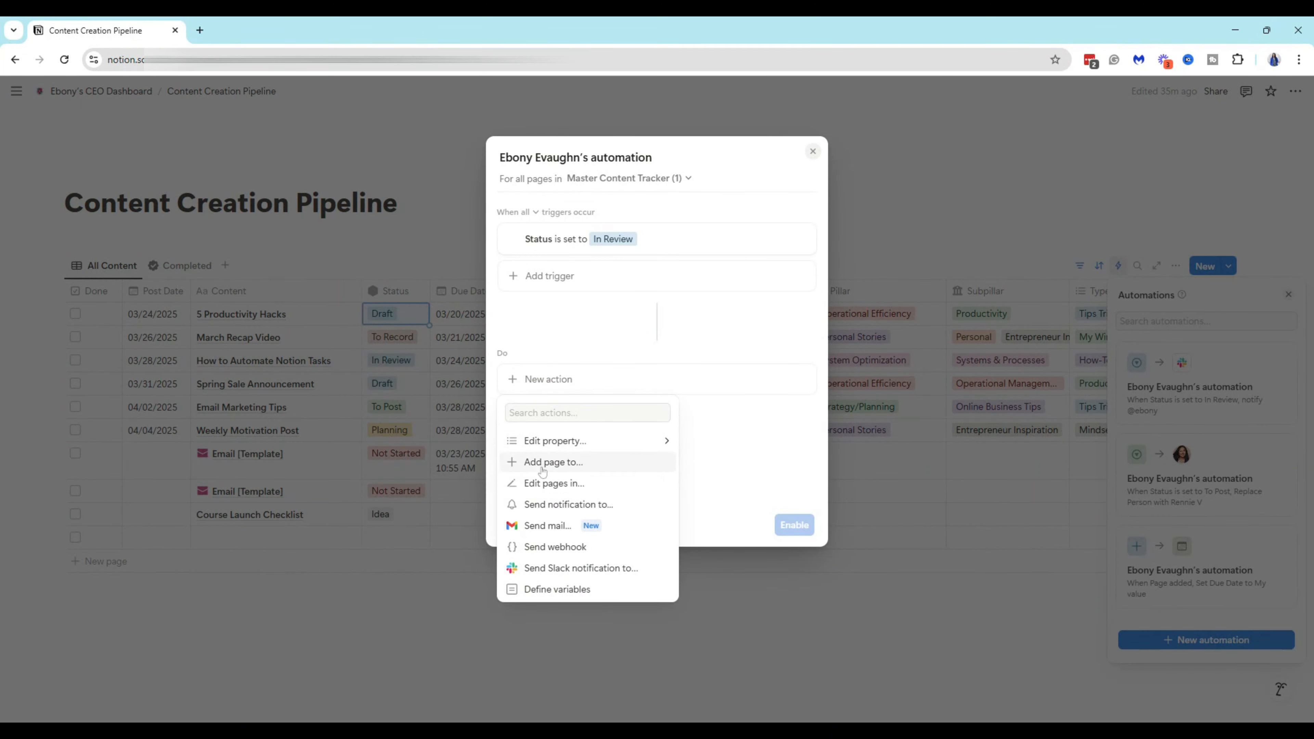
left_click(611, 448)
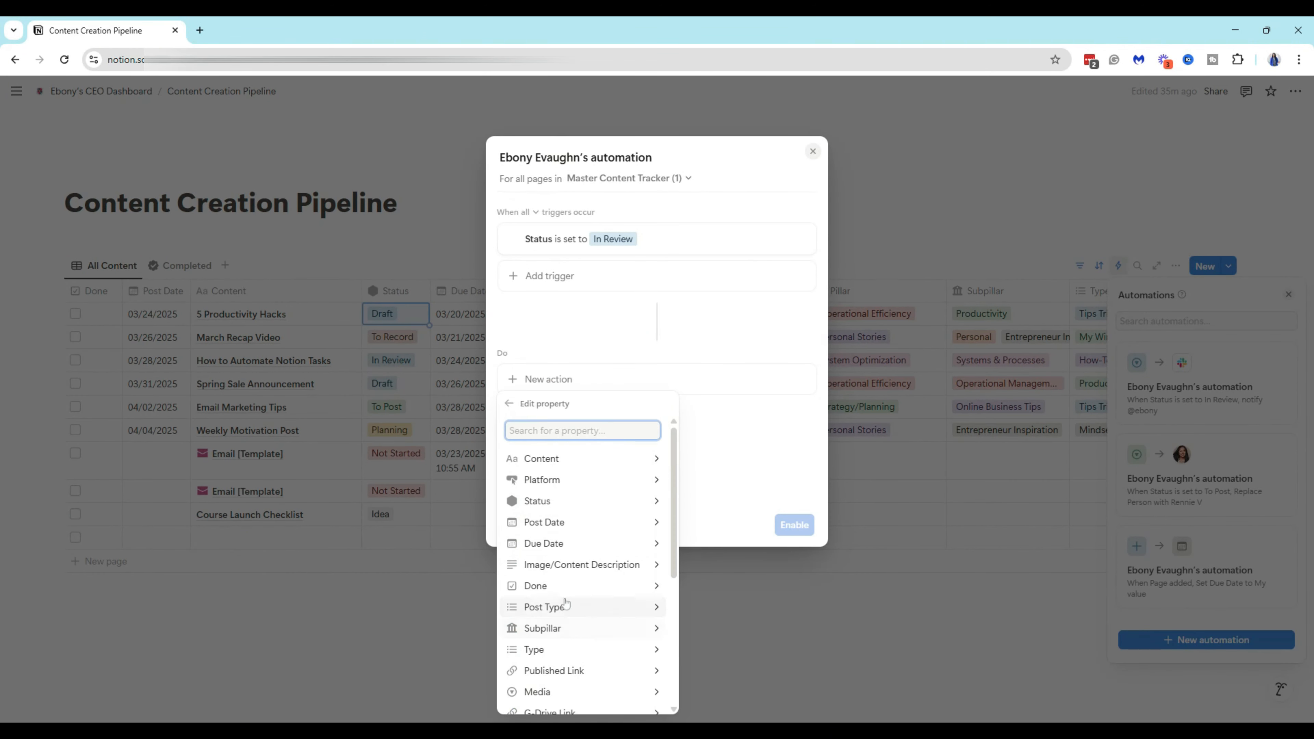
scroll(580, 668, "down", 5)
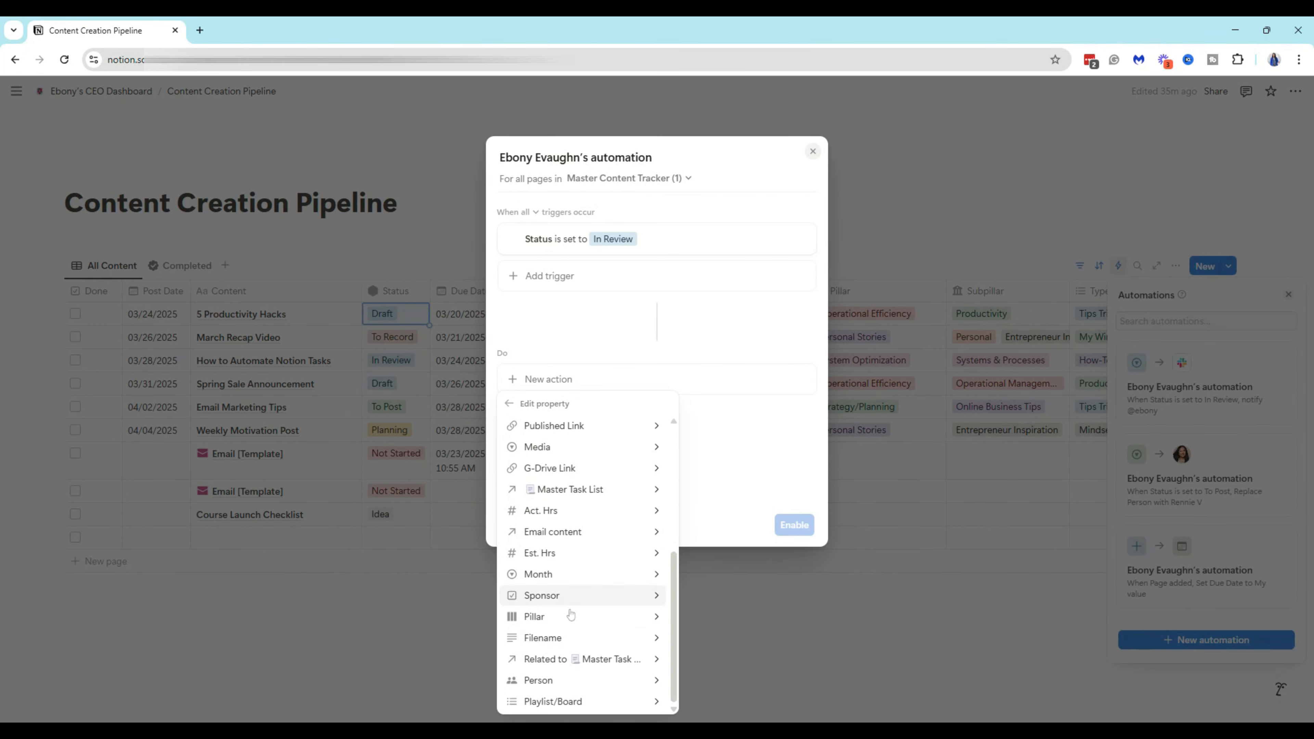
left_click(646, 680)
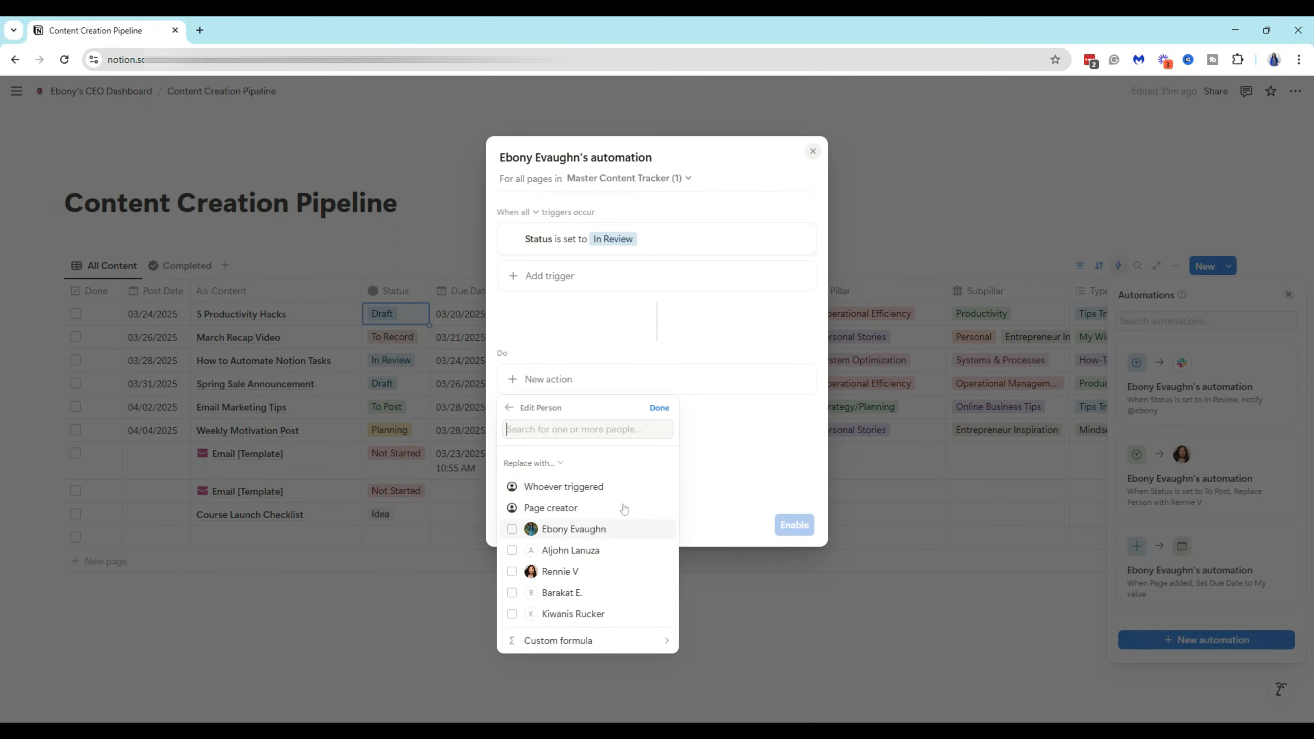
left_click(562, 529)
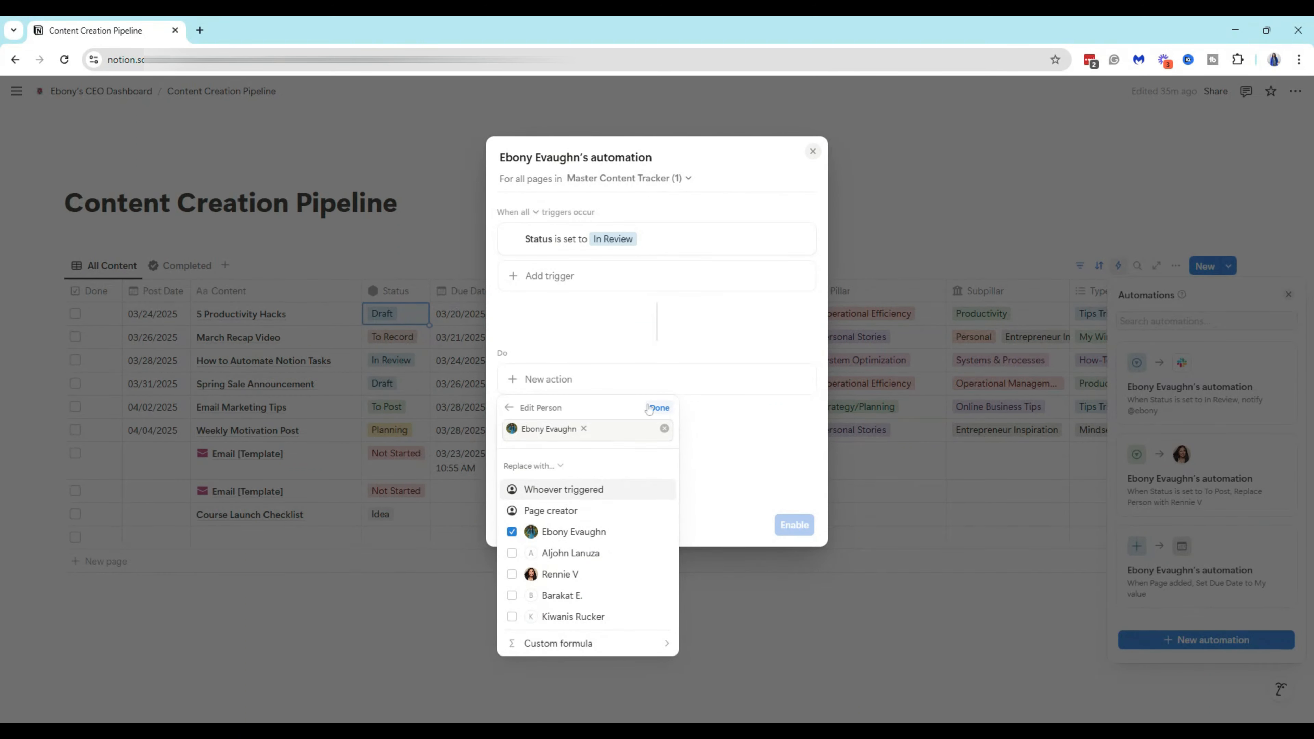
left_click(659, 407)
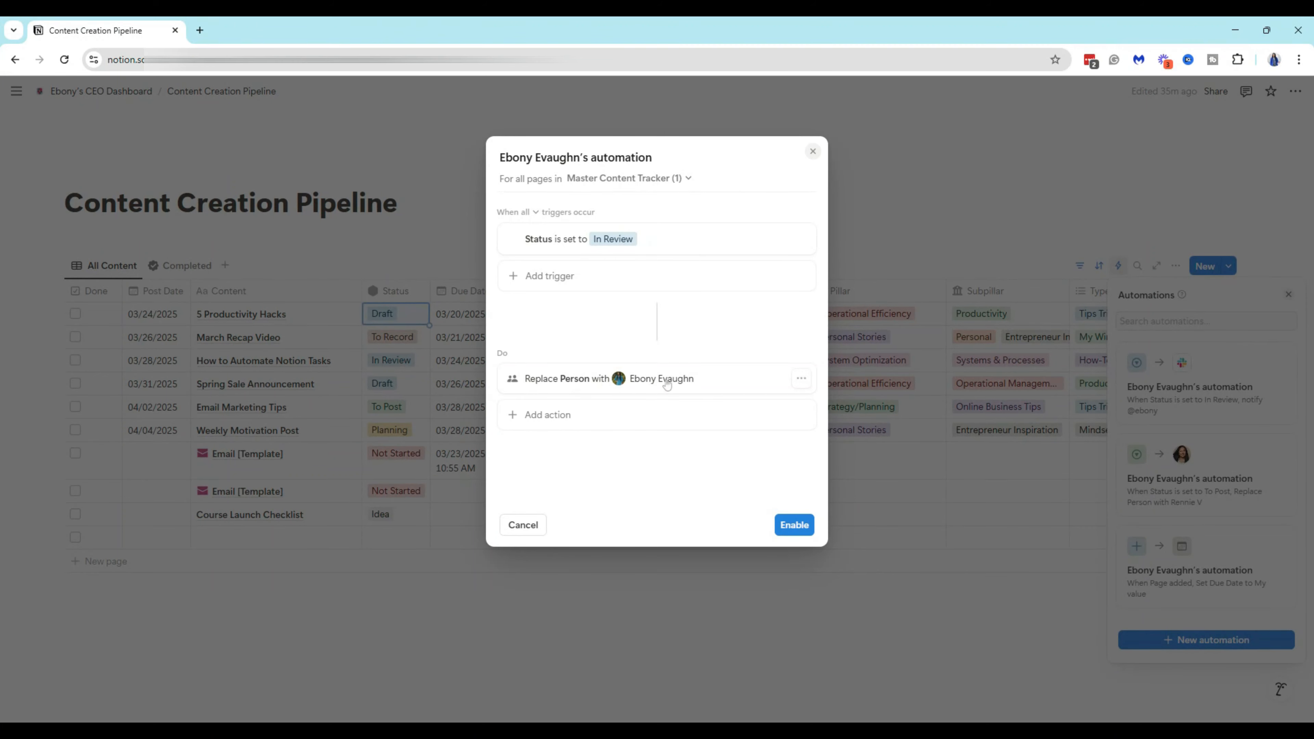
left_click(794, 526)
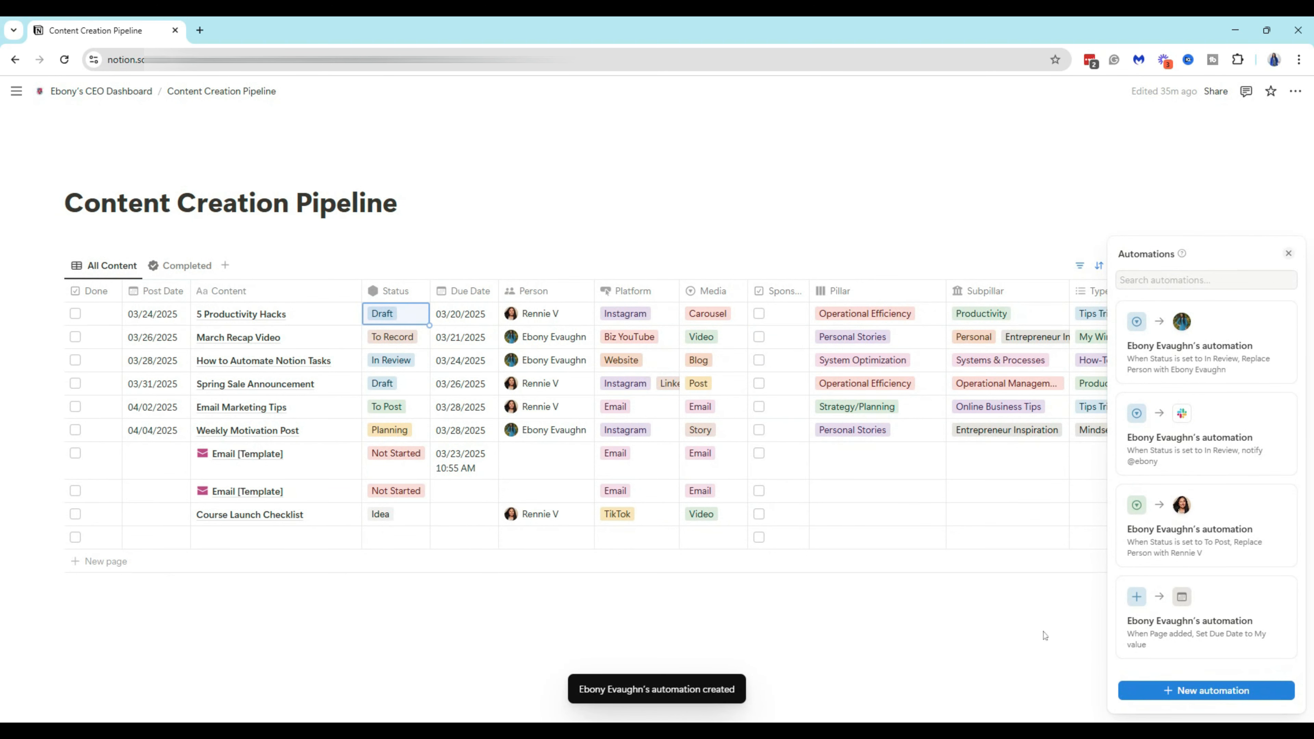
Step: Close the automations list and set the Status of 5 Productivity Hacks to In Review
left_click(1288, 254)
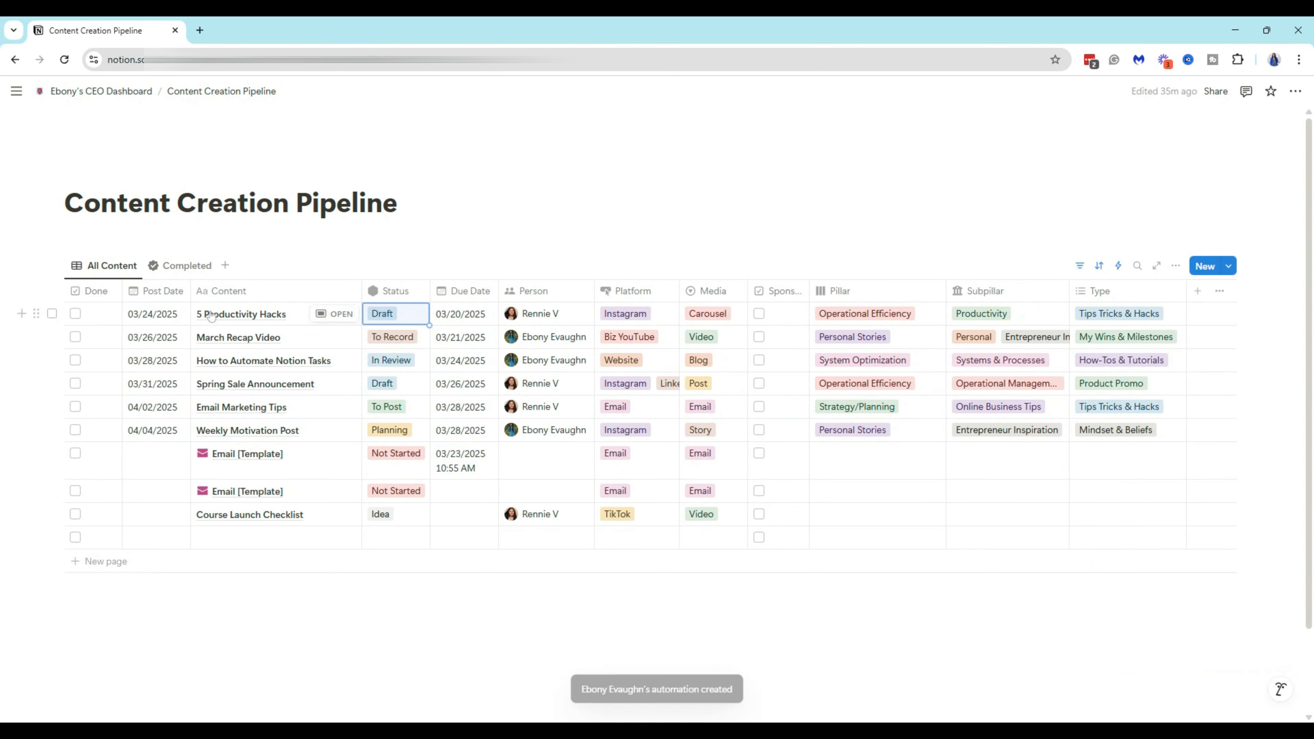
left_click(379, 315)
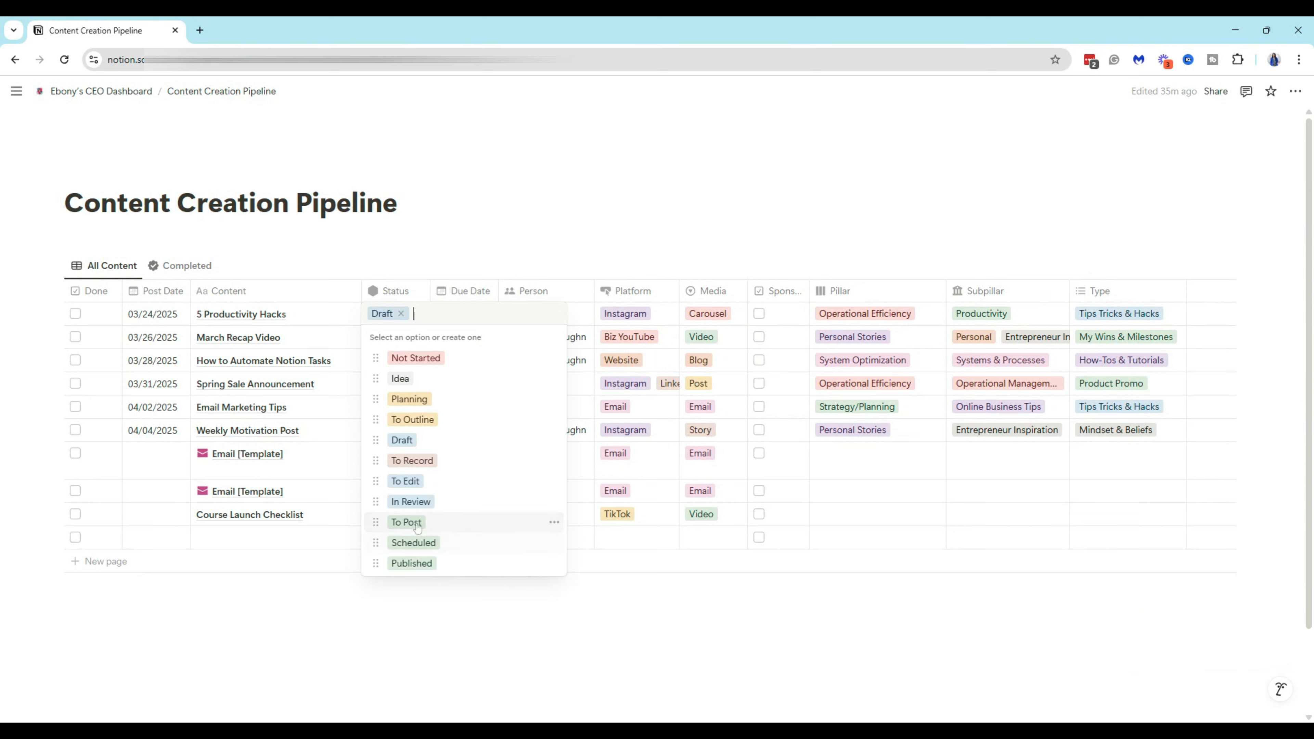
left_click(411, 502)
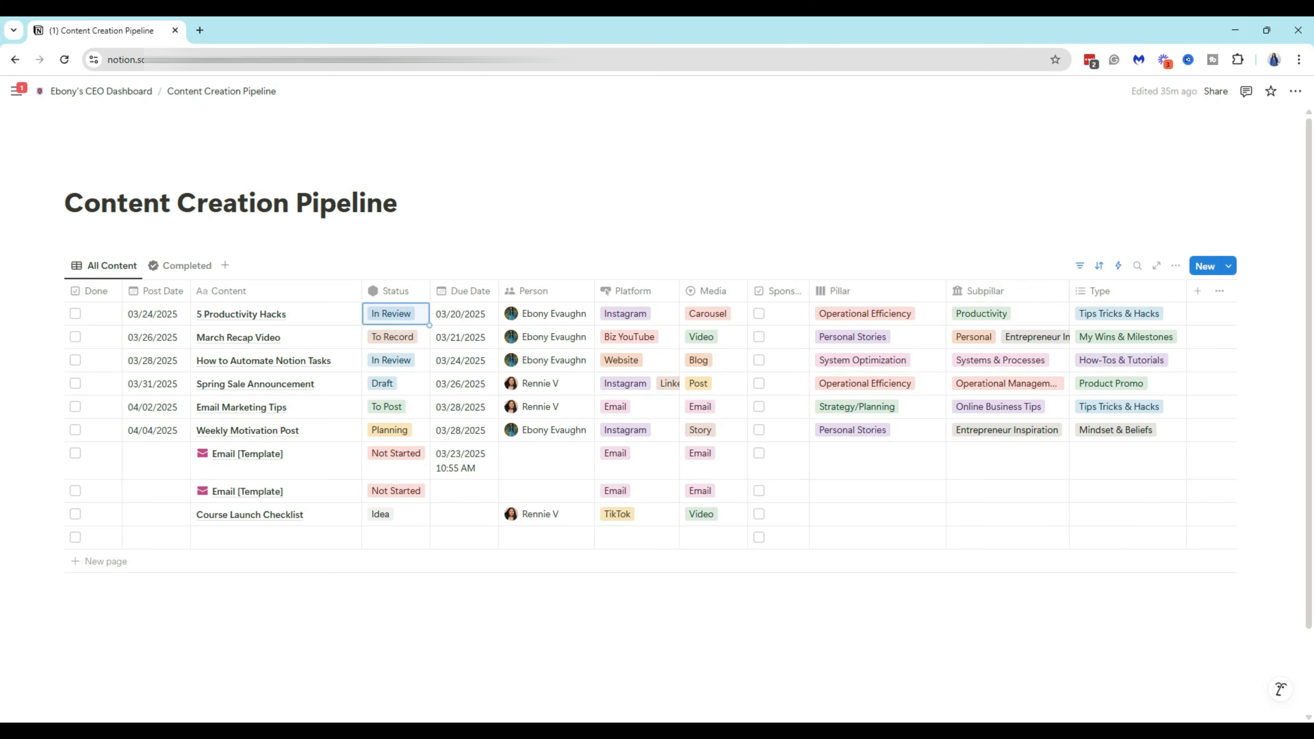
Step: Edit the In Review Slack notification automation to add a send-mail action addressed to the team member assigned to March Recap Video
left_click(1118, 265)
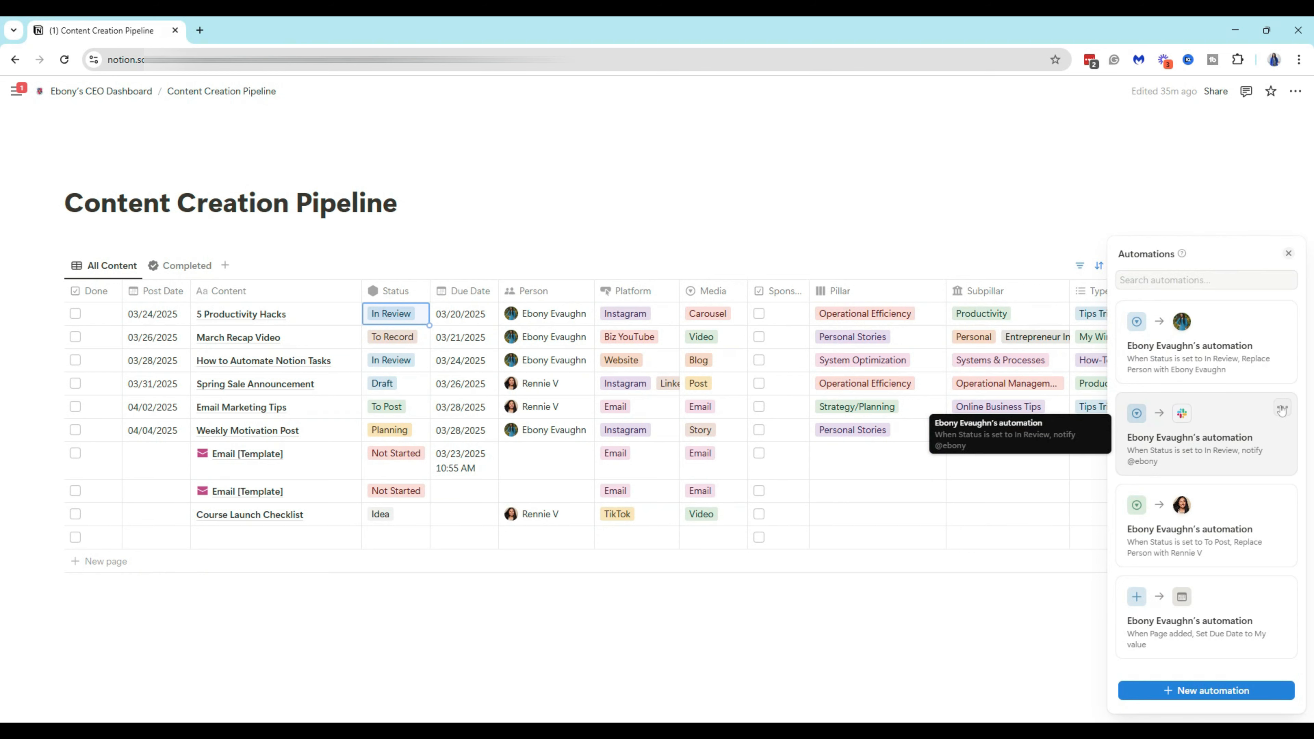
left_click(1281, 409)
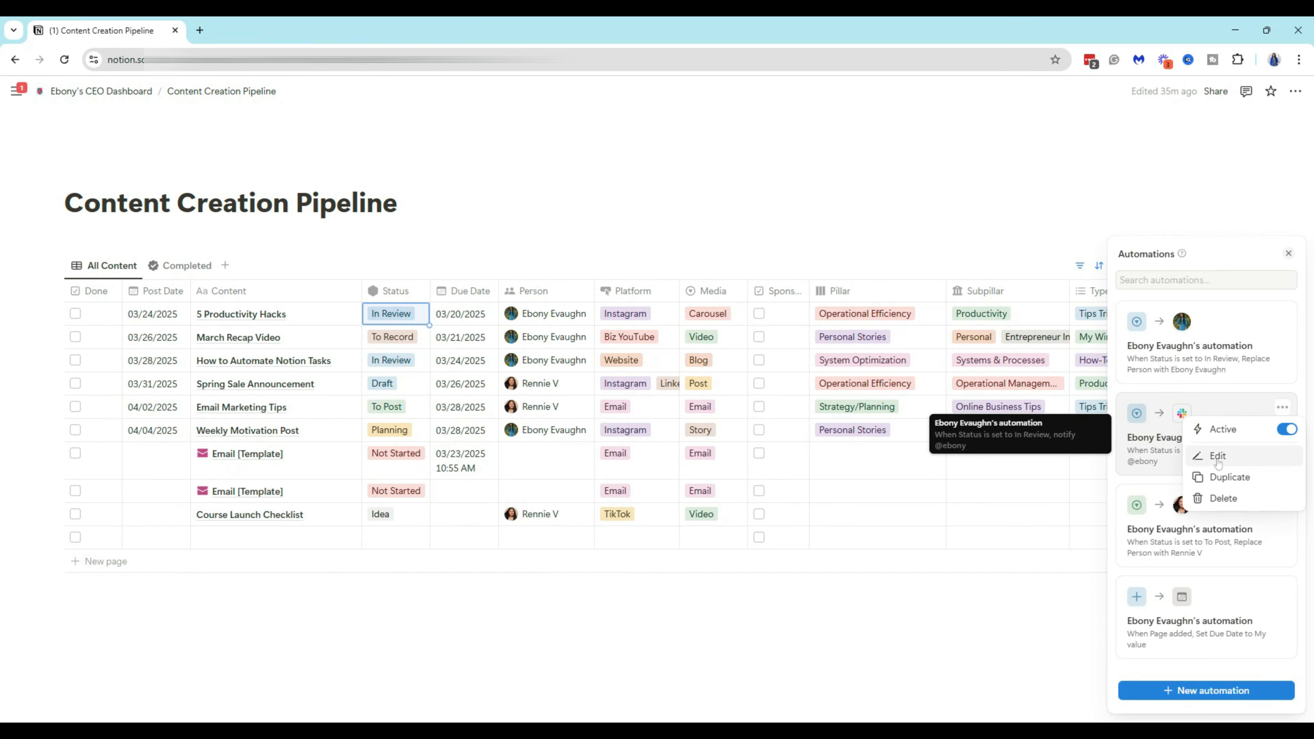
left_click(1218, 457)
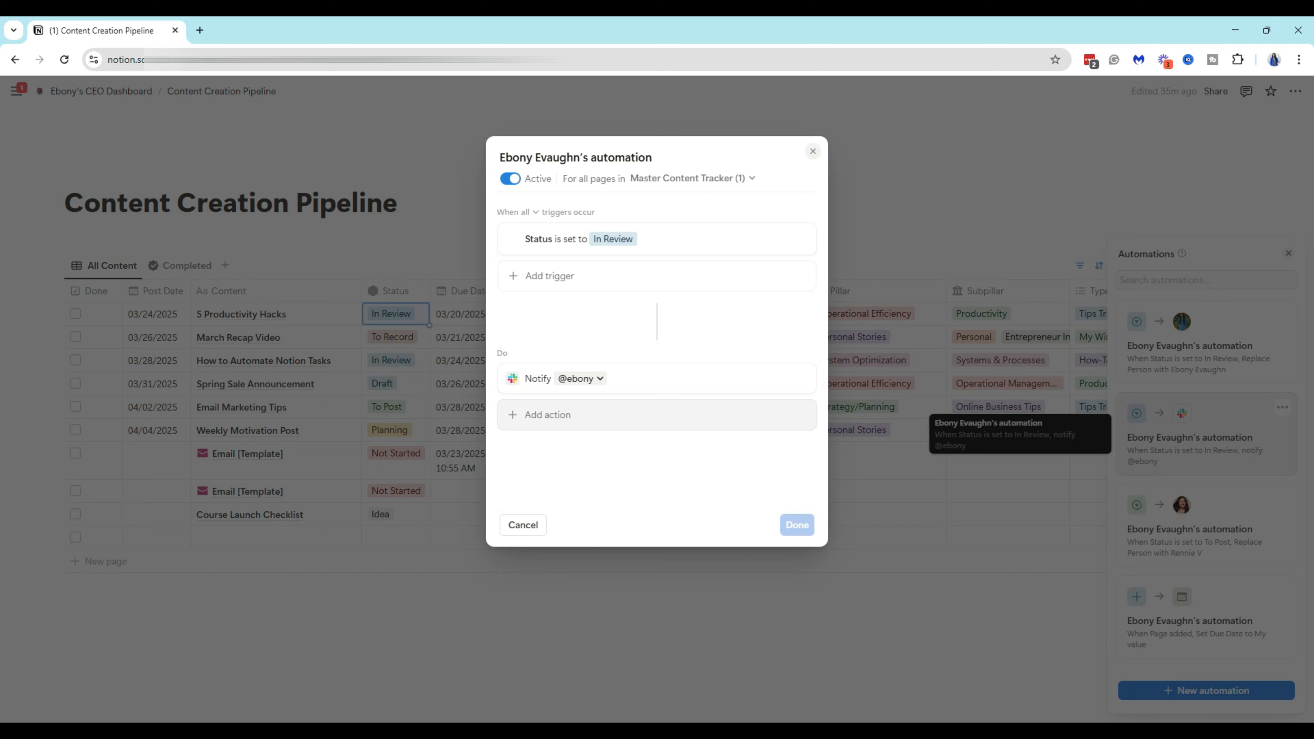
left_click(547, 417)
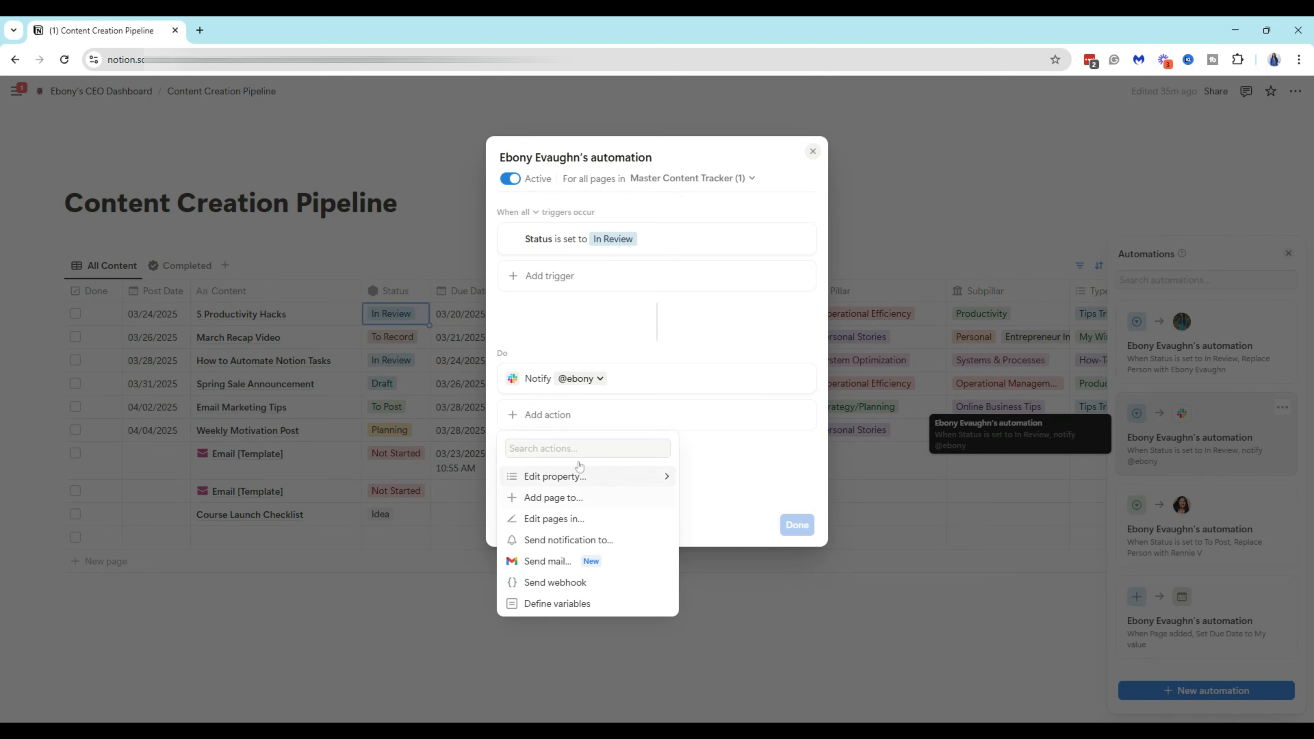
left_click(534, 563)
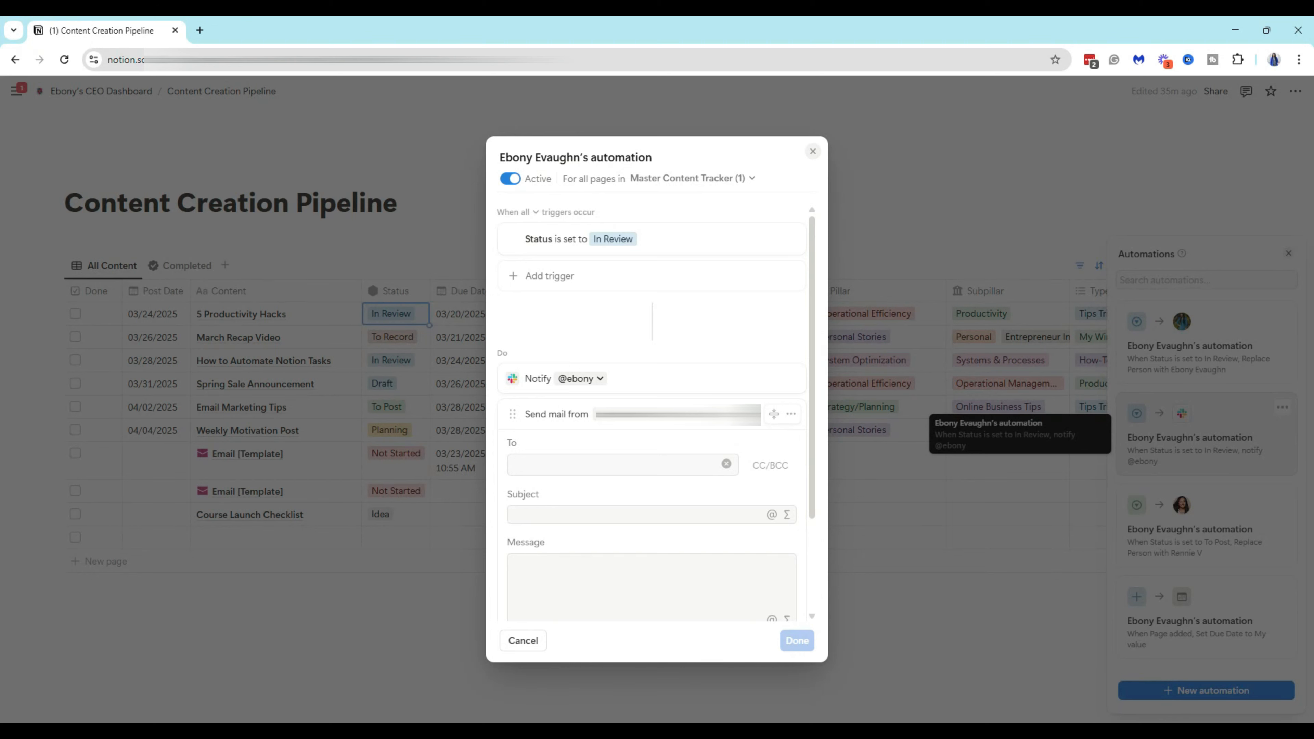
left_click(611, 465)
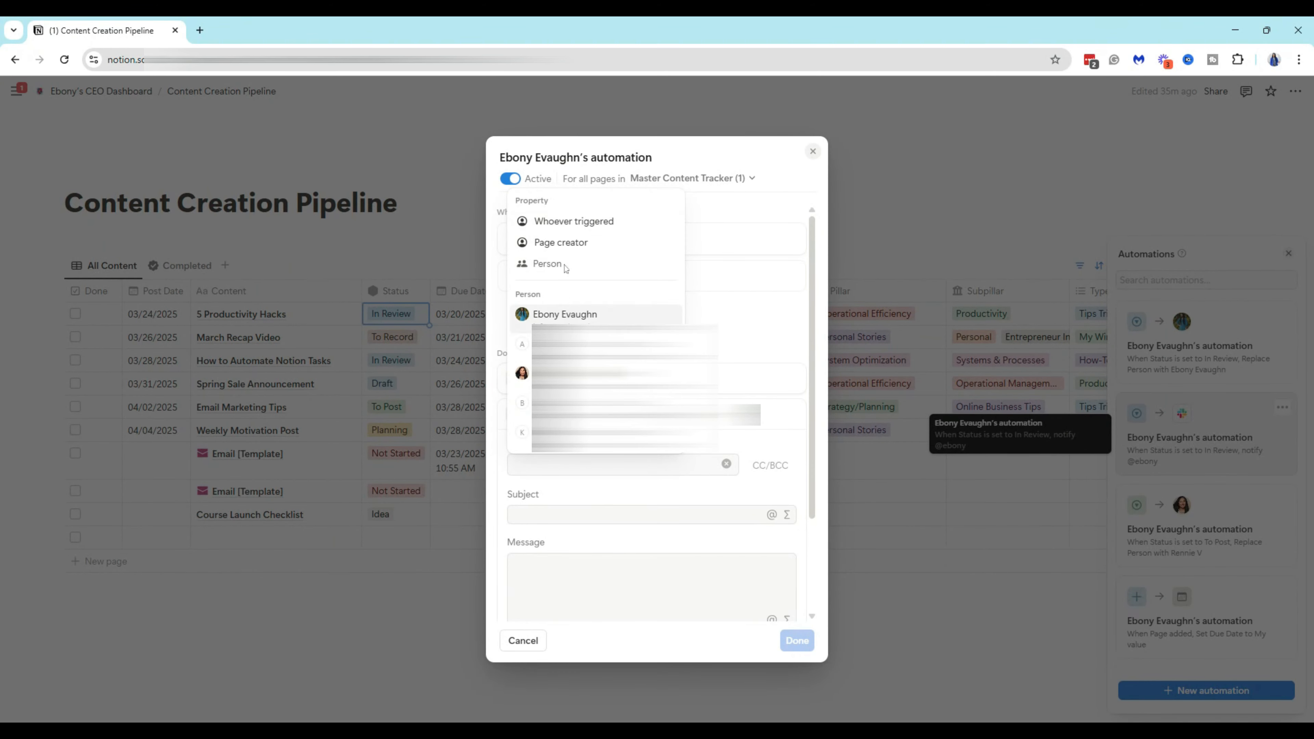
left_click(569, 314)
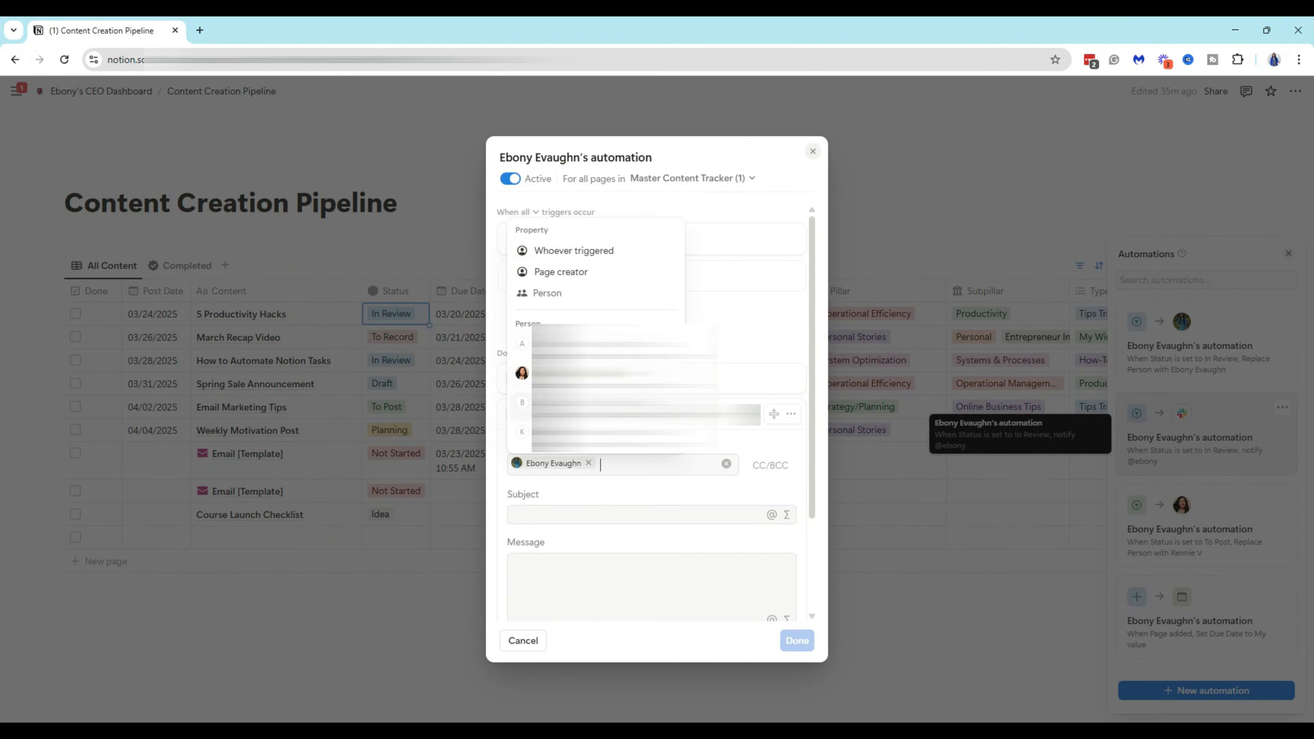
left_click(636, 498)
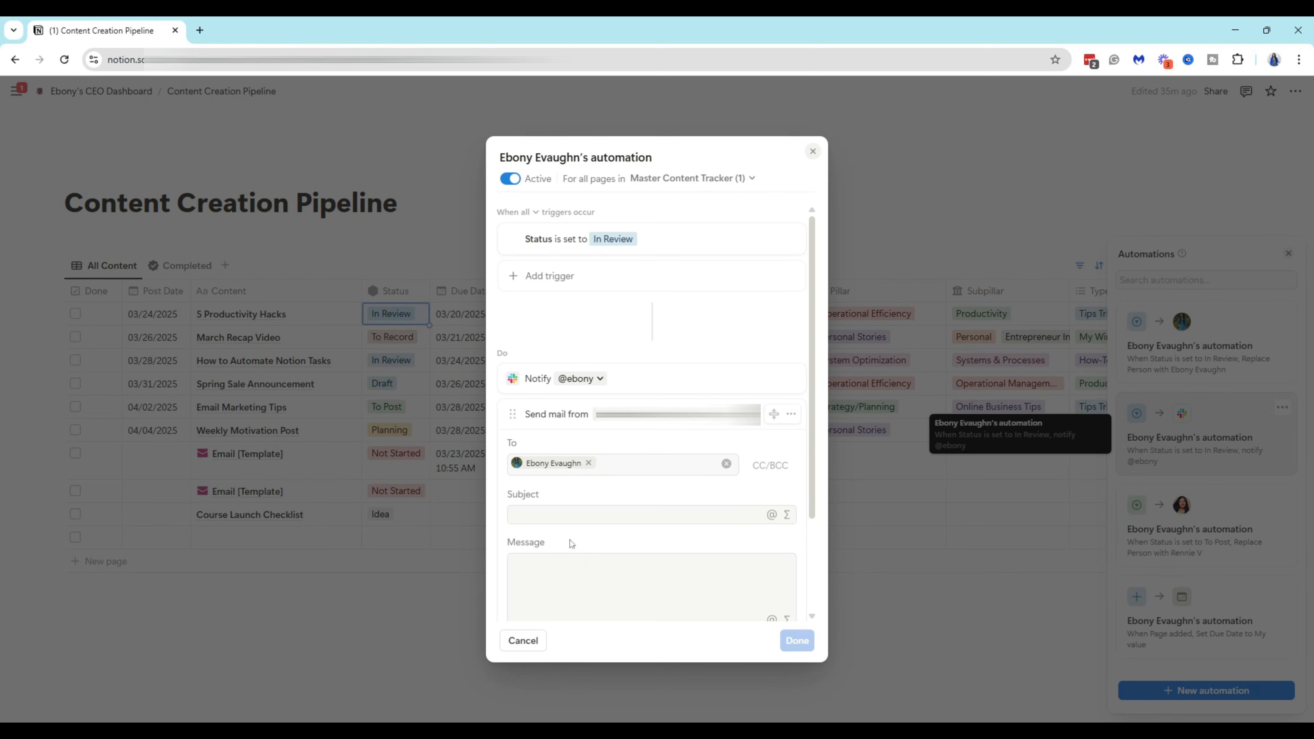
Step: Give the mail the subject "Open up" and message "This task is ready for review.", save the automation, and close the automations list
left_click(562, 517)
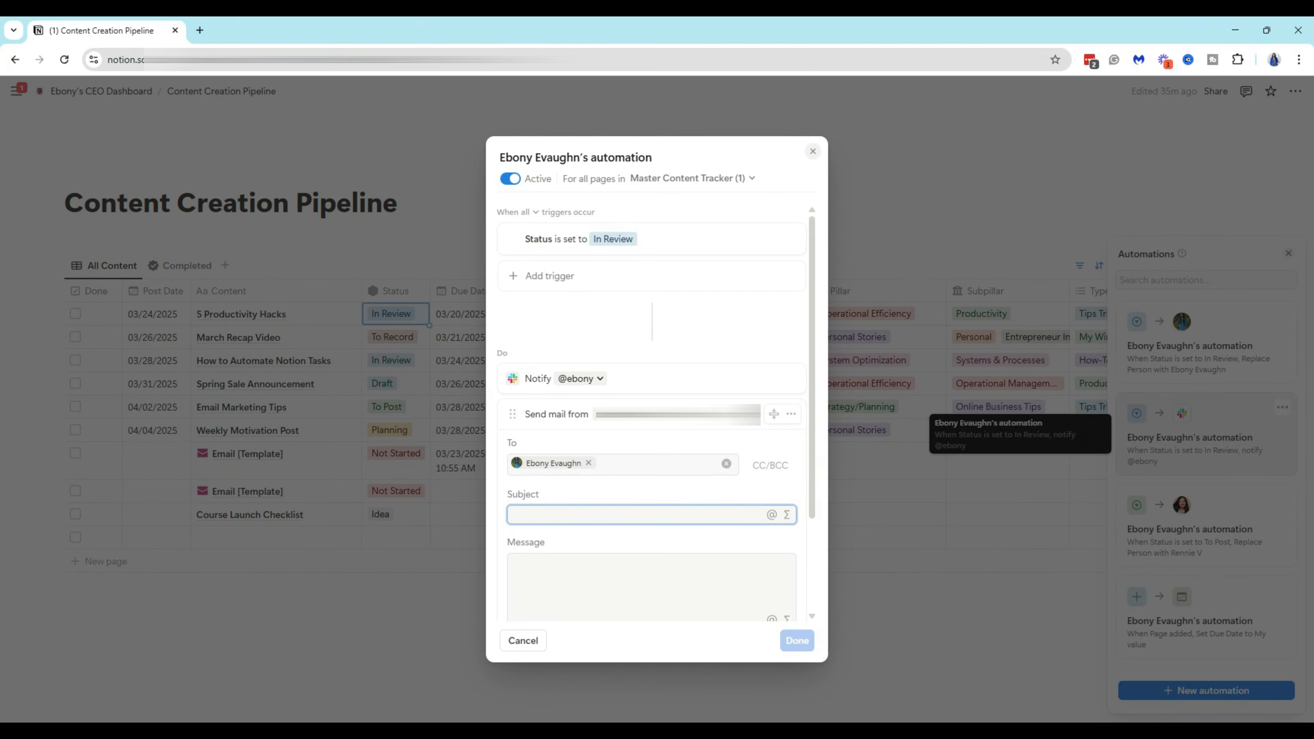
type("O")
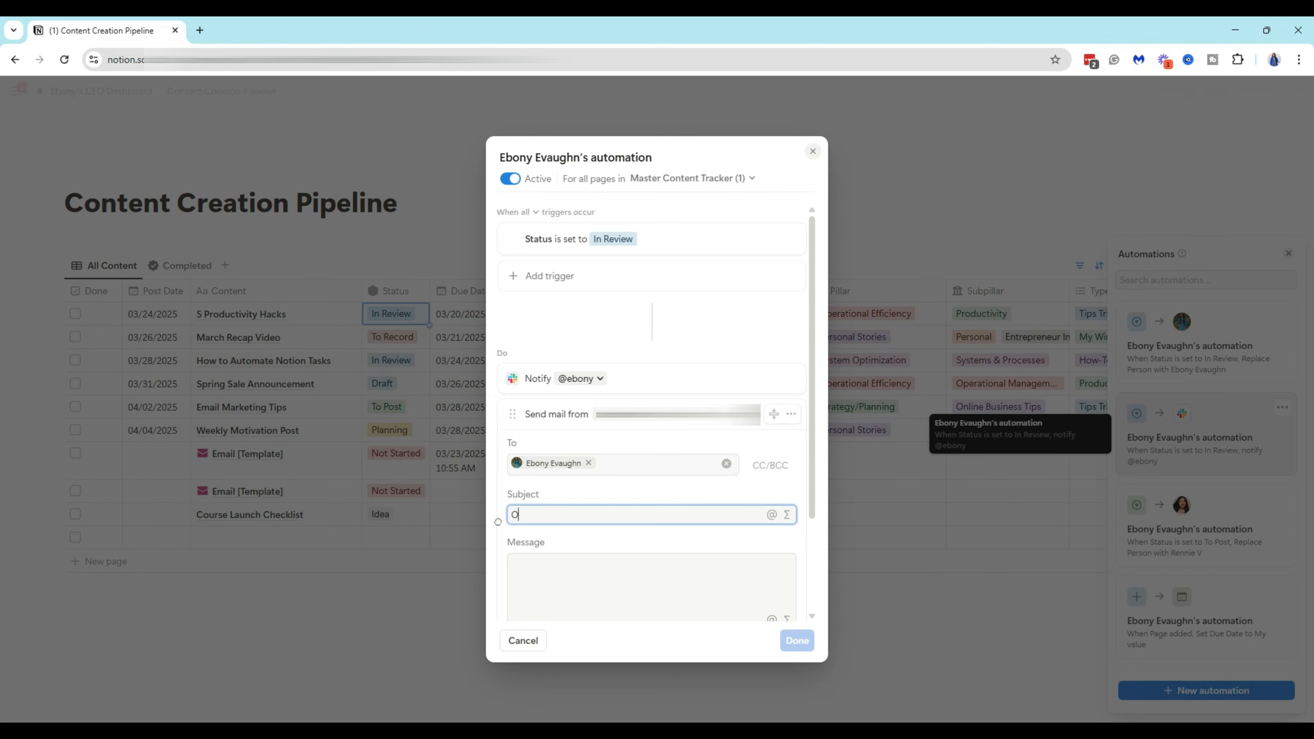
type("pen up")
left_click(595, 565)
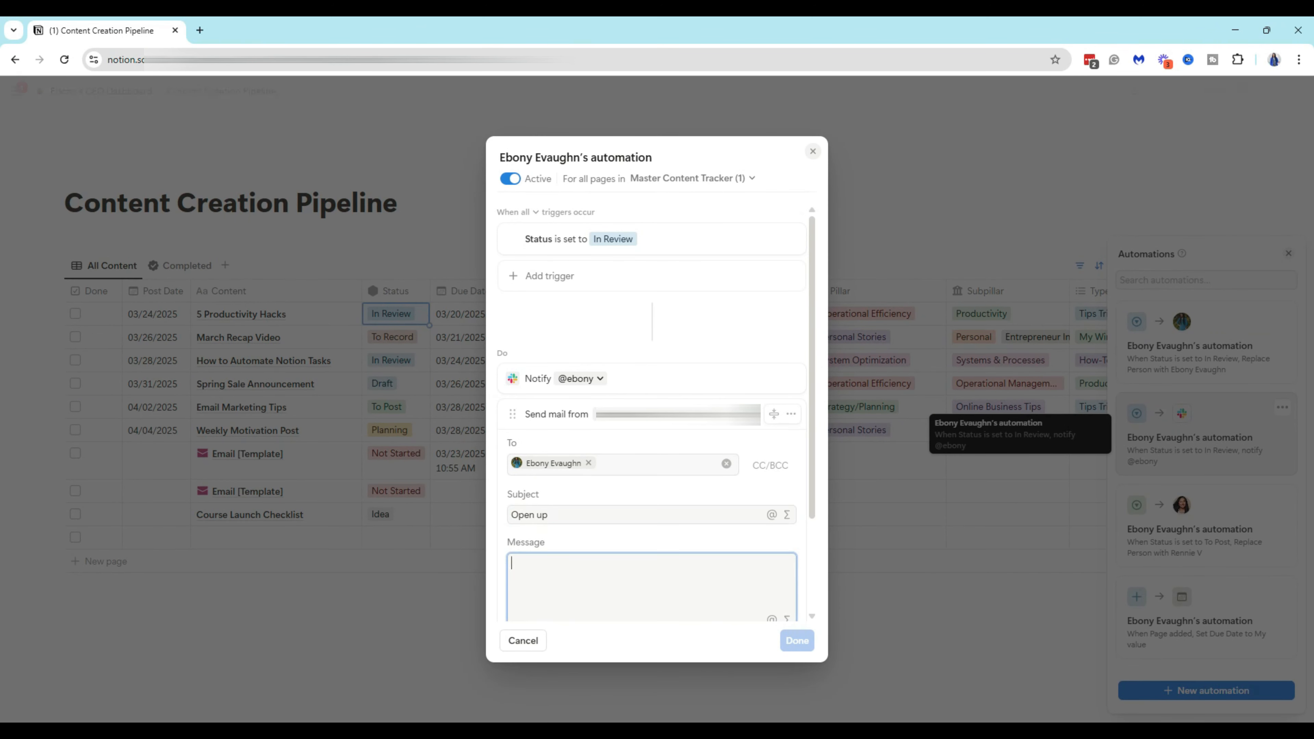
type("This ")
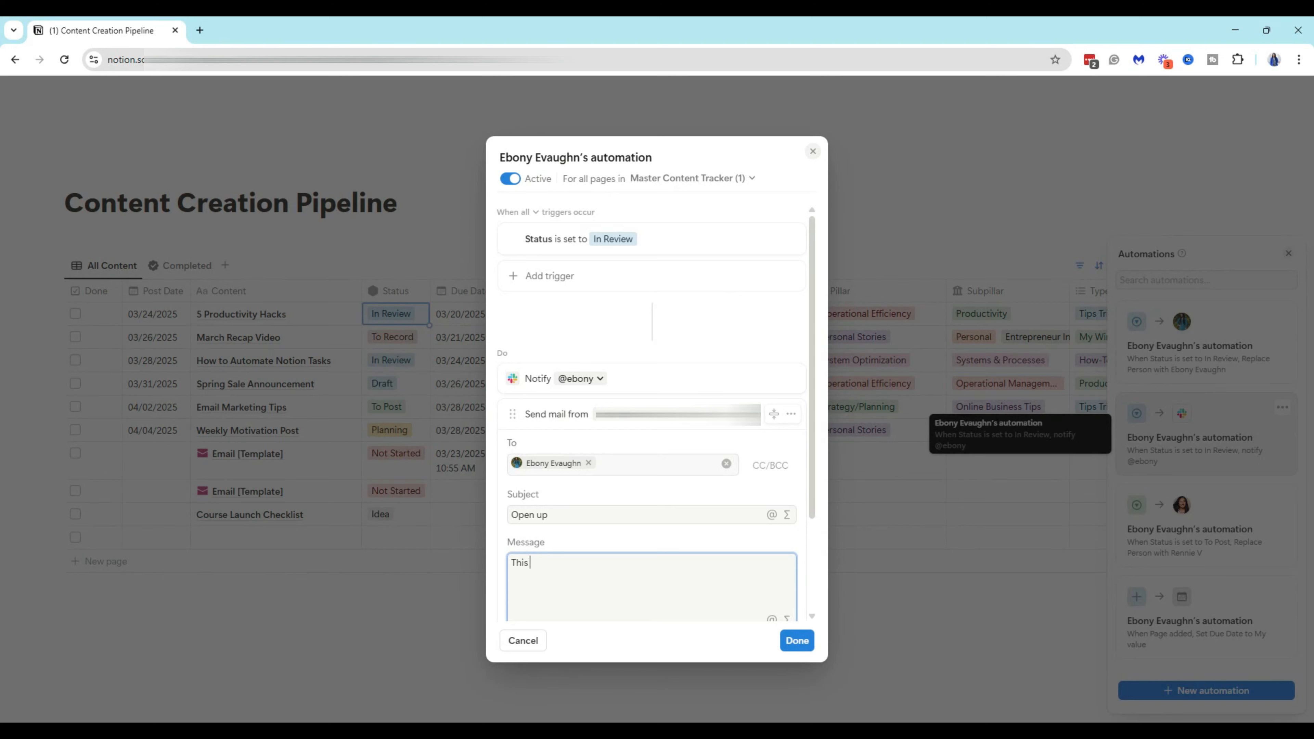
type("task is ready for review.")
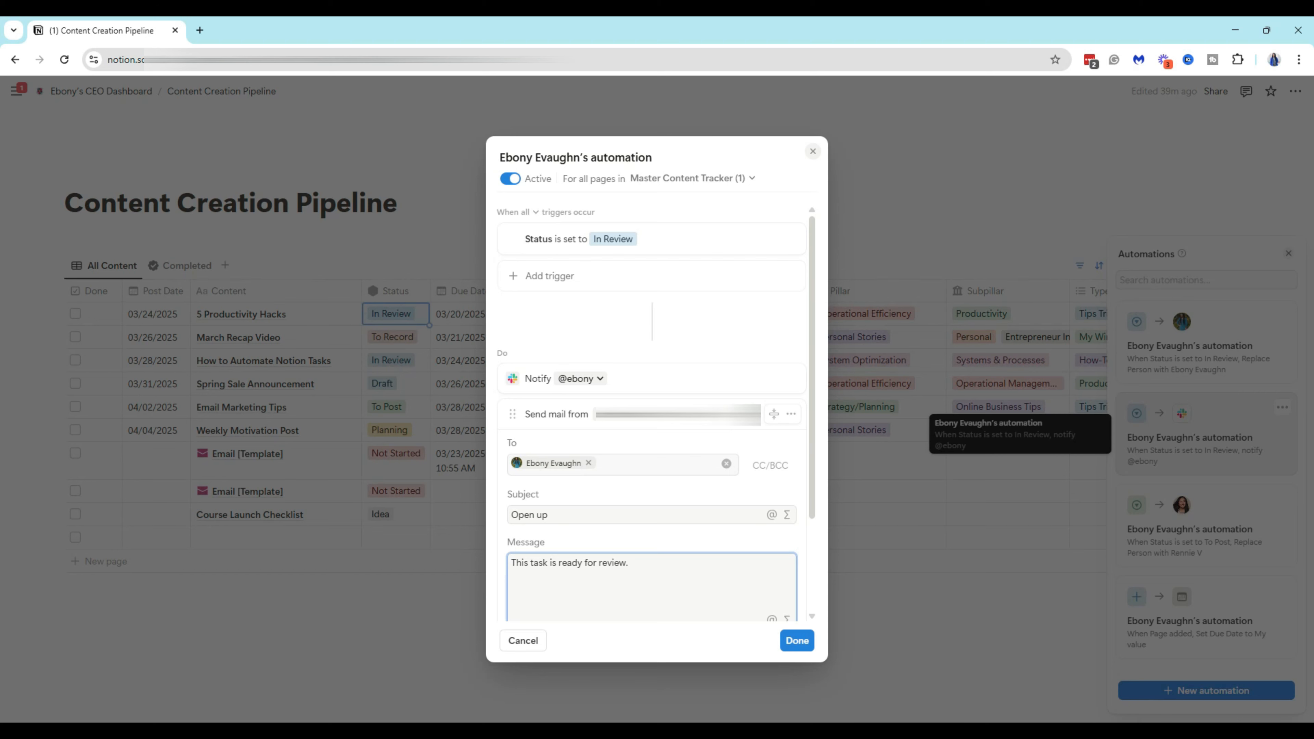
scroll(673, 502, "down", 3)
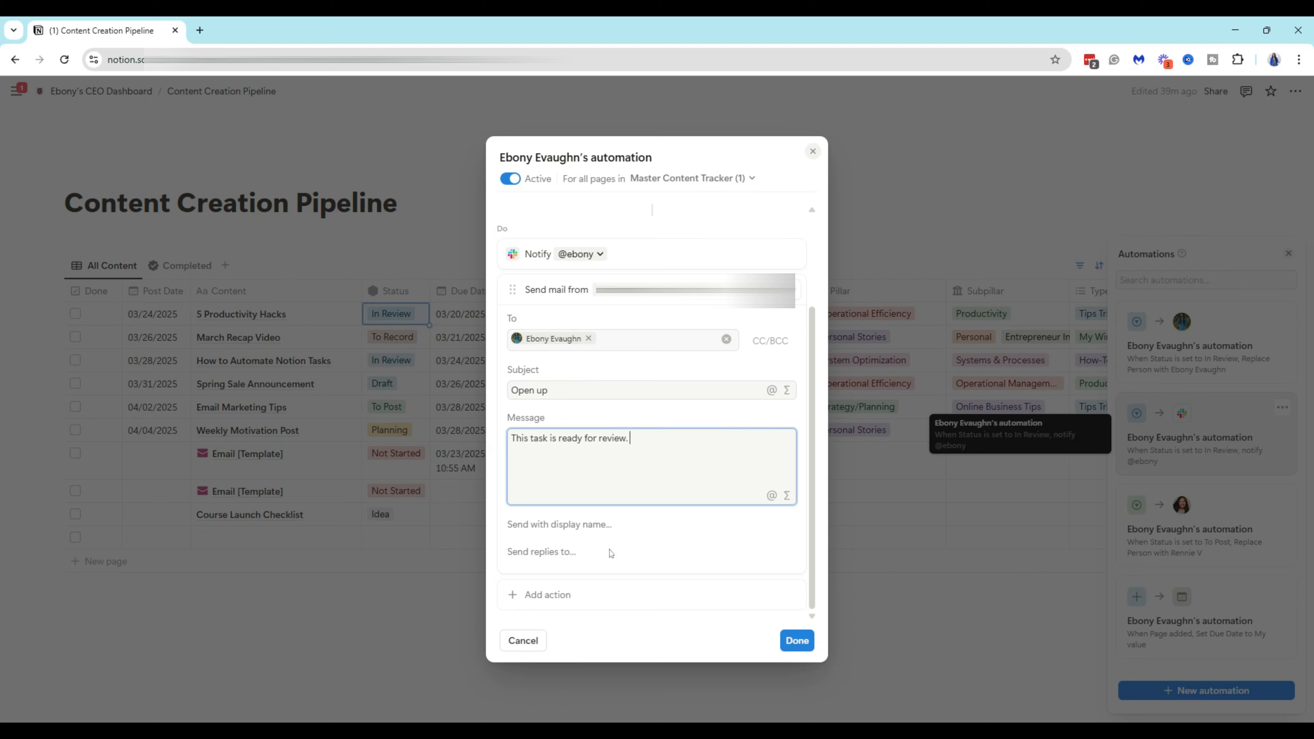
left_click(793, 642)
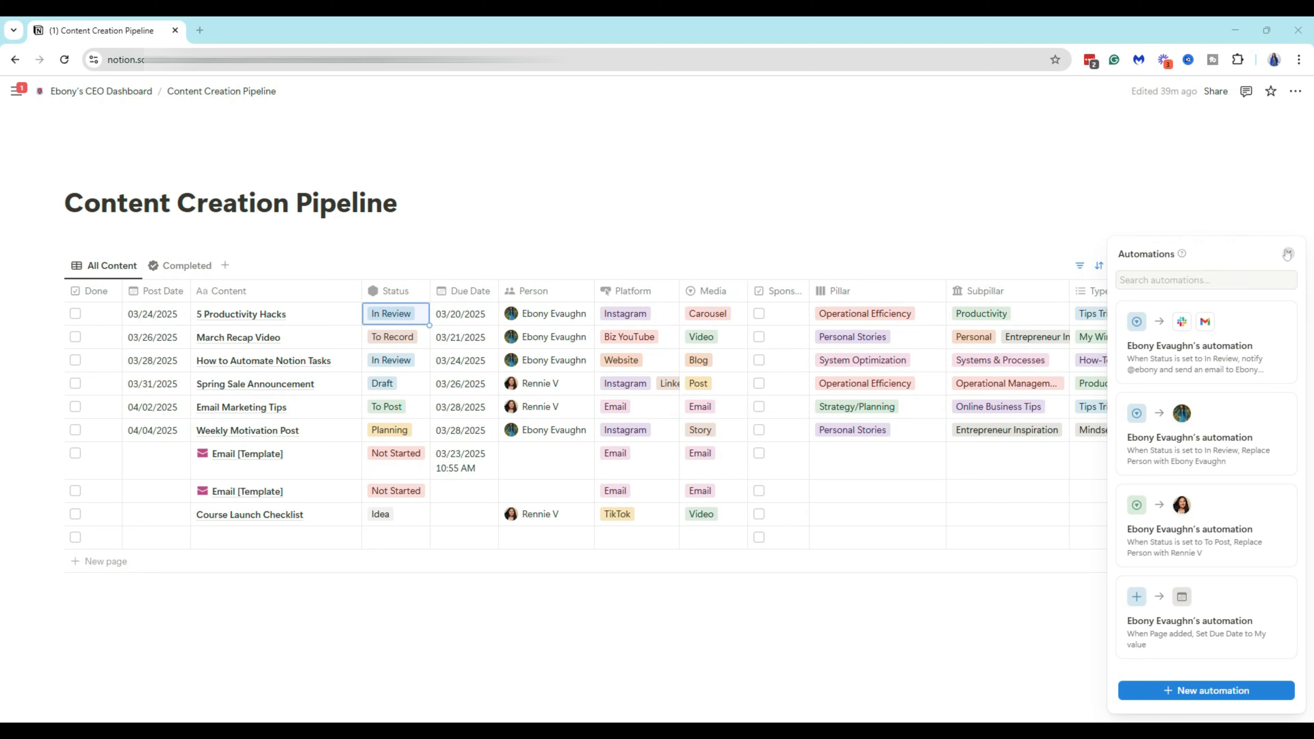
left_click(1286, 255)
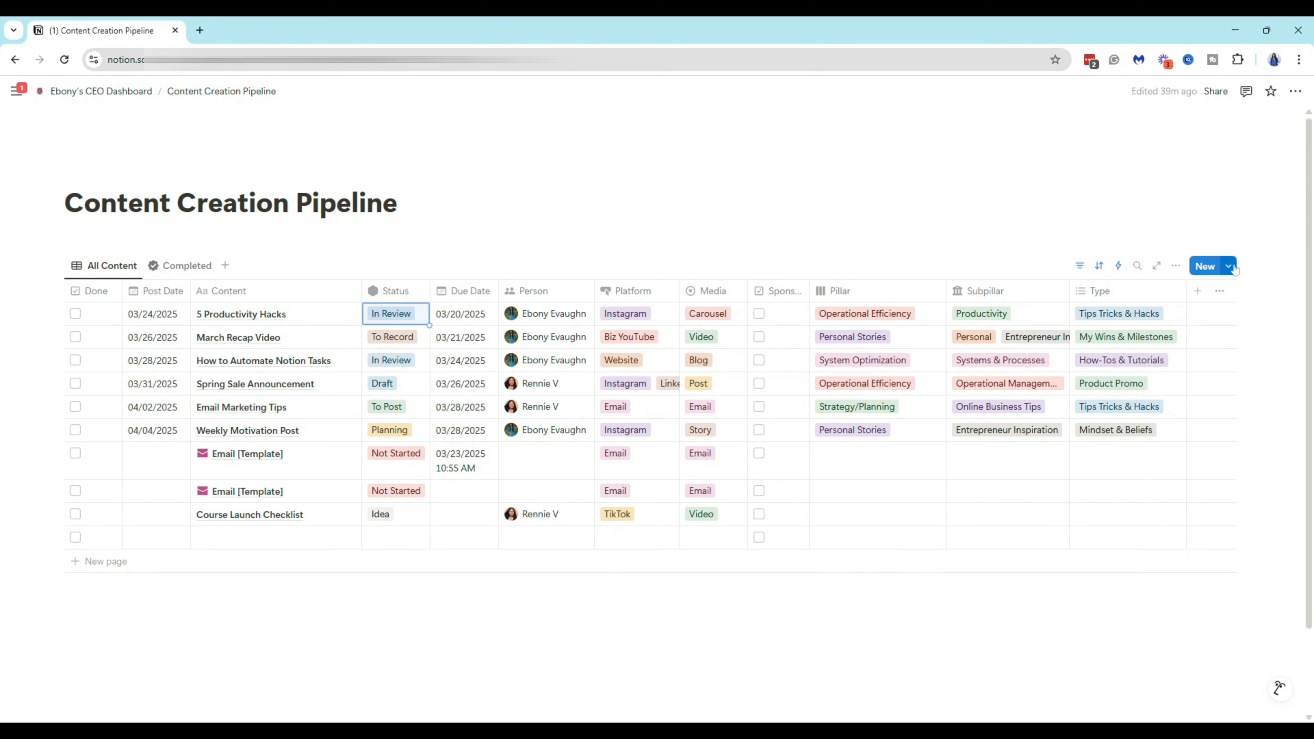
Step: Open New YouTube Video Template for editing, review its preset properties, and close it
left_click(1233, 267)
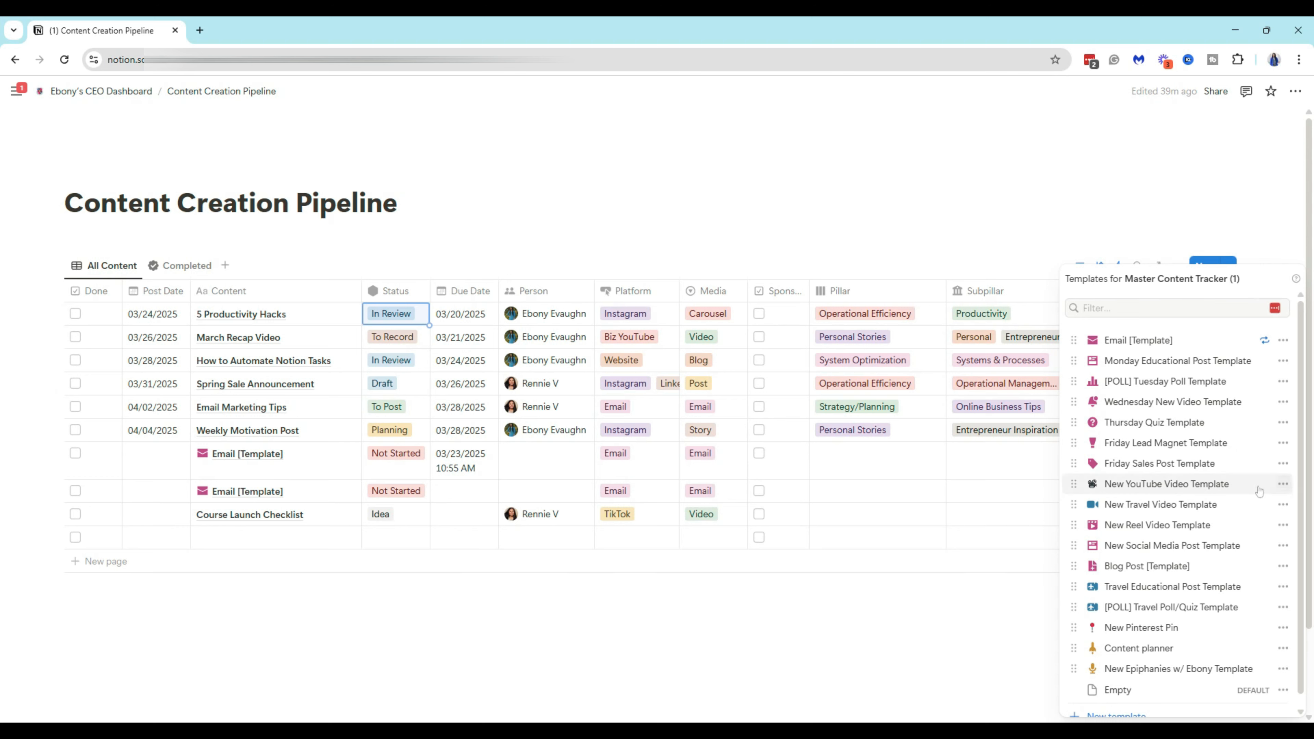
left_click(1282, 485)
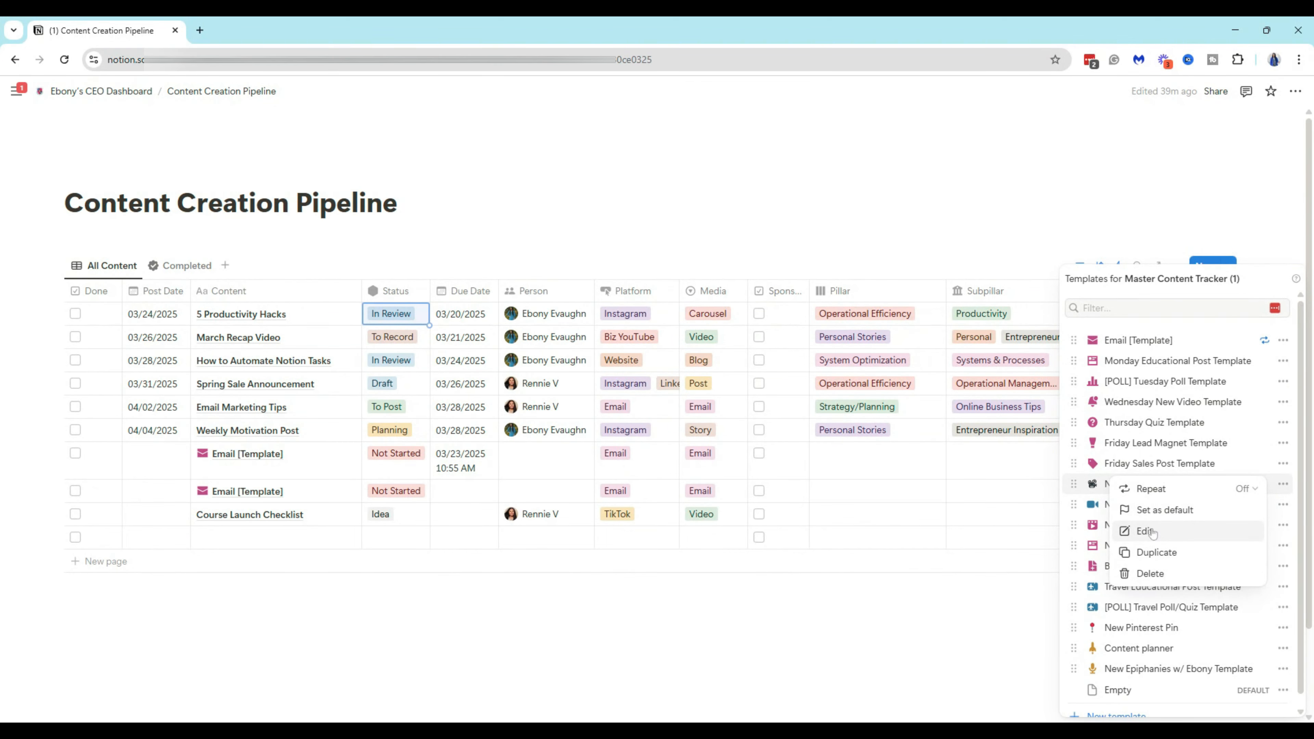
left_click(1148, 532)
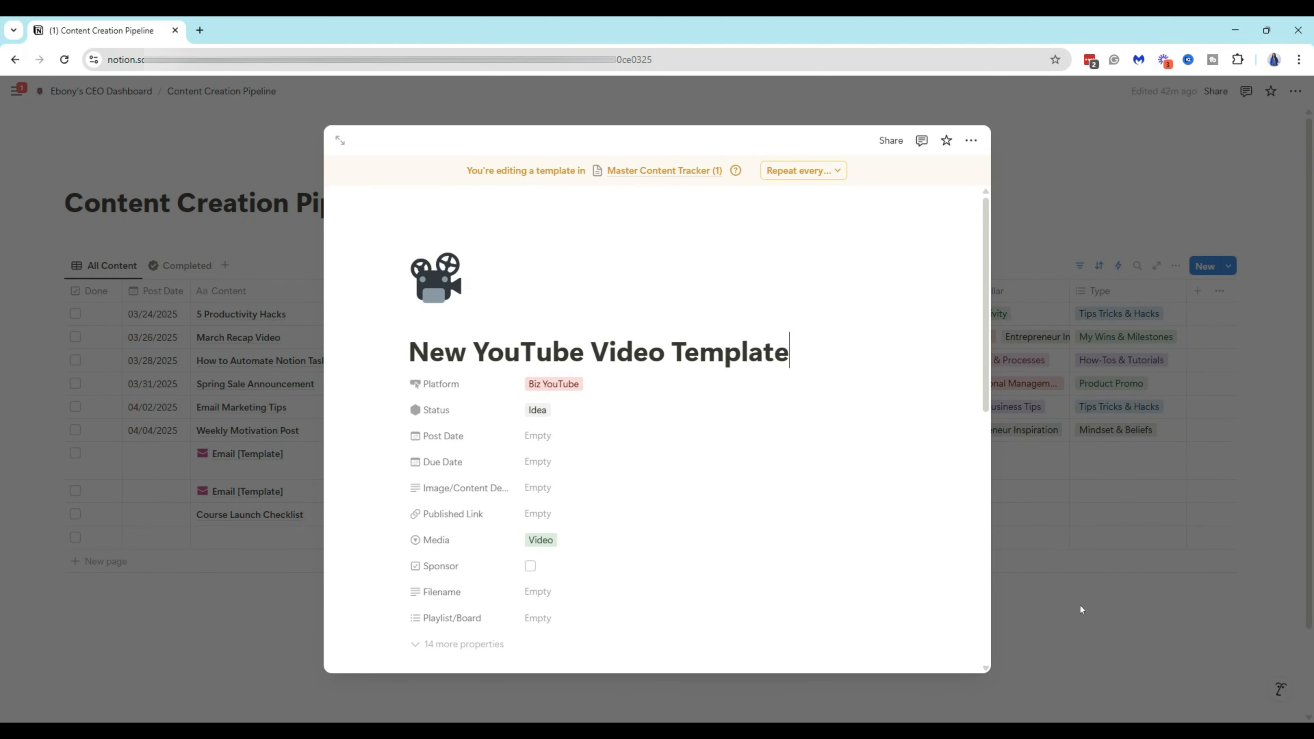
left_click(1048, 612)
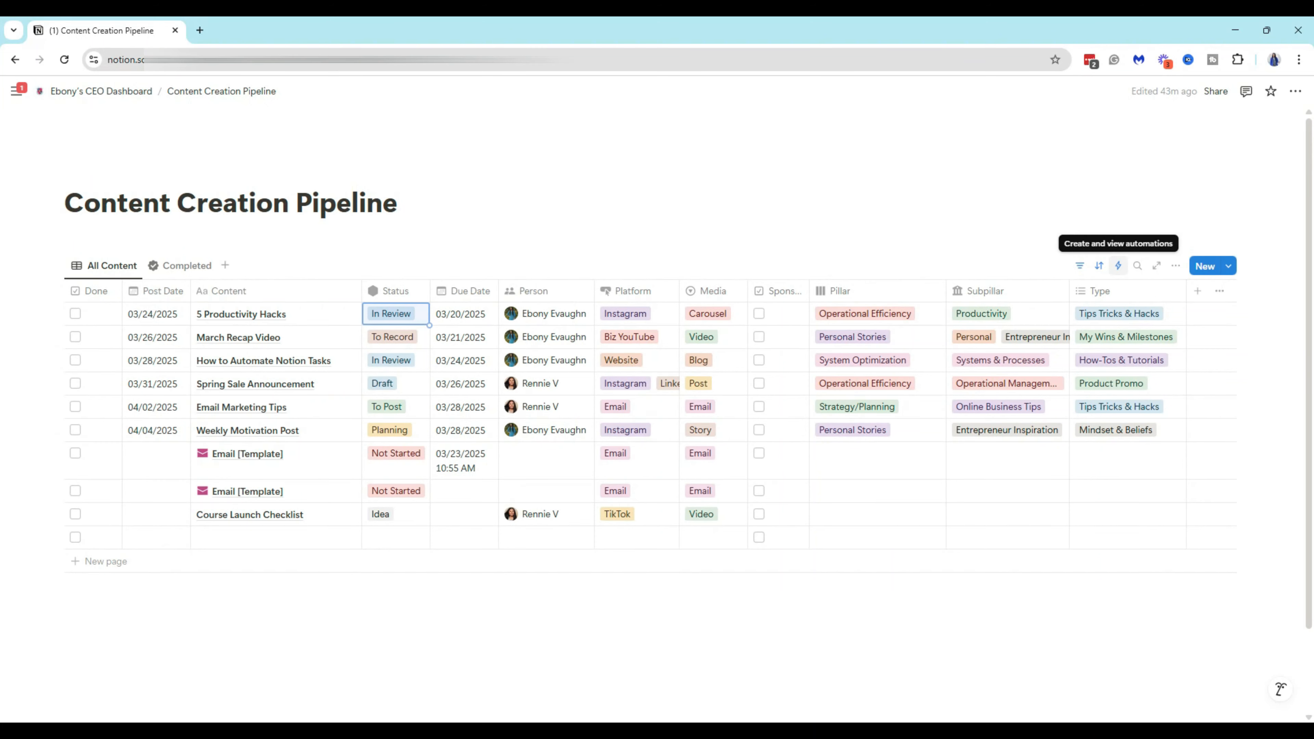
Step: Create a new automation for all pages in Master Content Tracker (1) with the Page added trigger
left_click(1118, 265)
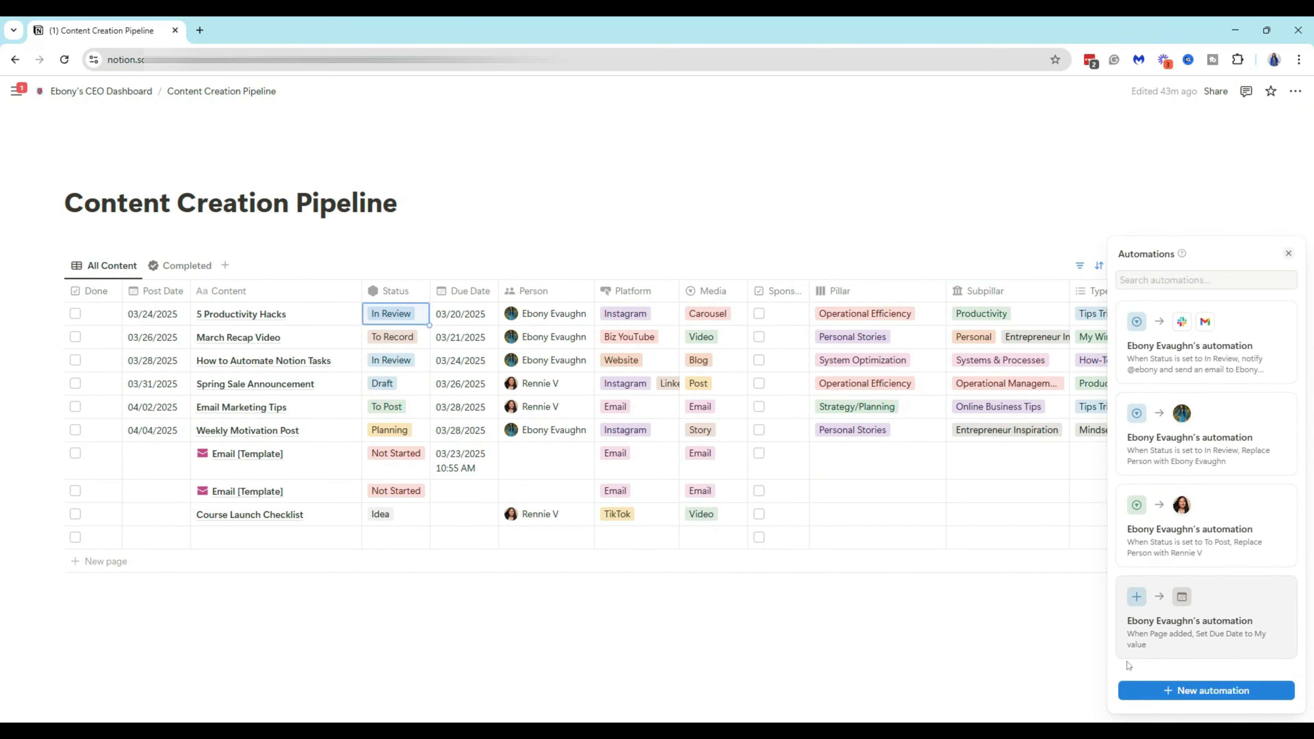
left_click(1184, 694)
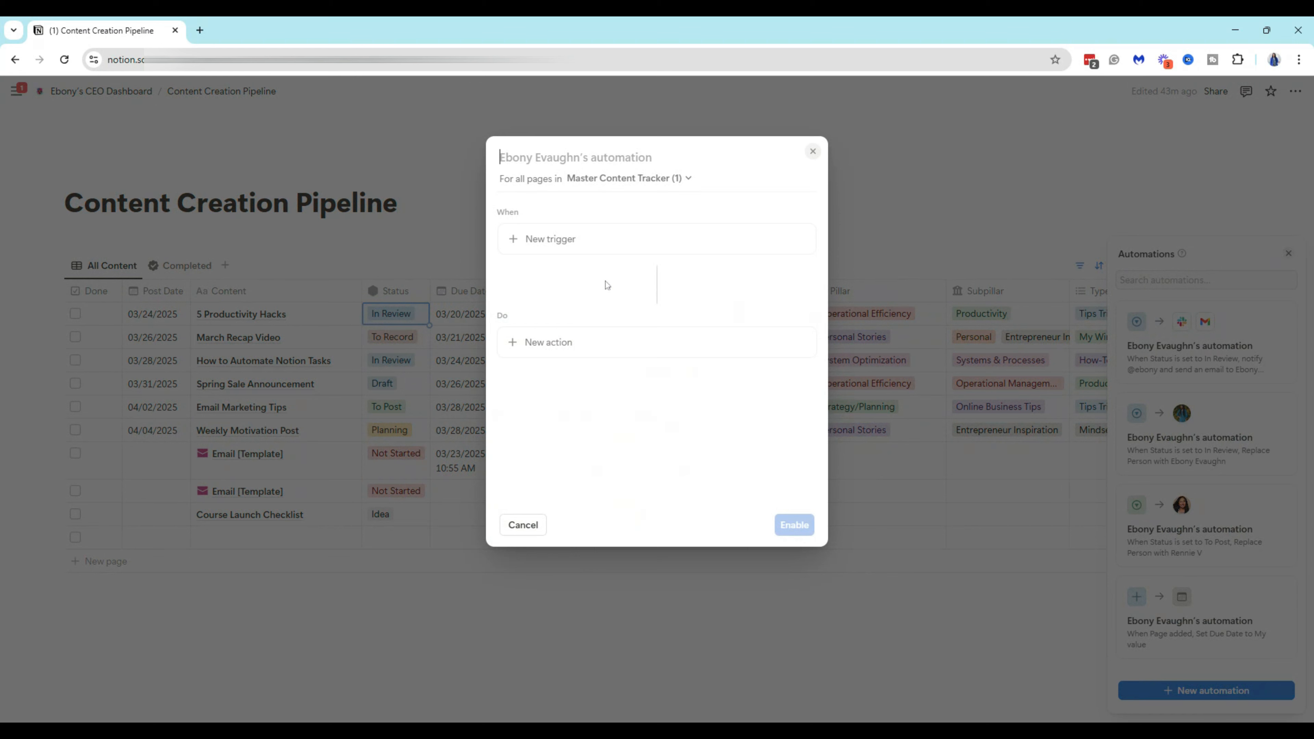
left_click(550, 243)
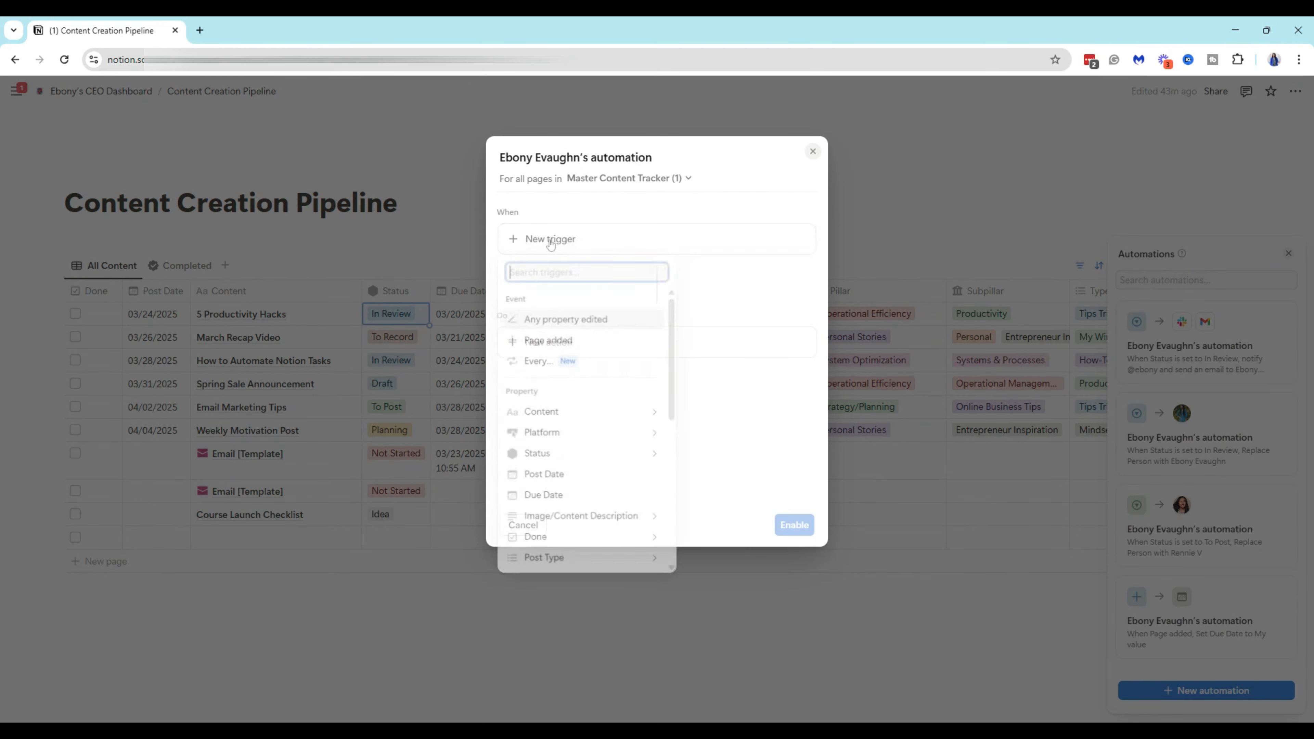
left_click(549, 341)
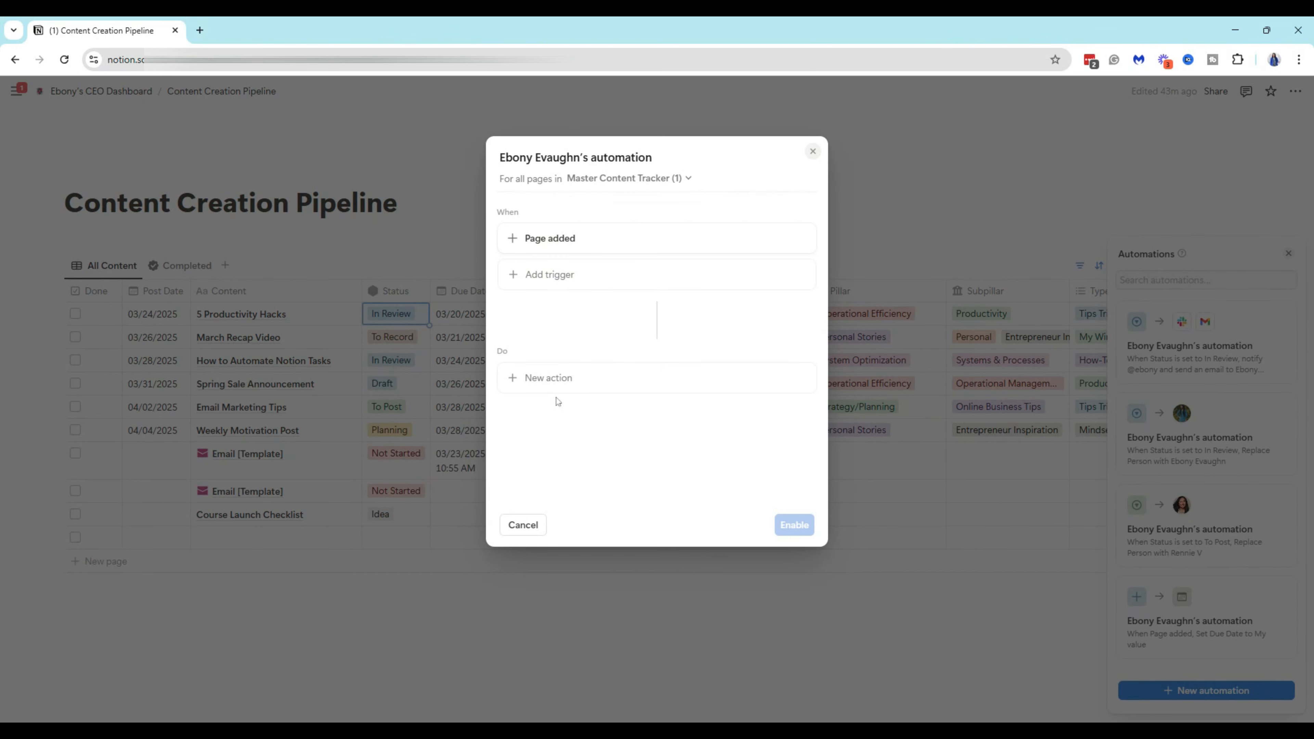
Step: Add an edit-property action to the automation that sets Status to Idea
left_click(541, 387)
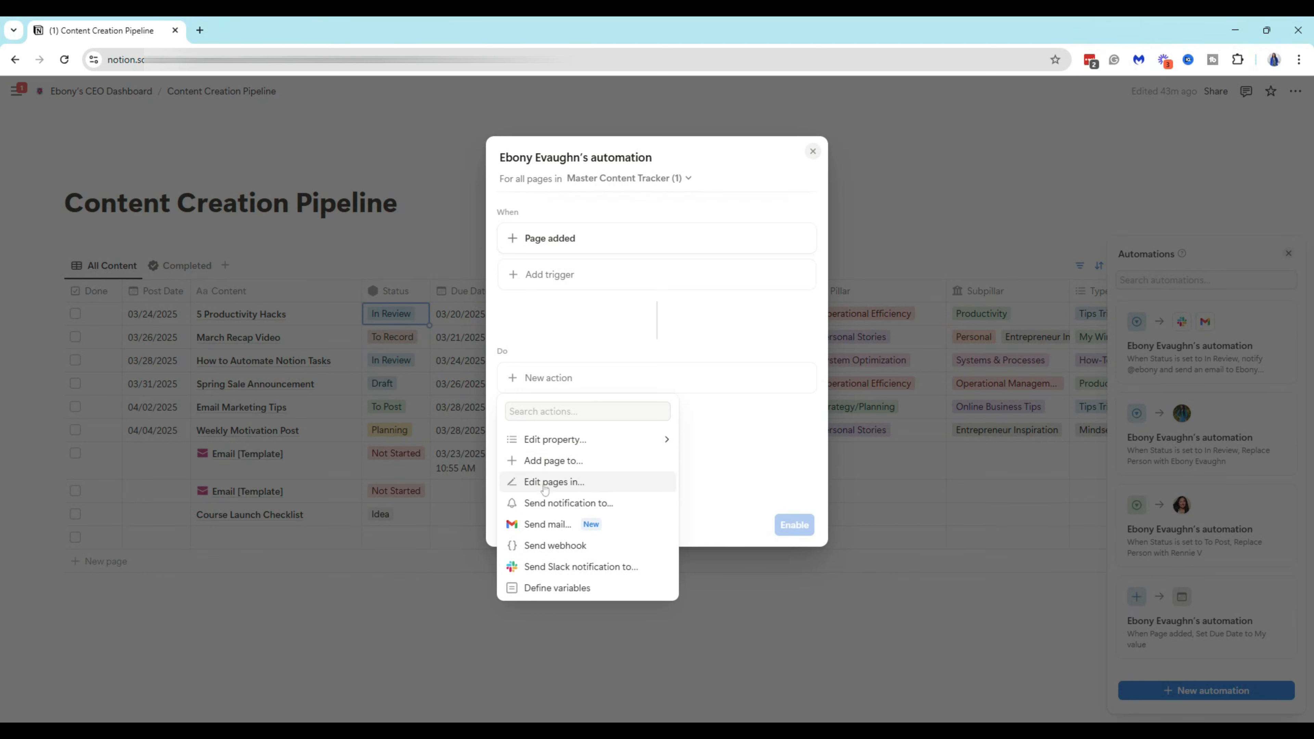
left_click(541, 442)
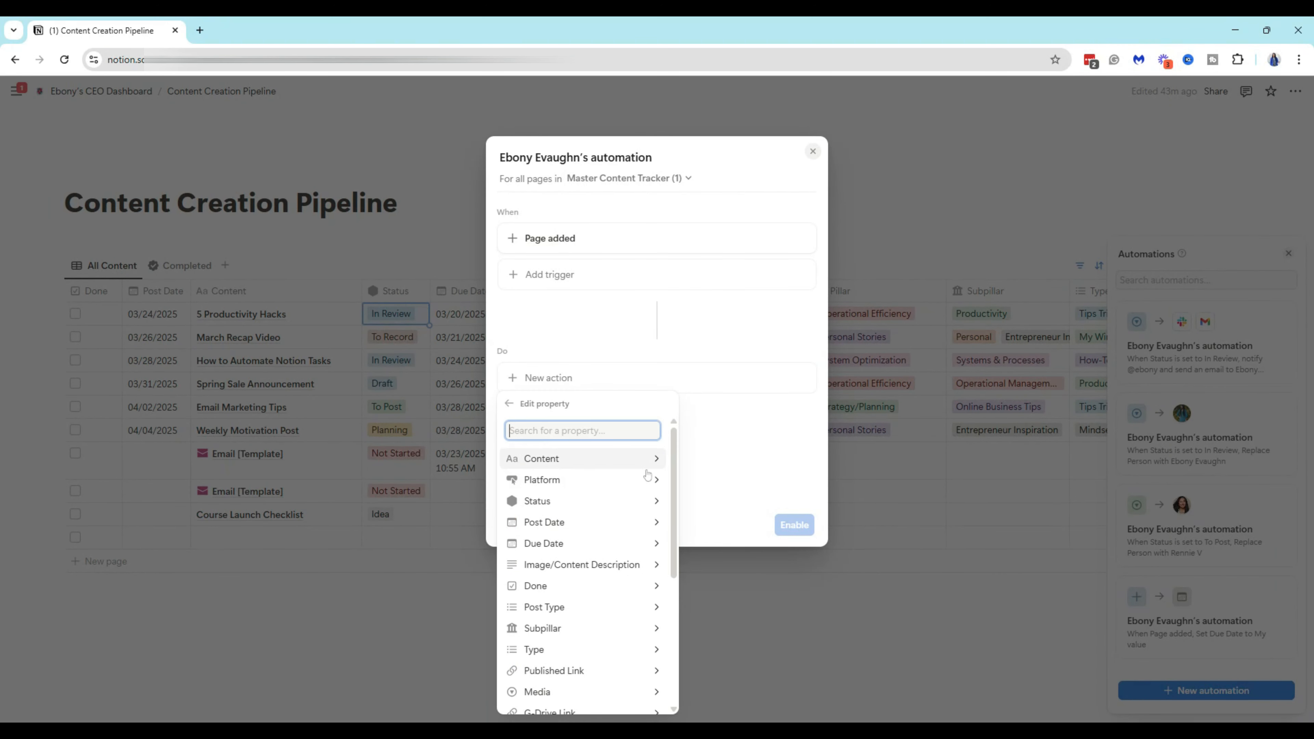
left_click(653, 502)
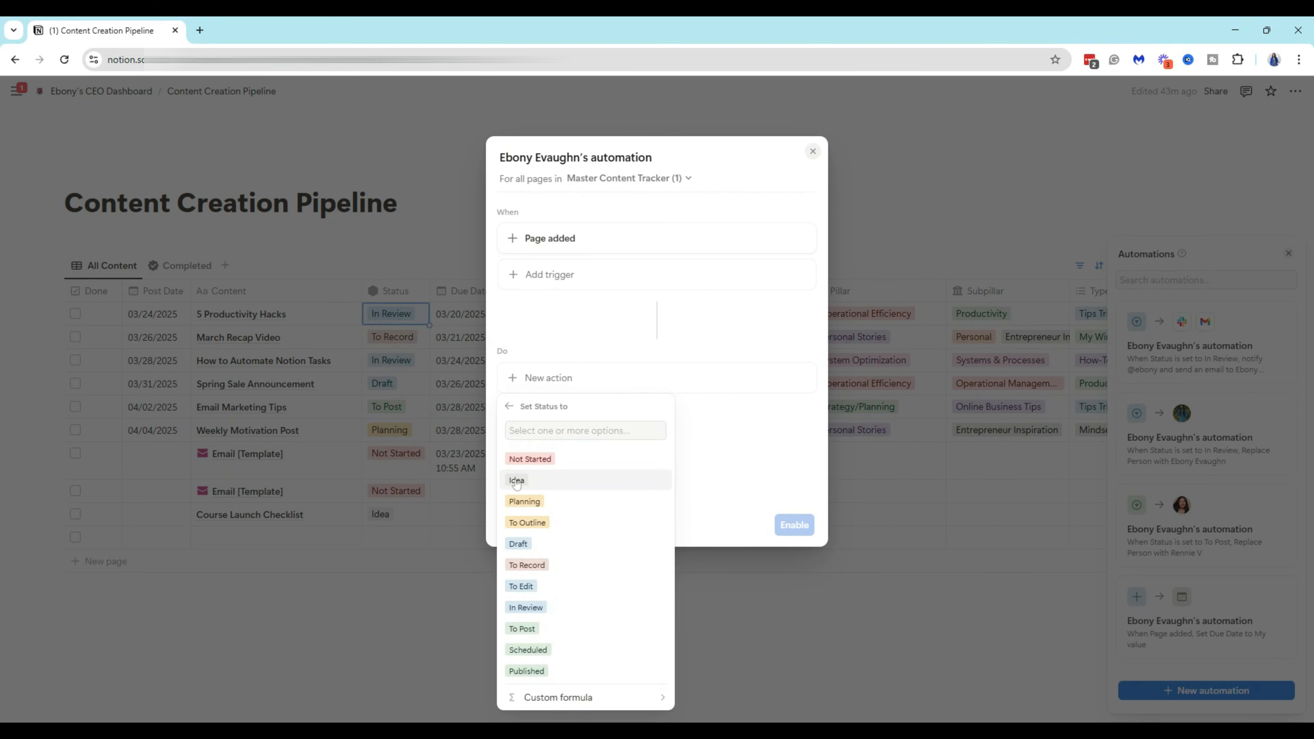
left_click(524, 460)
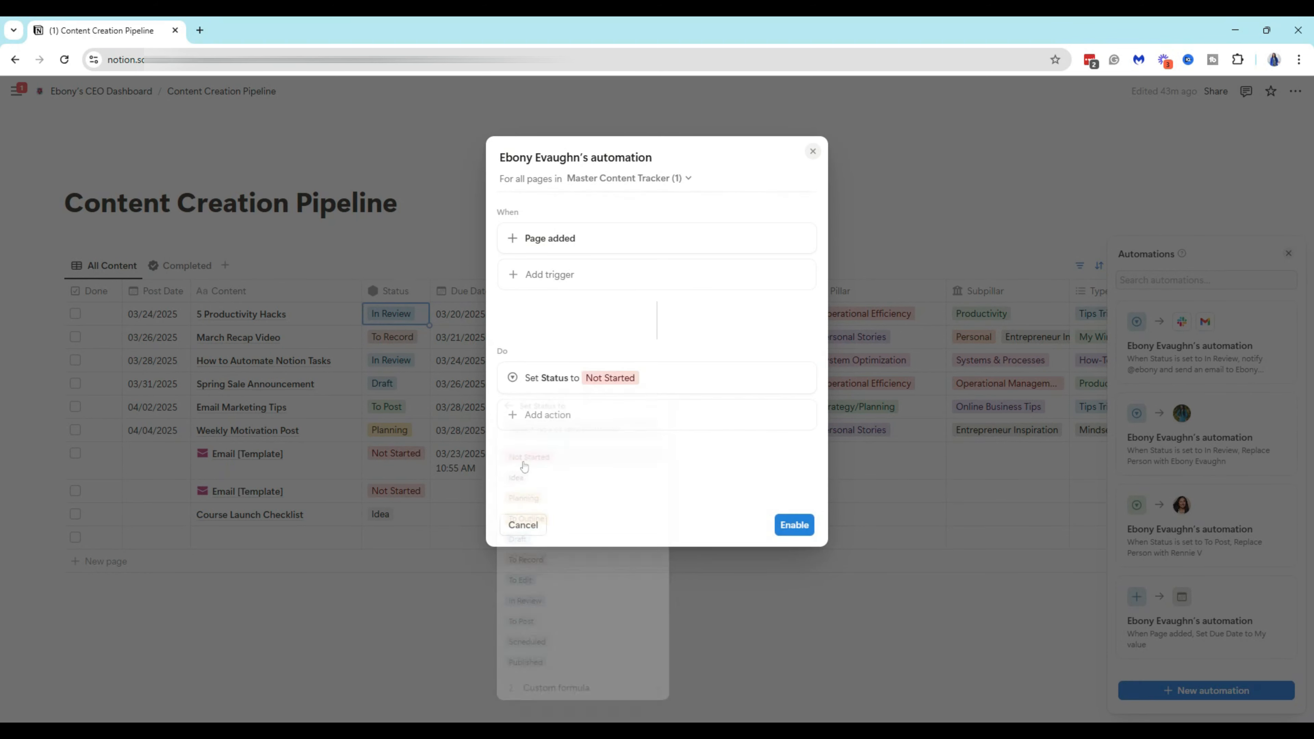
left_click(606, 380)
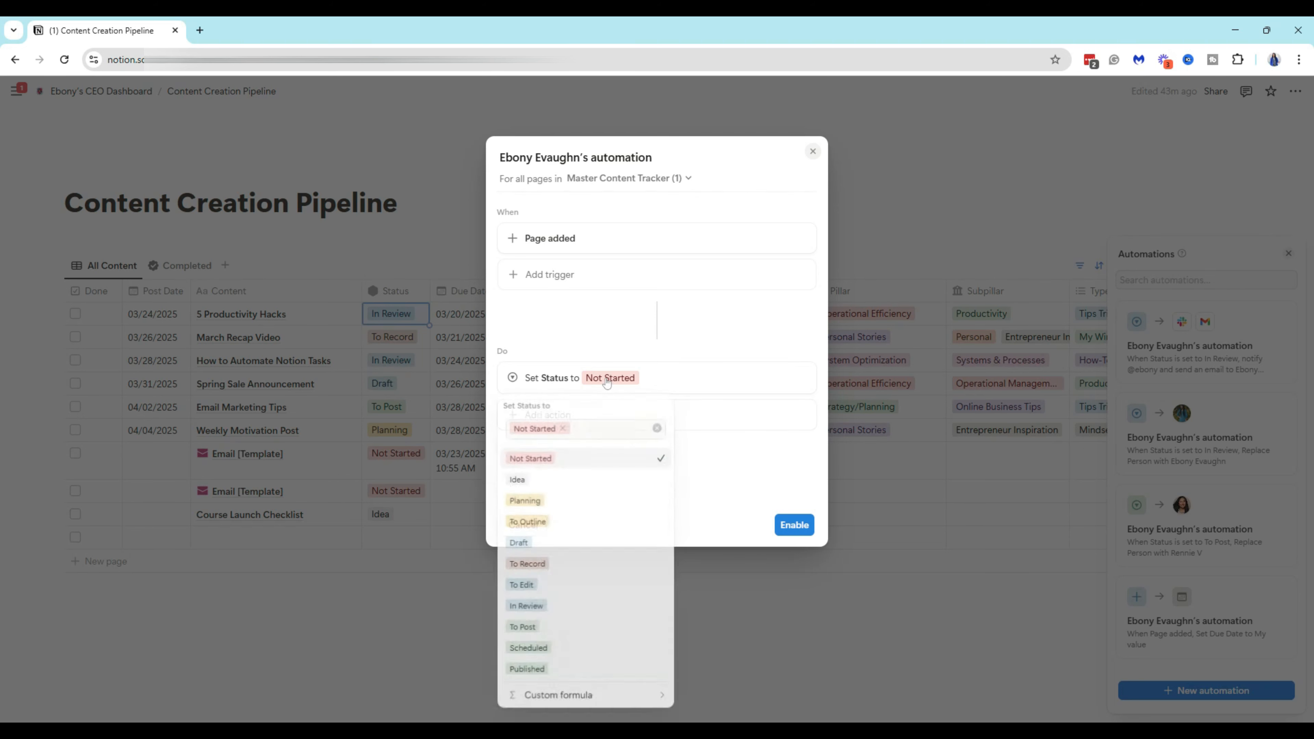
left_click(528, 482)
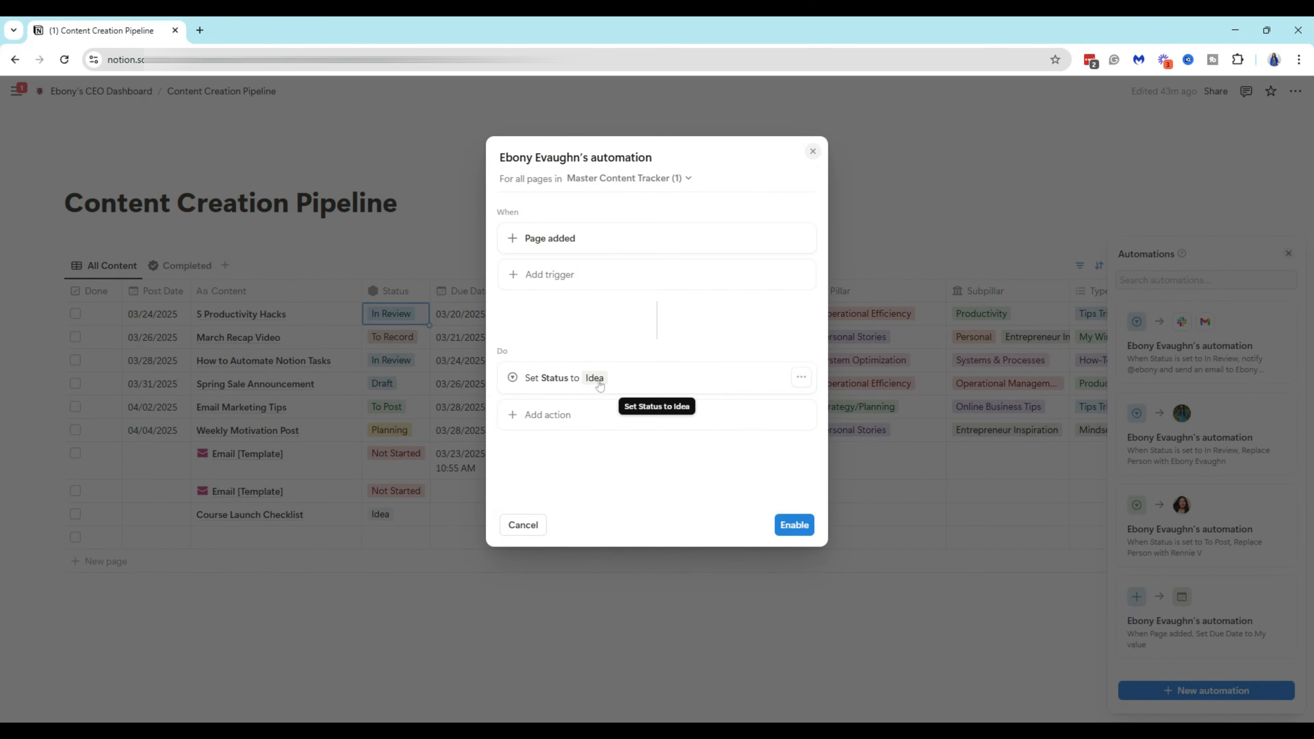
Step: Add an action replacing Person with the team member assigned to Course Launch Checklist, enable the automation, and close the automations list
left_click(543, 420)
left_click(576, 480)
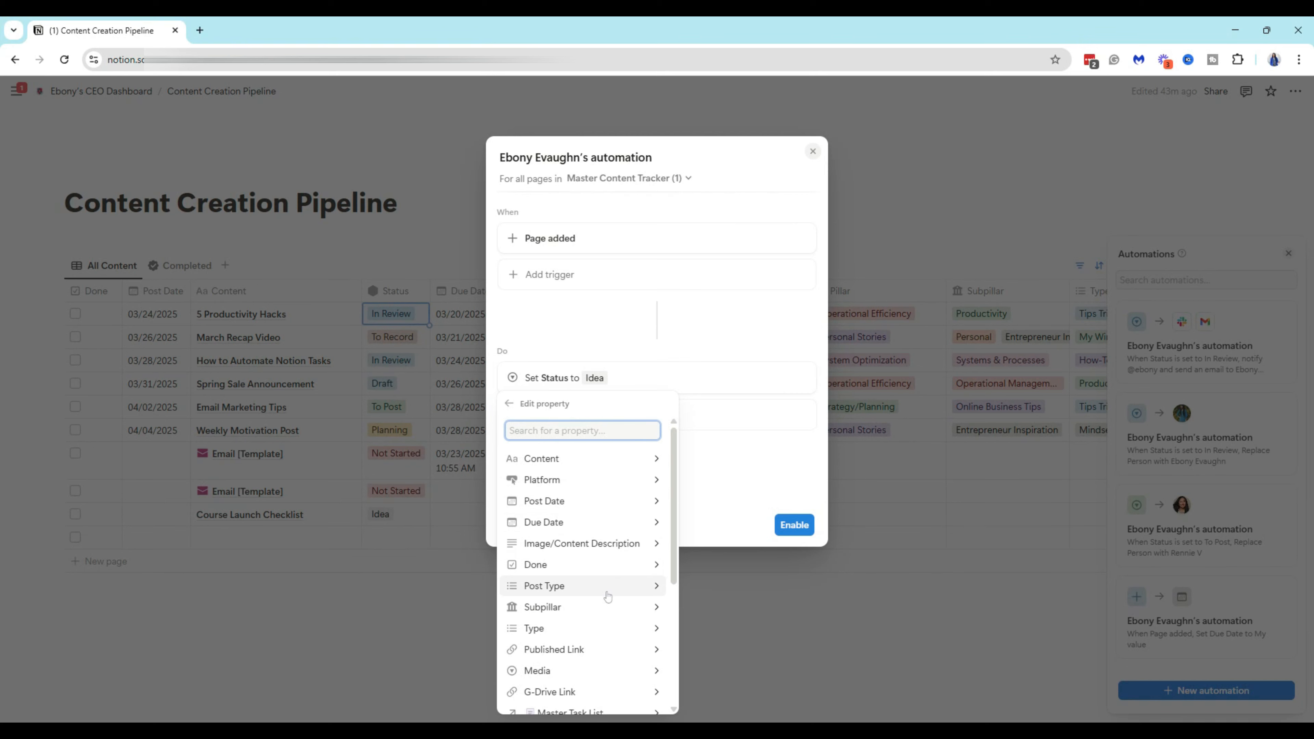
scroll(608, 596, "down", 5)
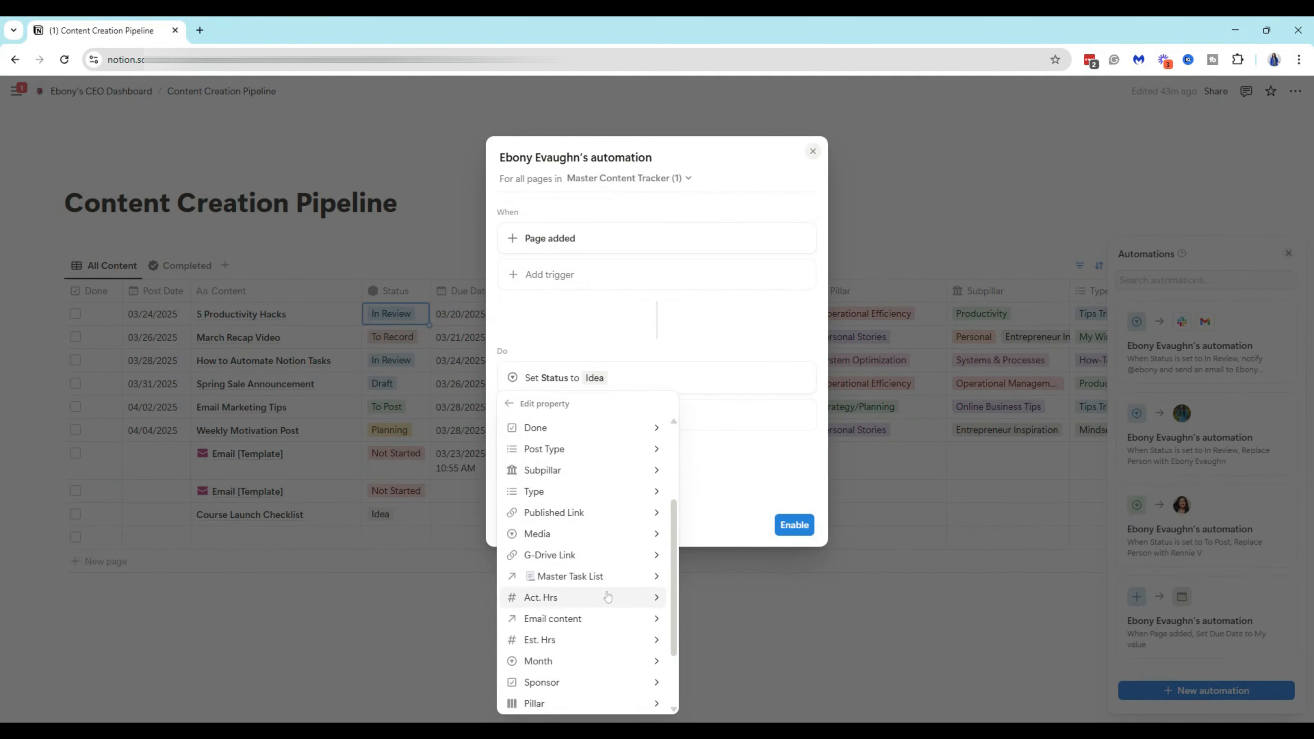
scroll(607, 596, "up", 3)
scroll(606, 596, "down", 6)
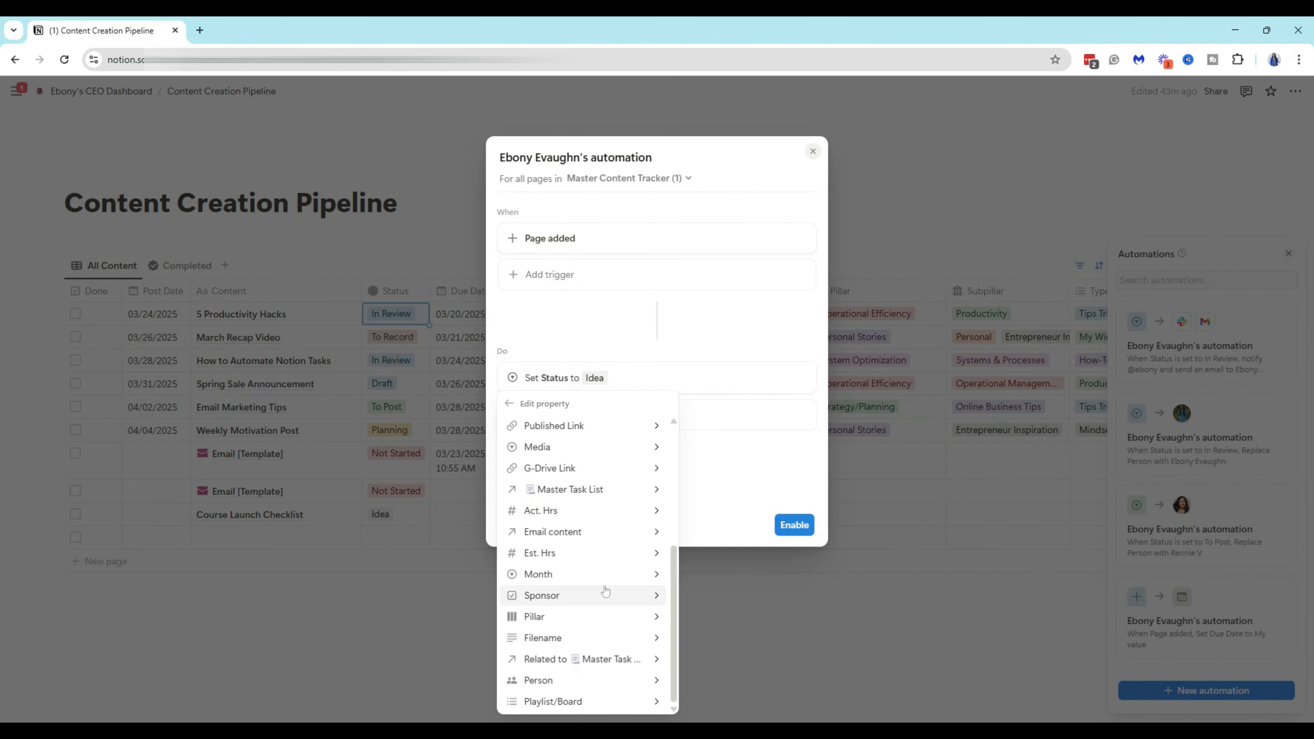
left_click(647, 681)
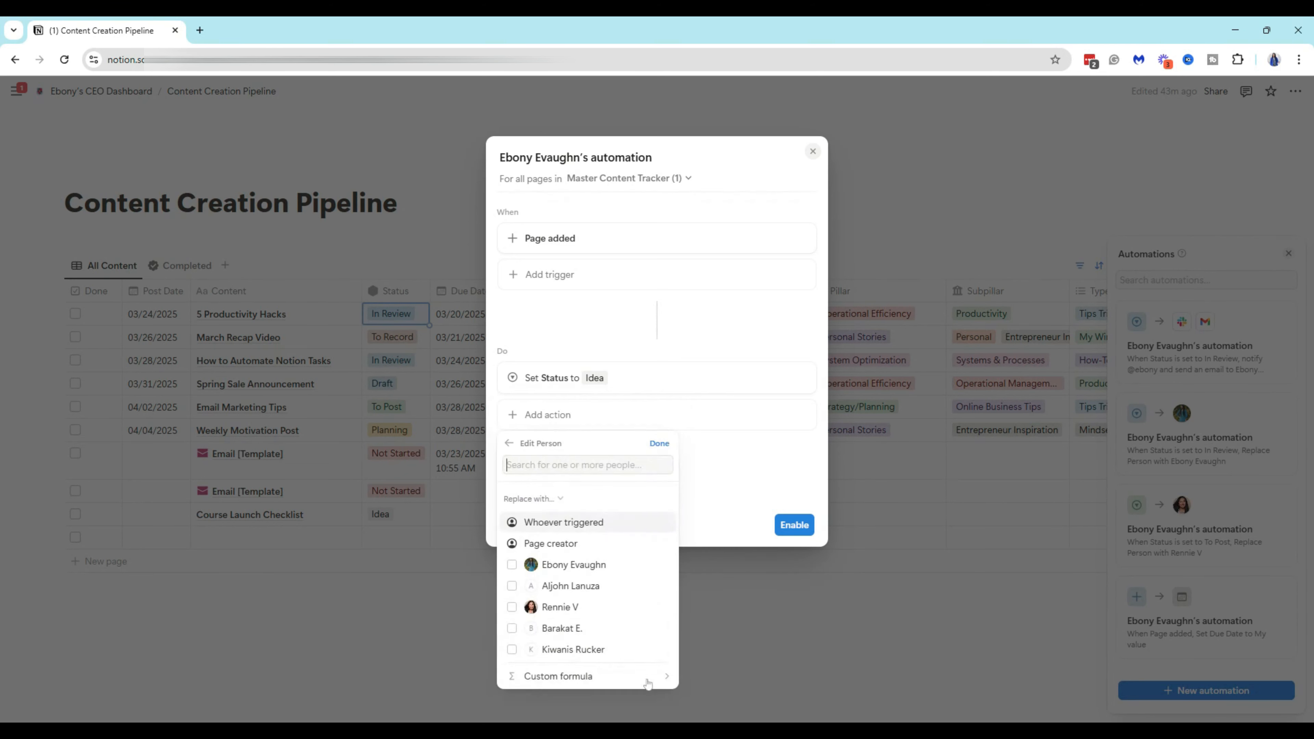
left_click(562, 614)
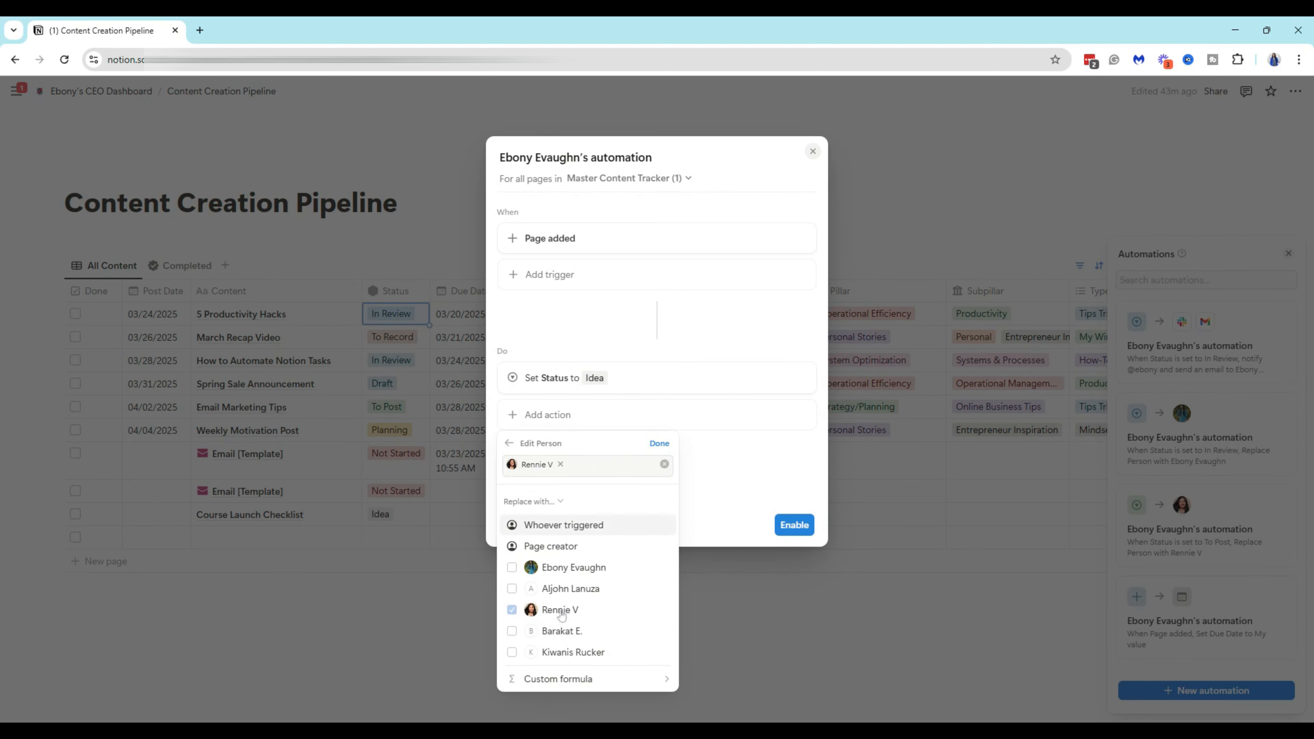
left_click(659, 444)
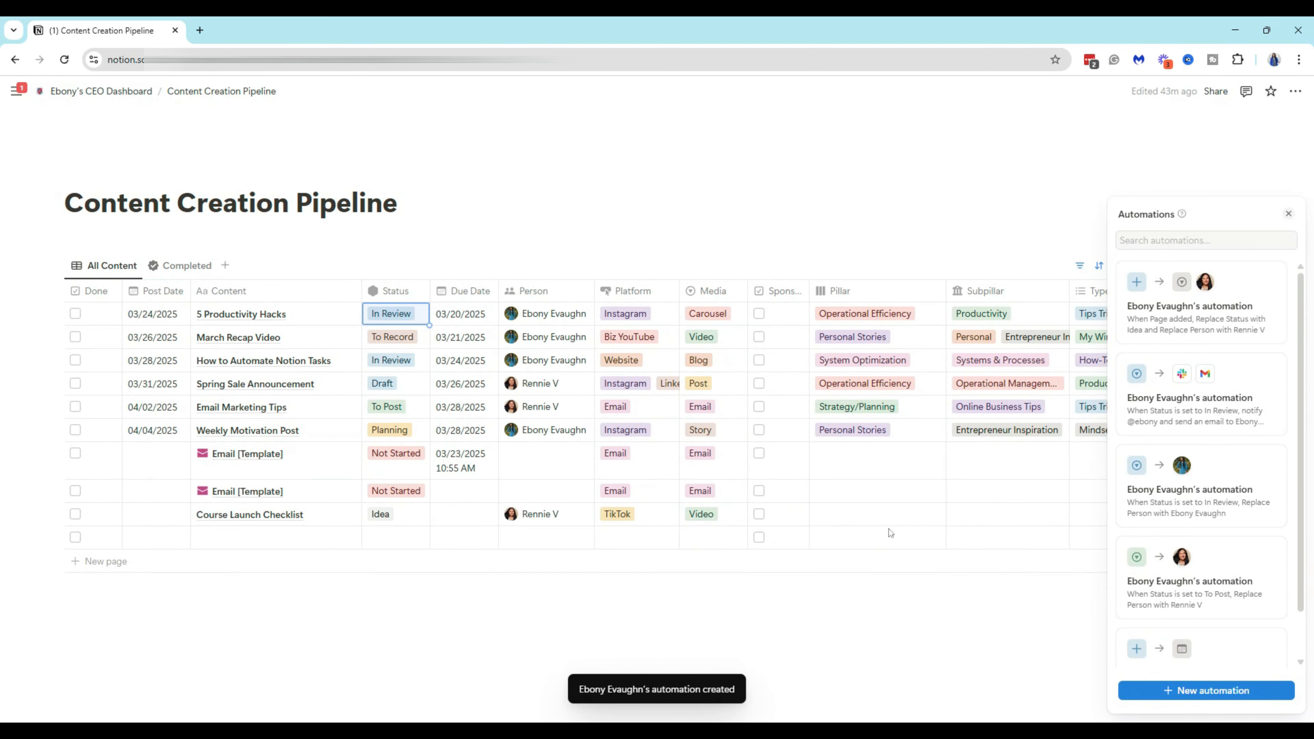
left_click(1288, 214)
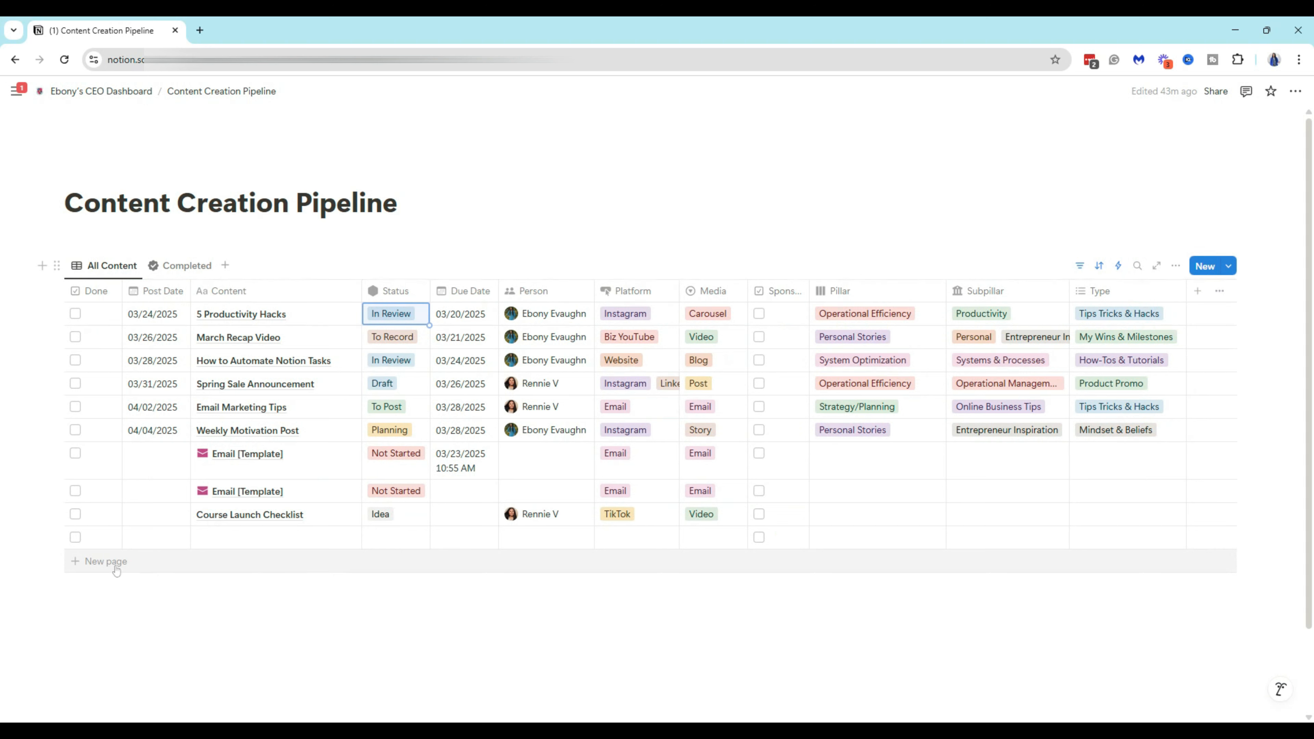
Step: Add a new page titled "Test Post" to the All Content table to test the Page added automation
left_click(115, 567)
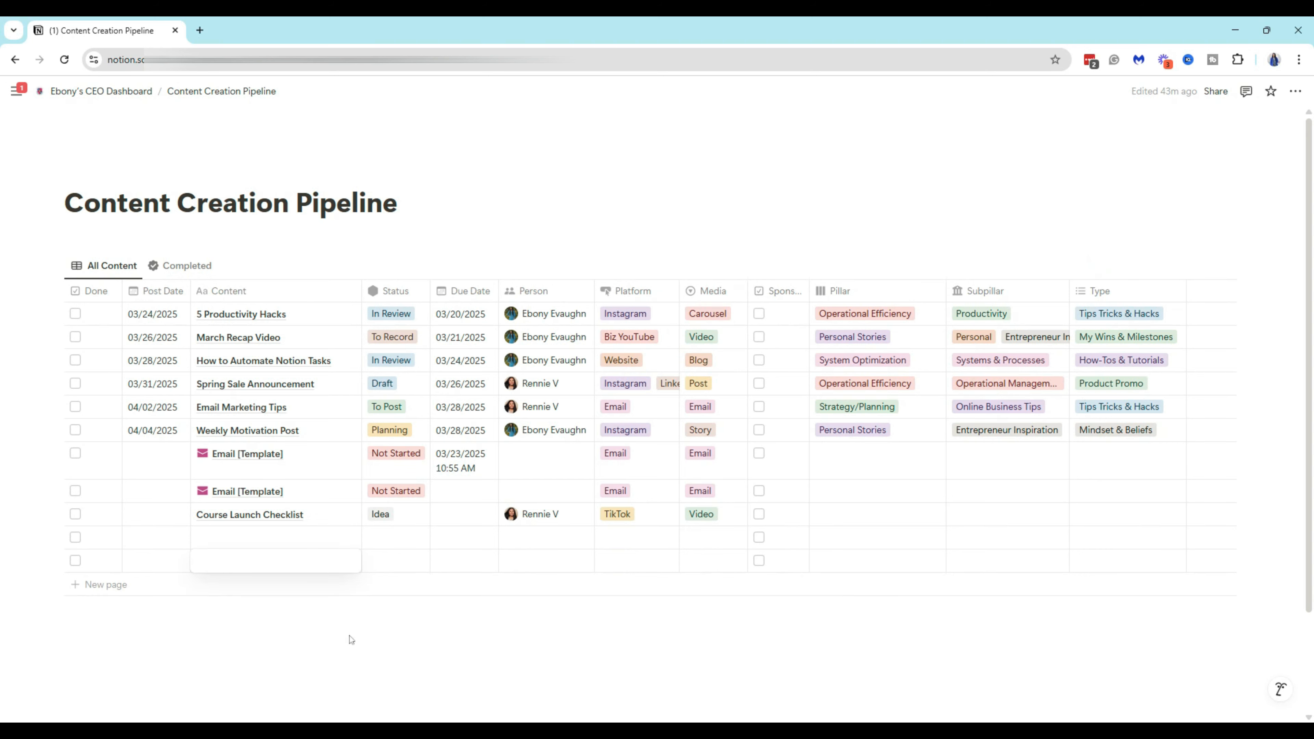
type("e")
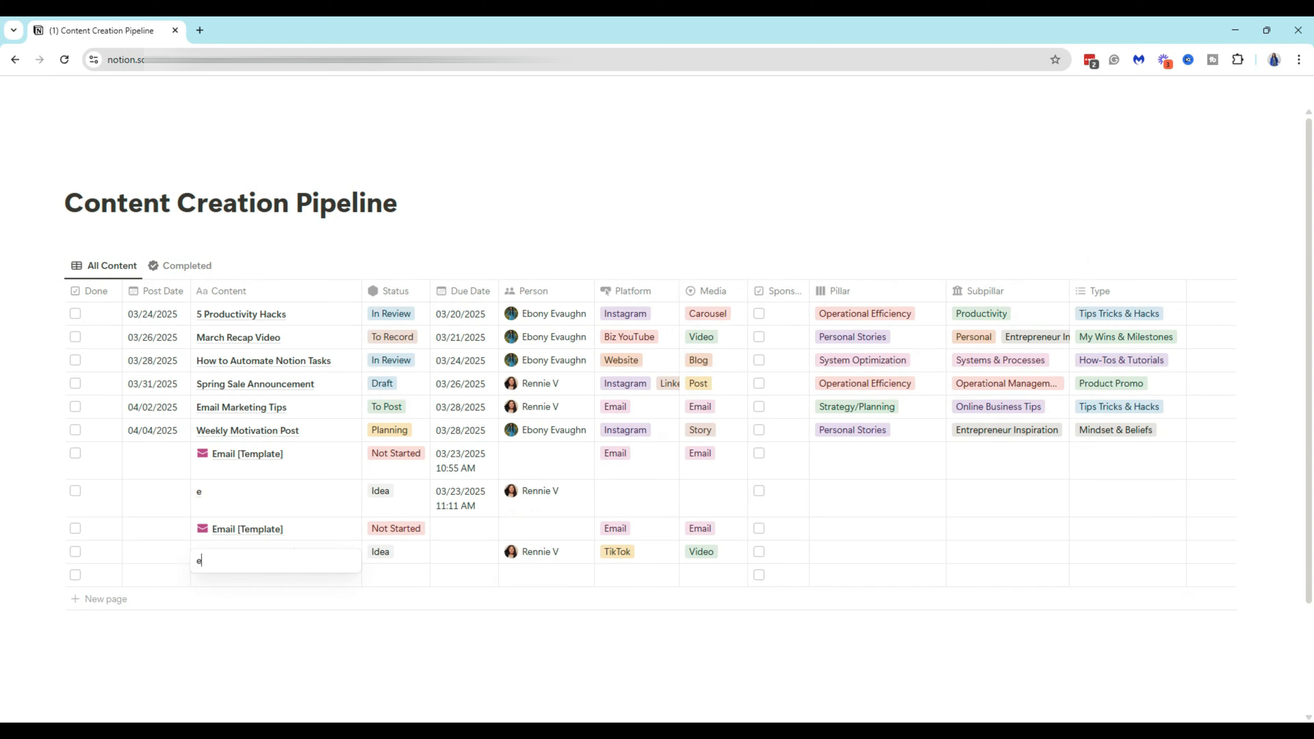
type("sest Post")
key("Escape")
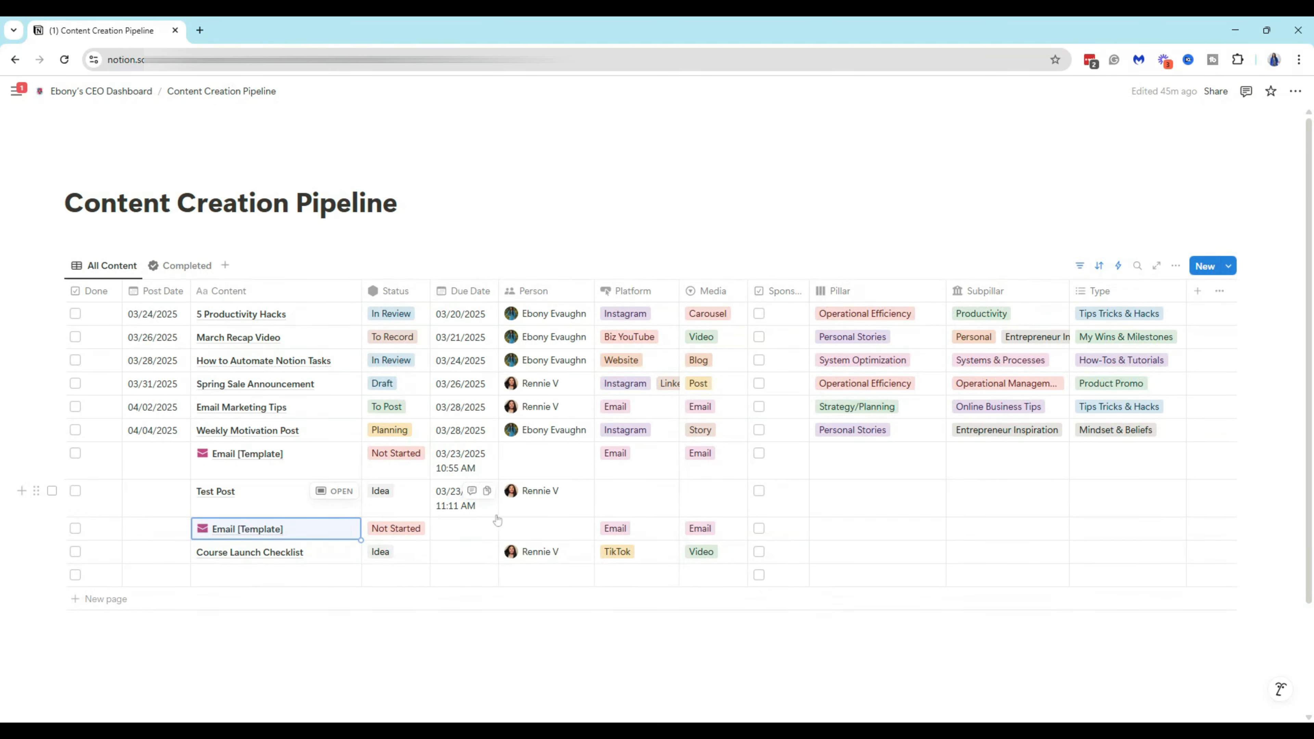
mouse_move(447, 637)
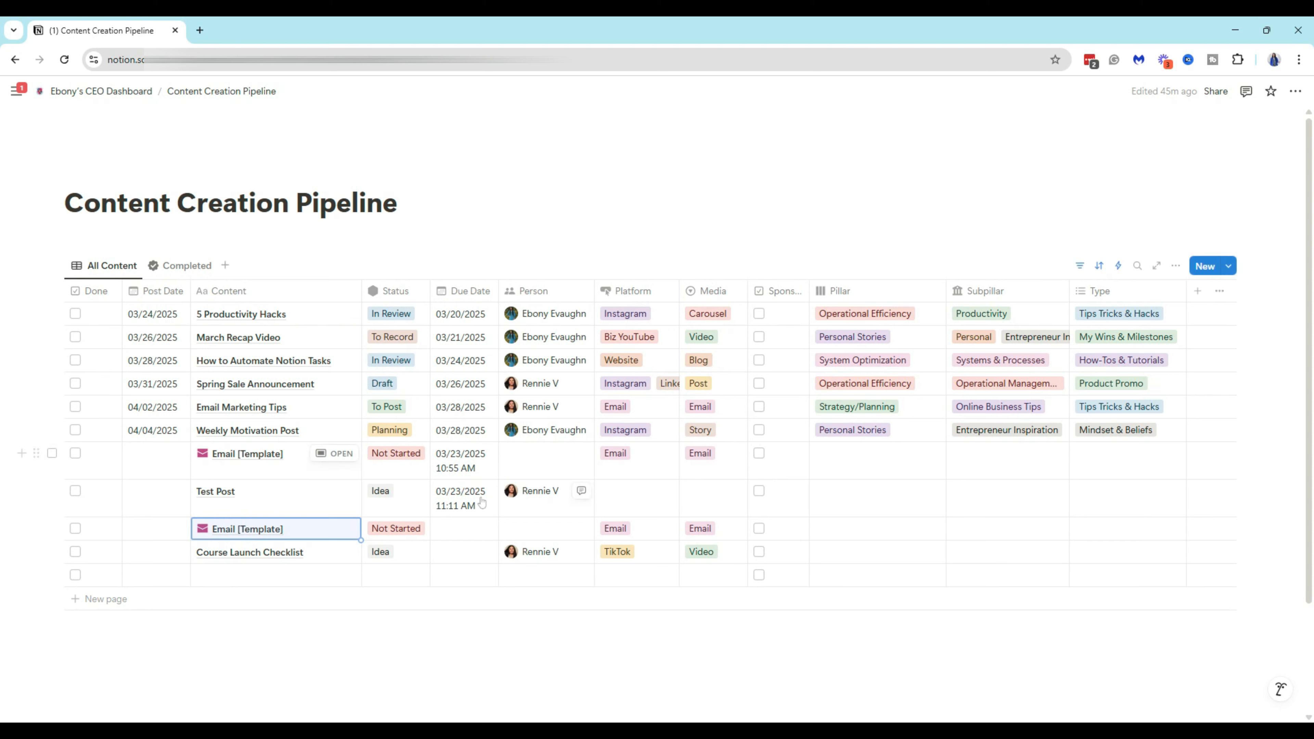
Step: Create a page from New YouTube Video Template and close it to return to the table
left_click(1226, 267)
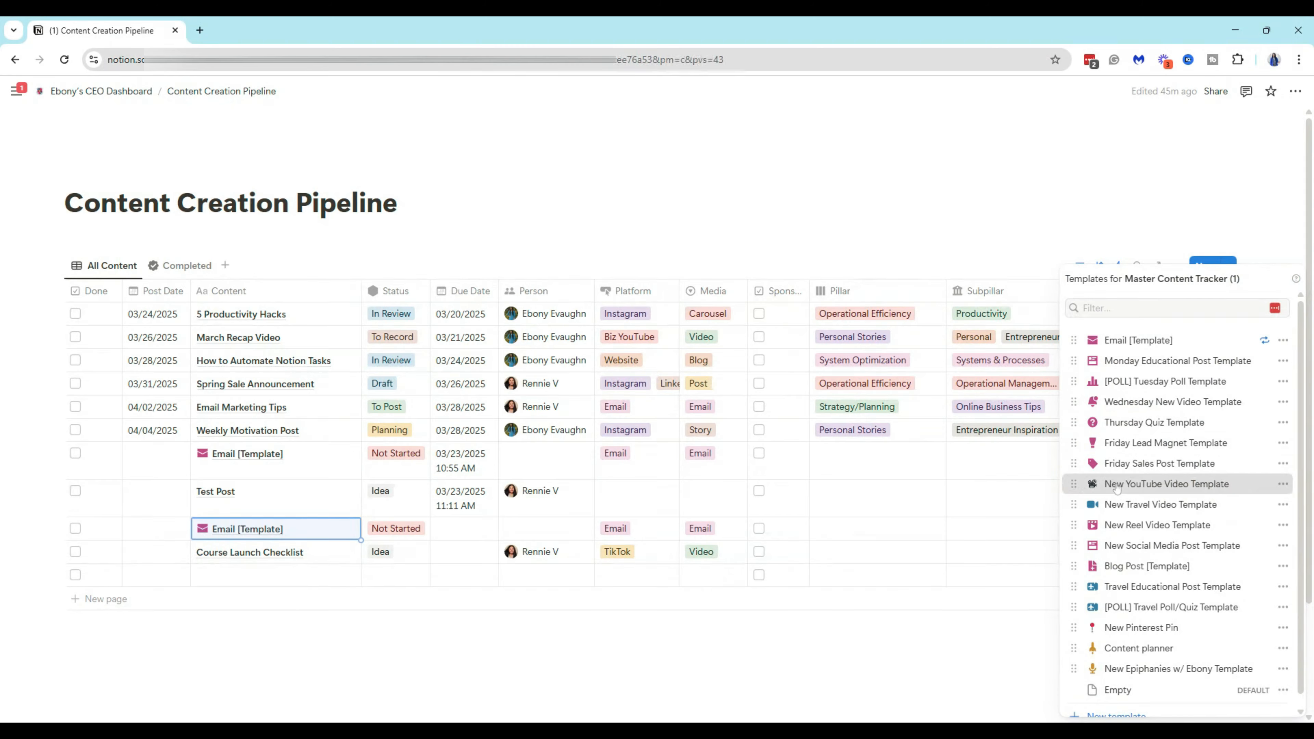
left_click(1166, 484)
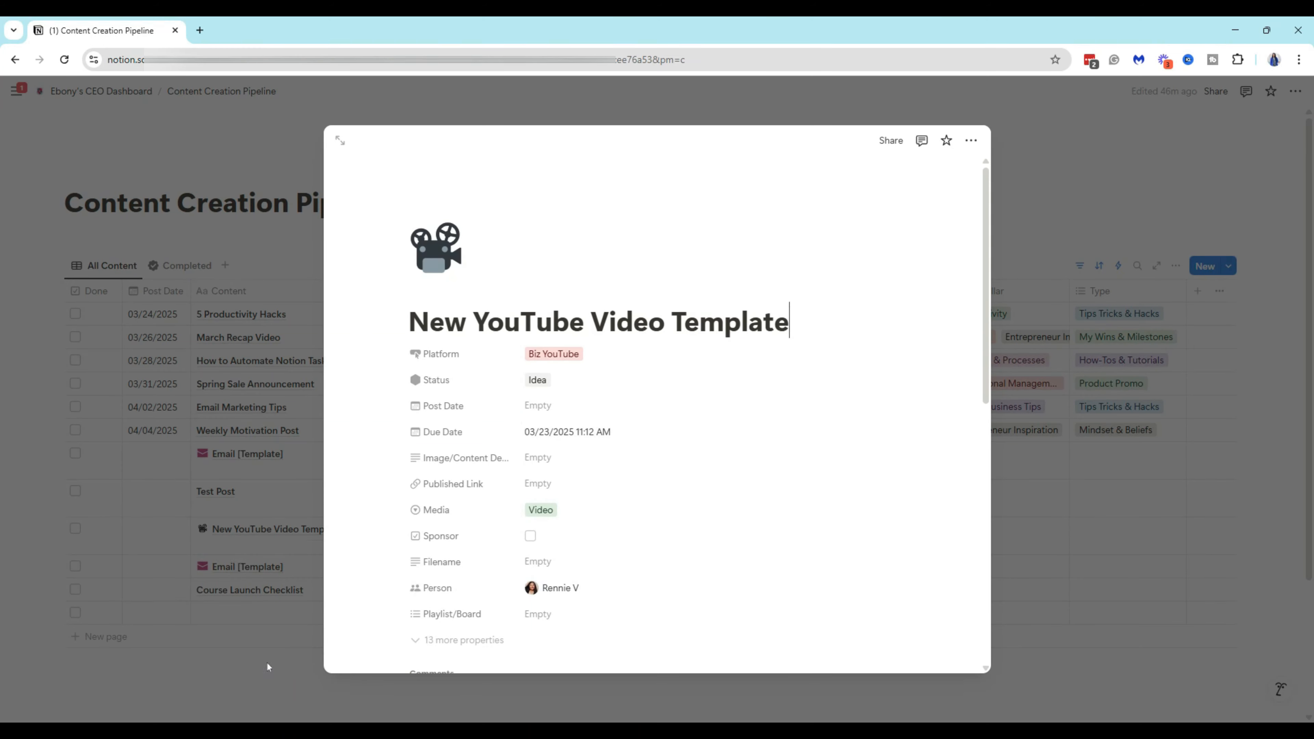
left_click(264, 674)
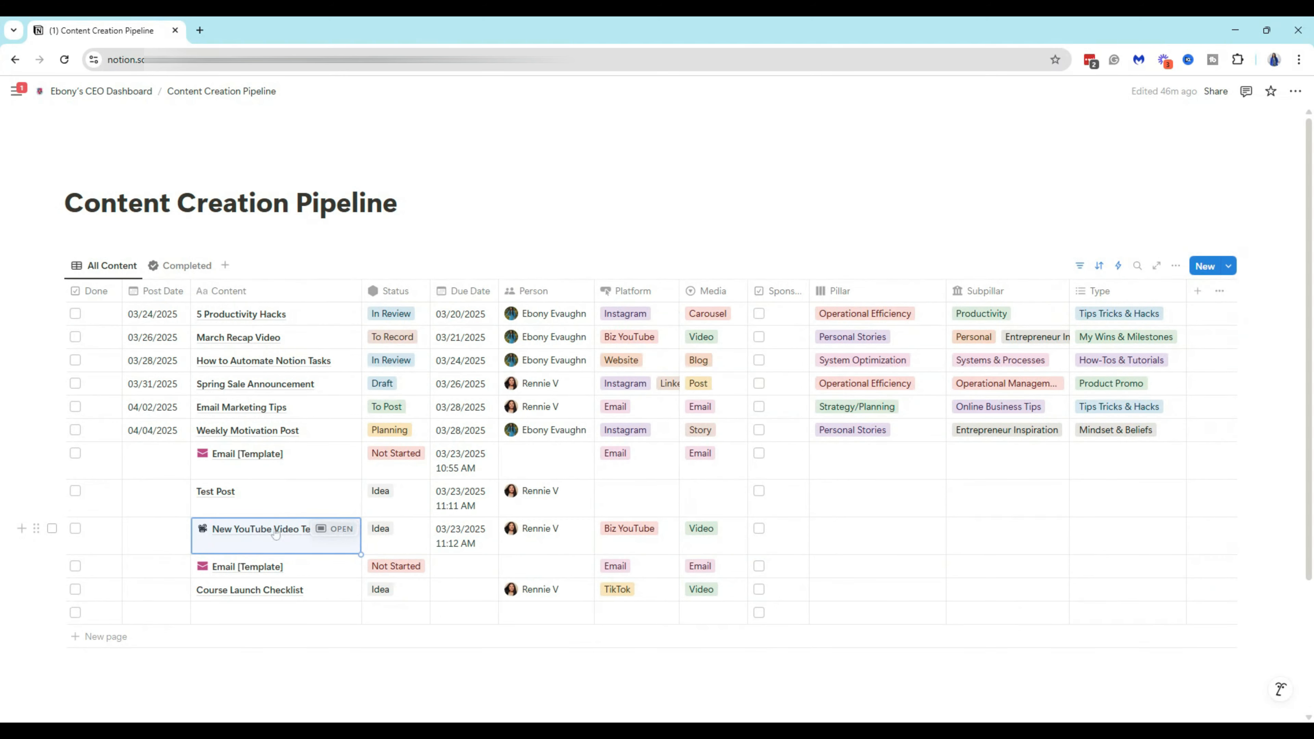
Step: Open the new YouTube video page, examine its properties and prebuilt content sections, and close it
left_click(336, 529)
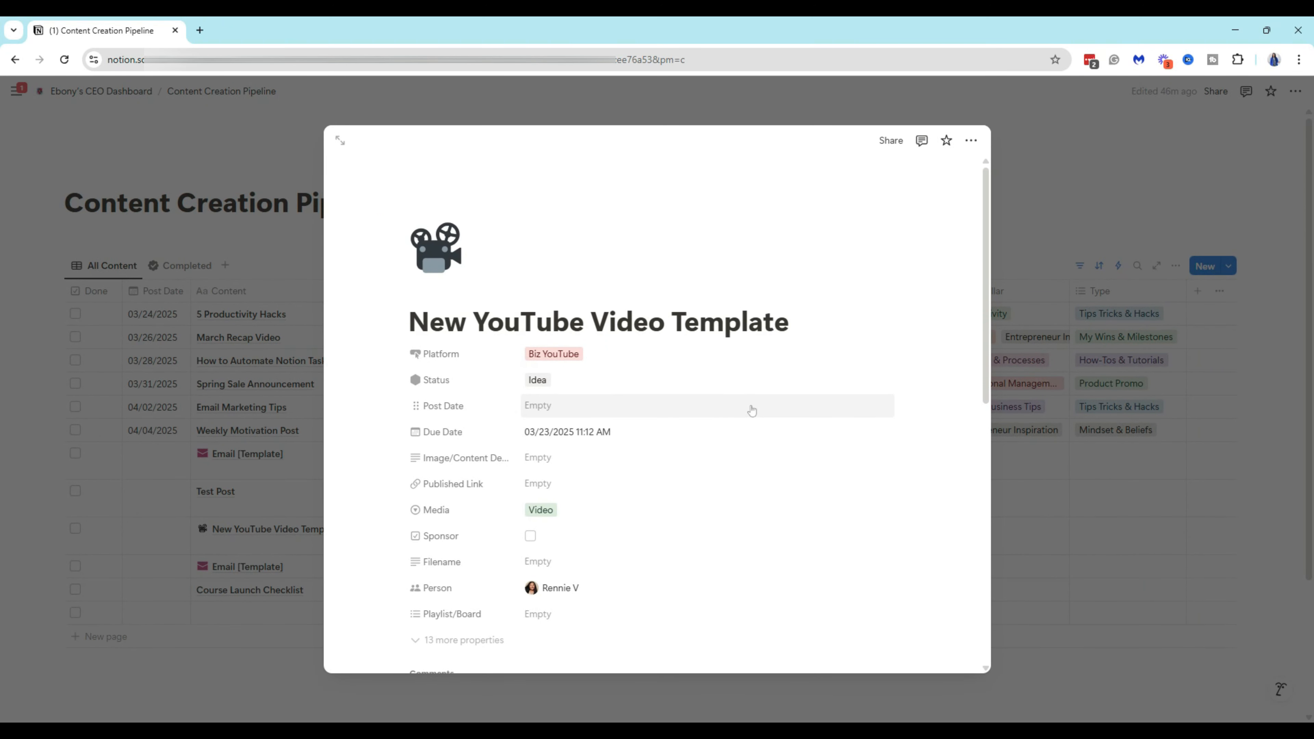
scroll(752, 410, "down", 1)
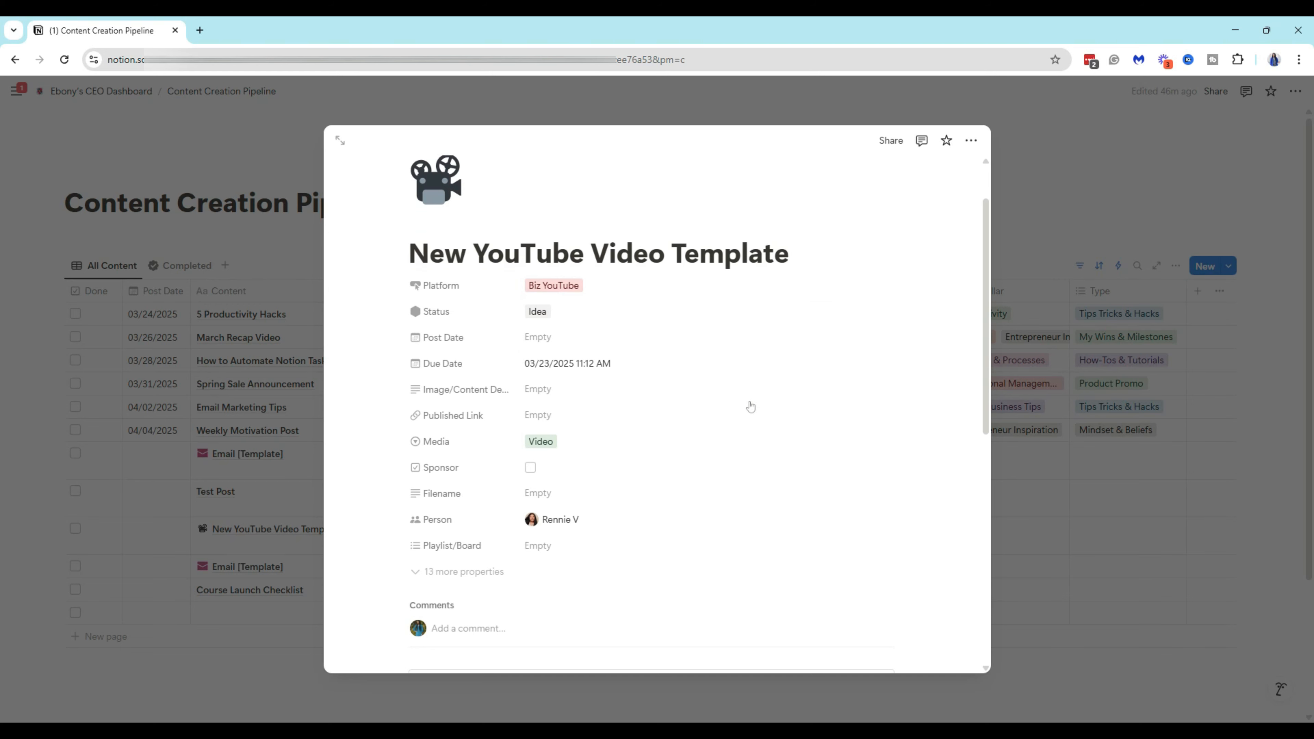
scroll(625, 372, "down", 5)
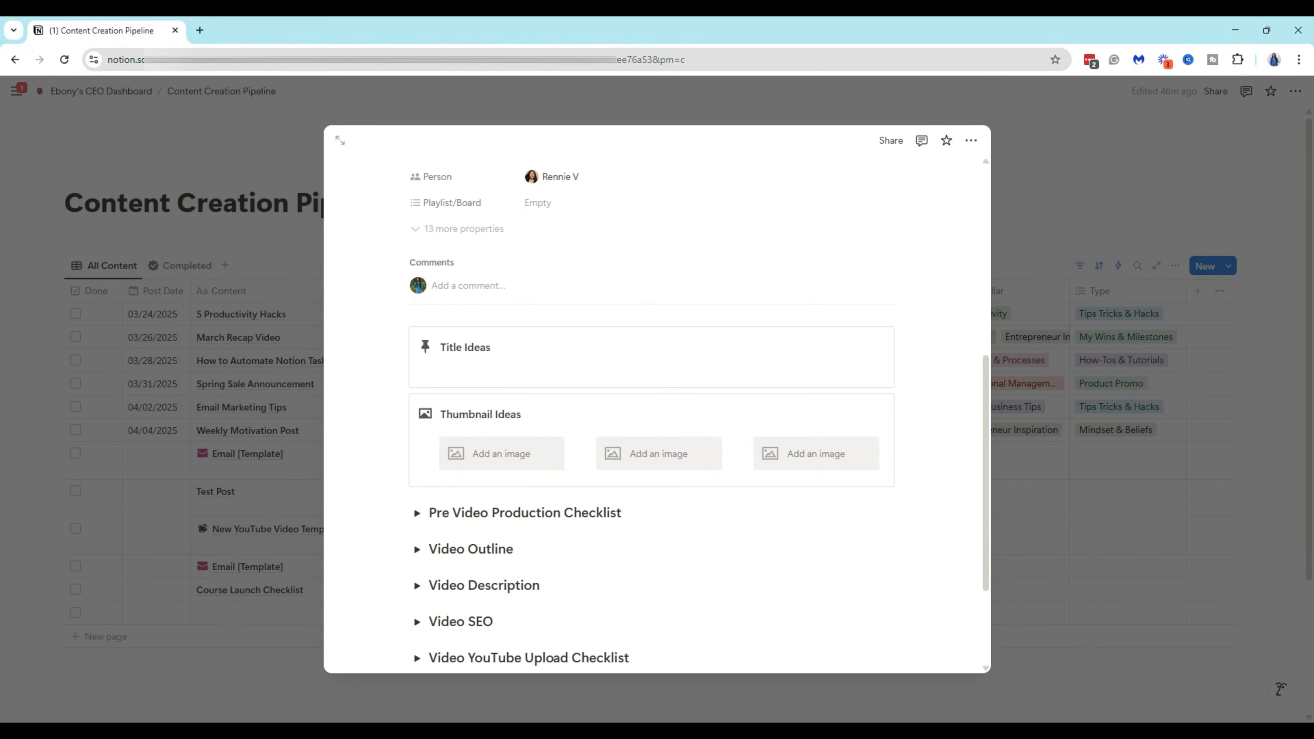
scroll(616, 367, "down", 2)
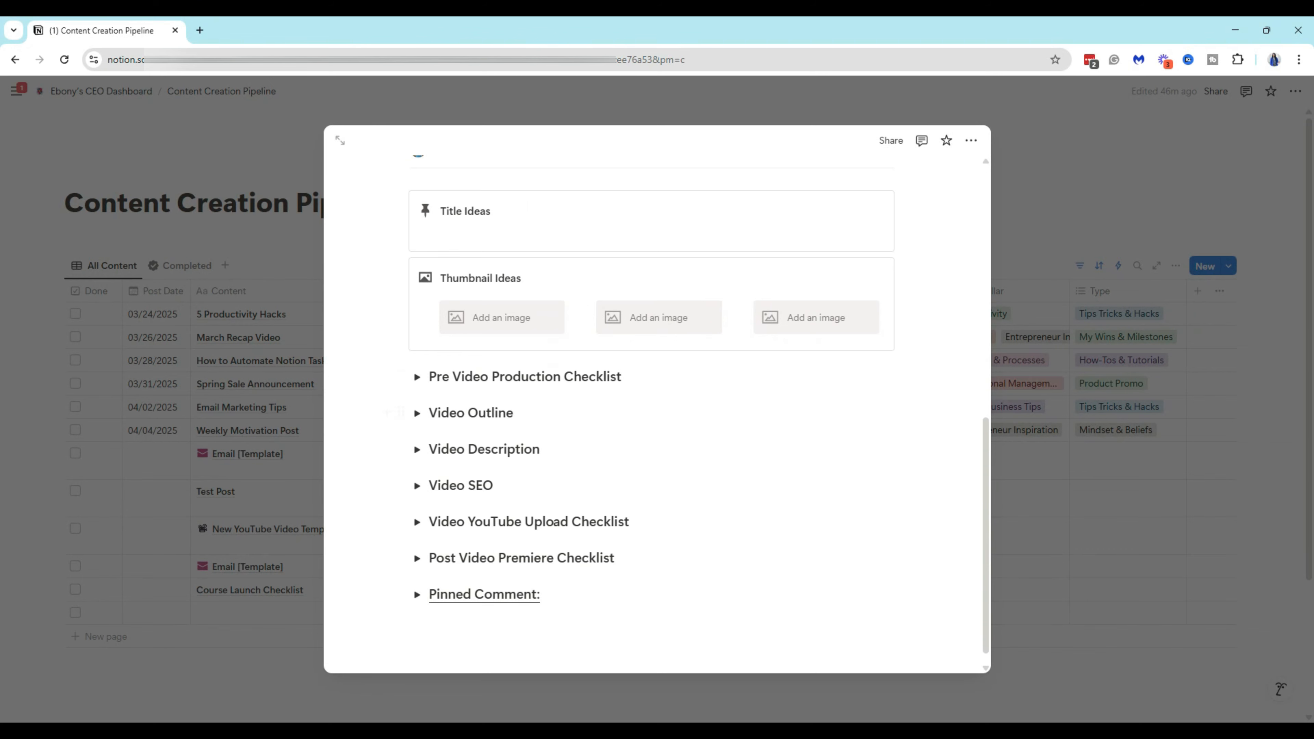
scroll(637, 435, "down", 1)
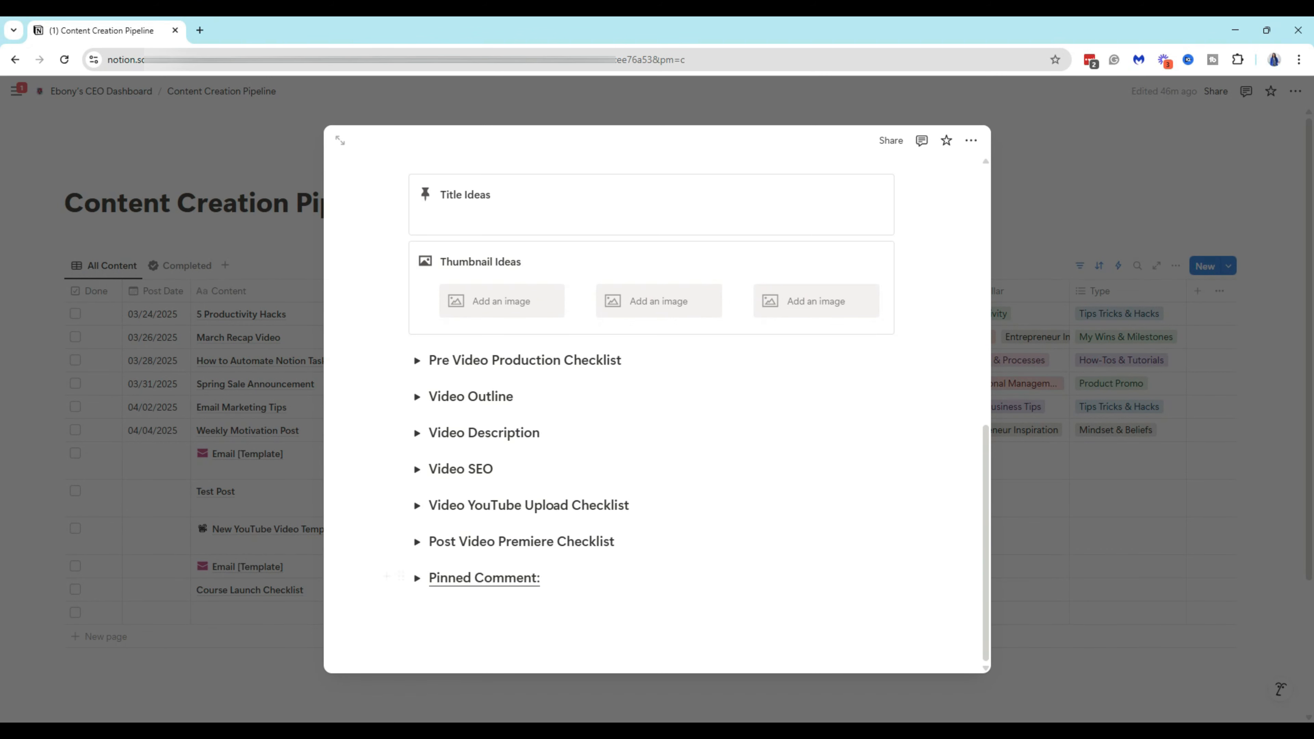
scroll(743, 240, "up", 8)
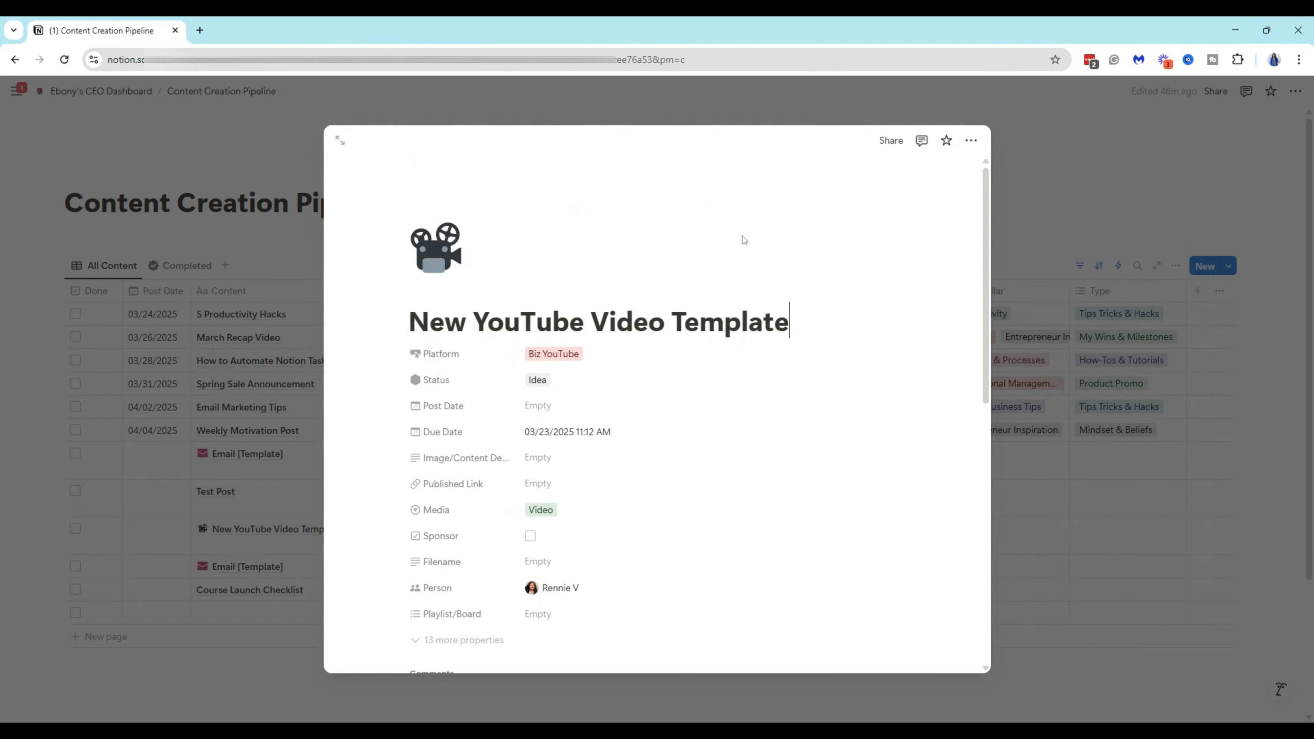
left_click(1047, 681)
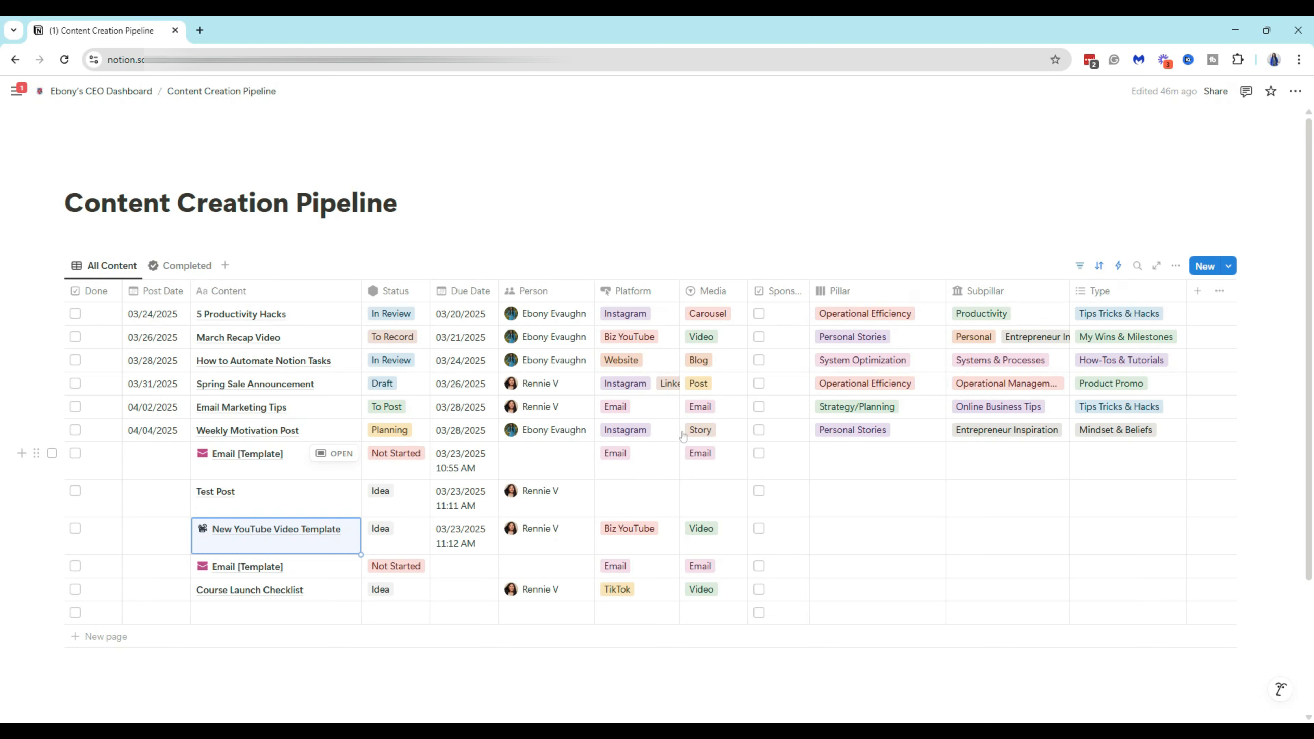
Step: Open the Status property's settings, examine its list of status options, and close them
left_click(385, 293)
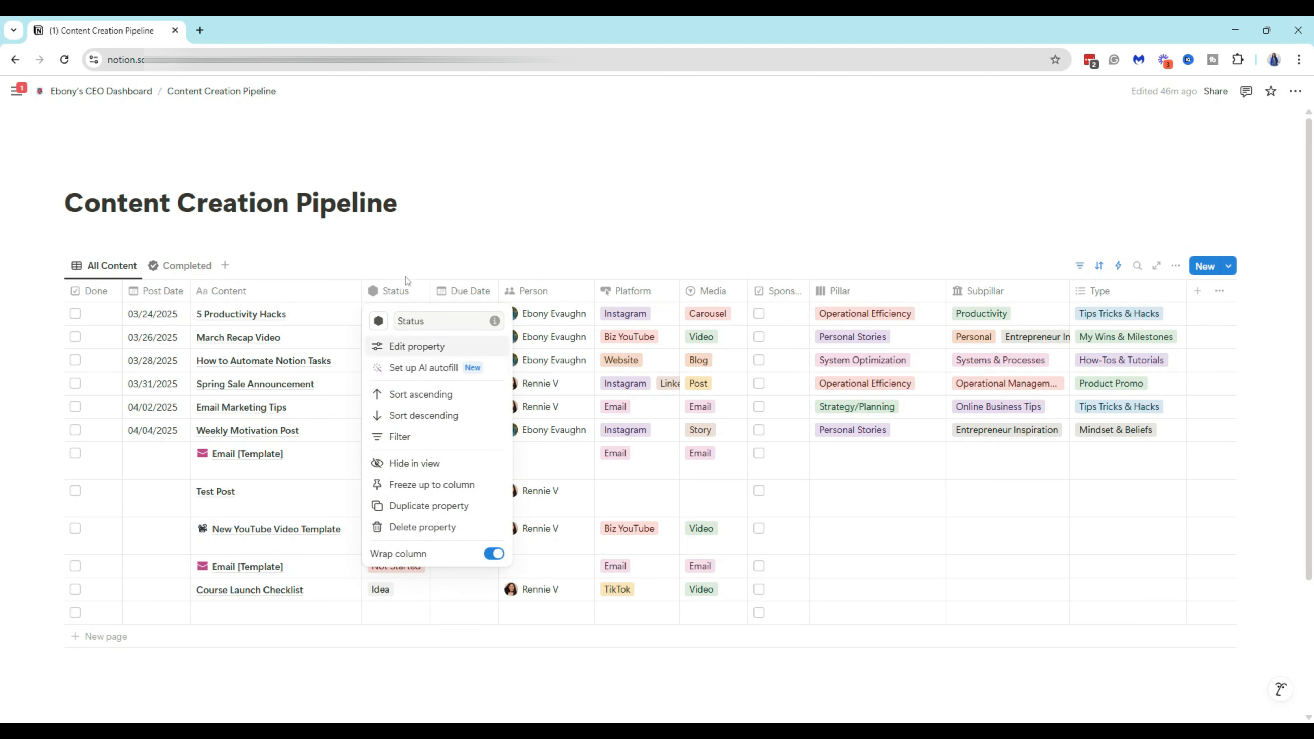
left_click(417, 346)
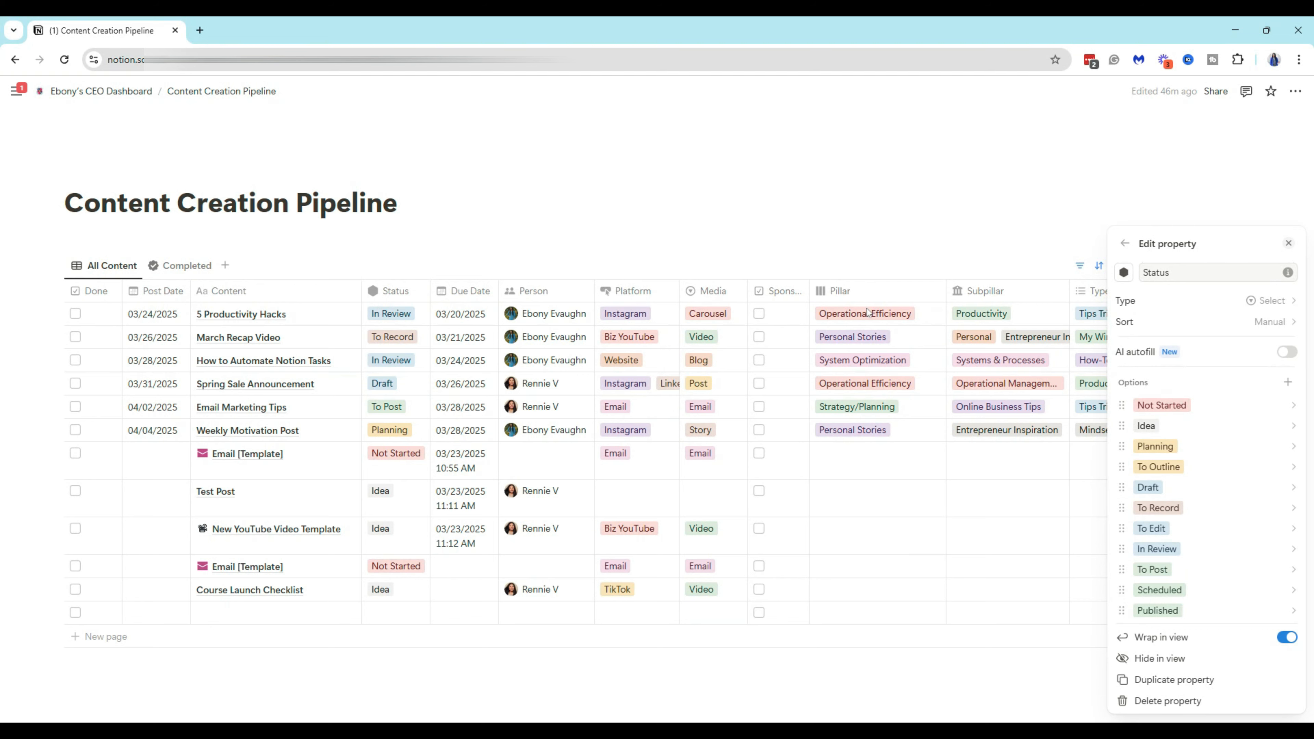
mouse_move(62, 375)
left_click(993, 226)
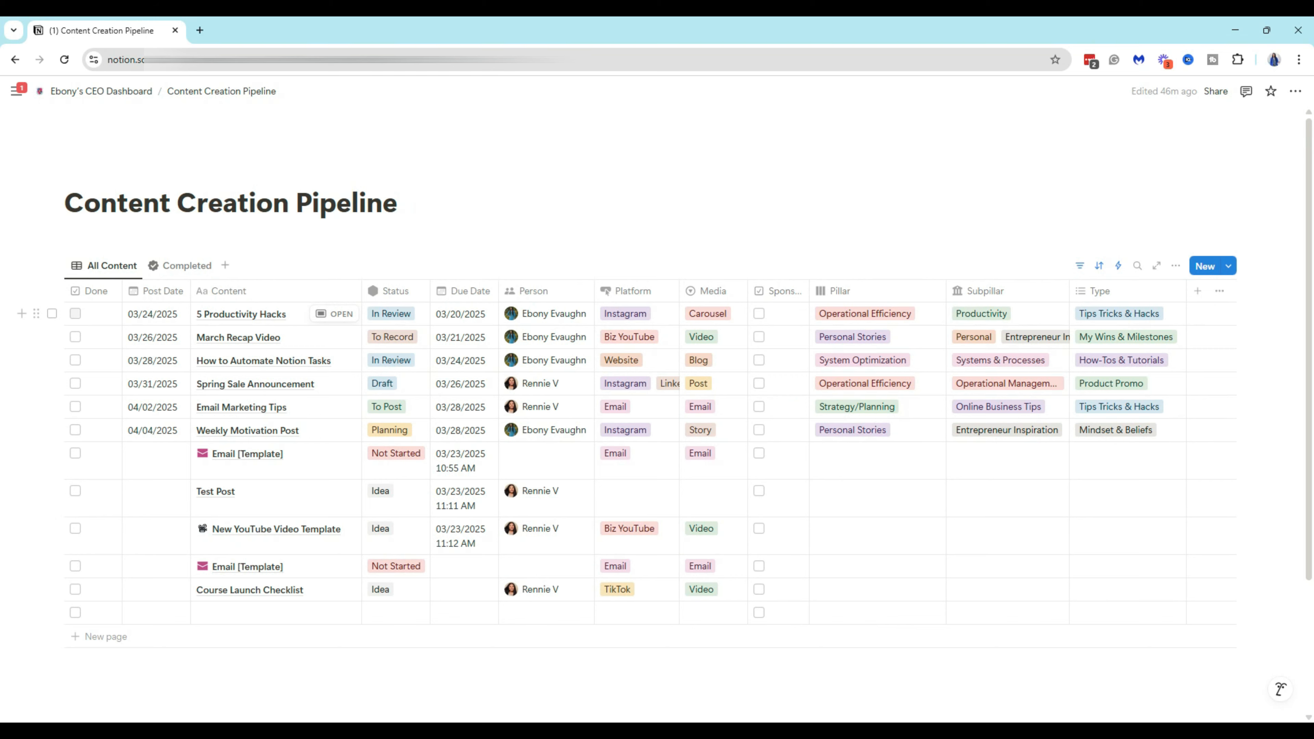
Step: Mark the 5 Productivity Hacks entry as done and undo that change
left_click(75, 314)
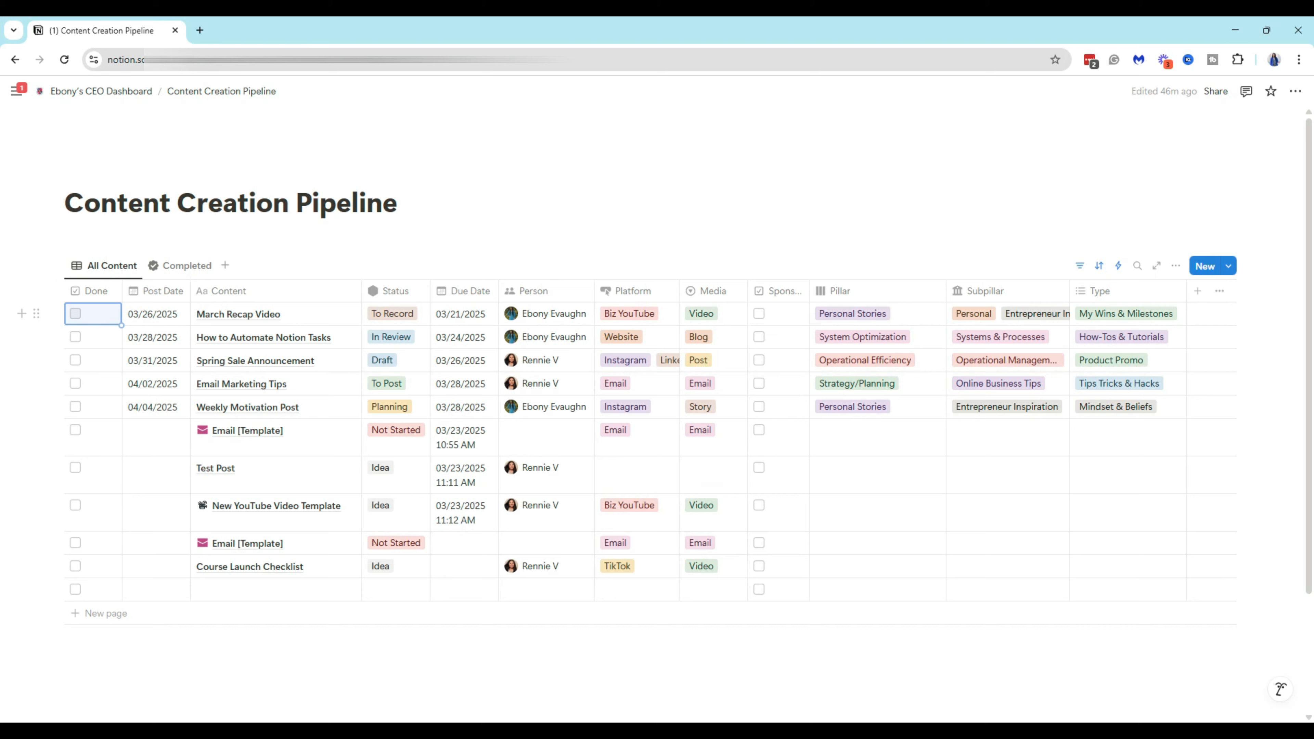
key("ctrl+z")
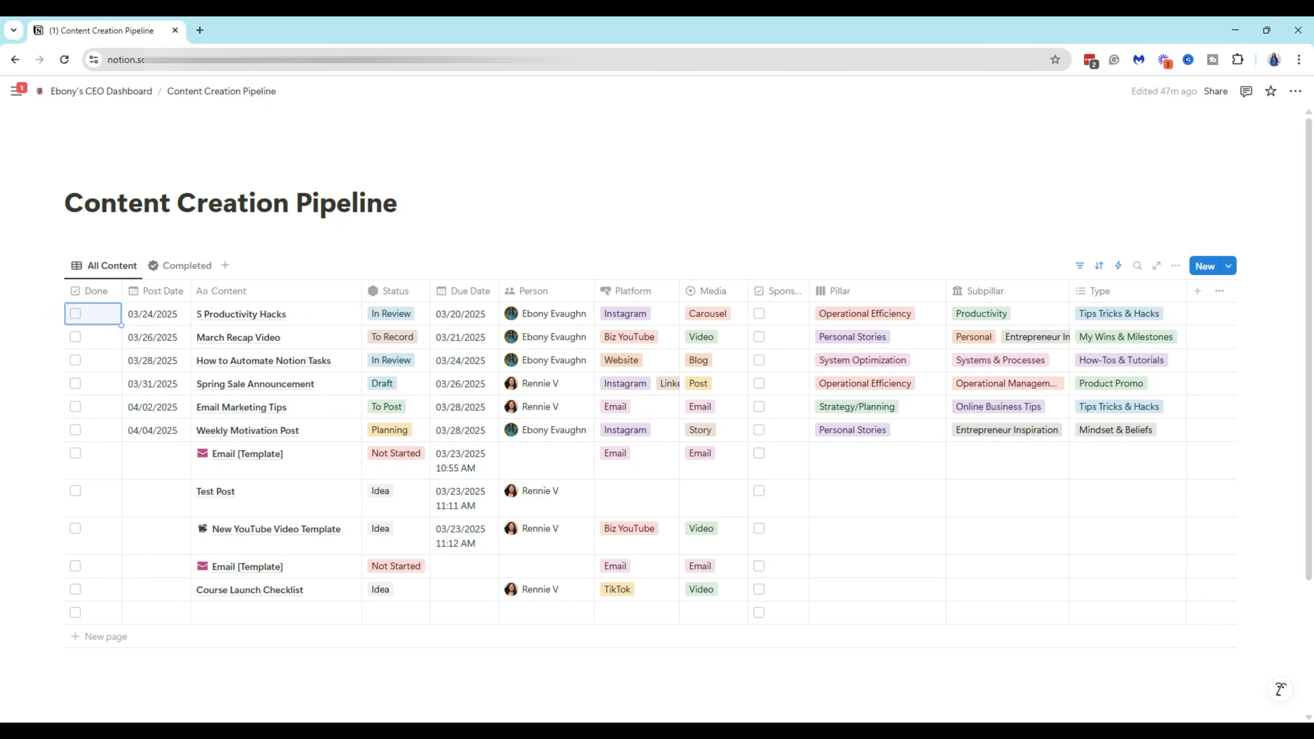
Step: Create a new database automation triggered when Status is set to Scheduled or Published
left_click(1119, 267)
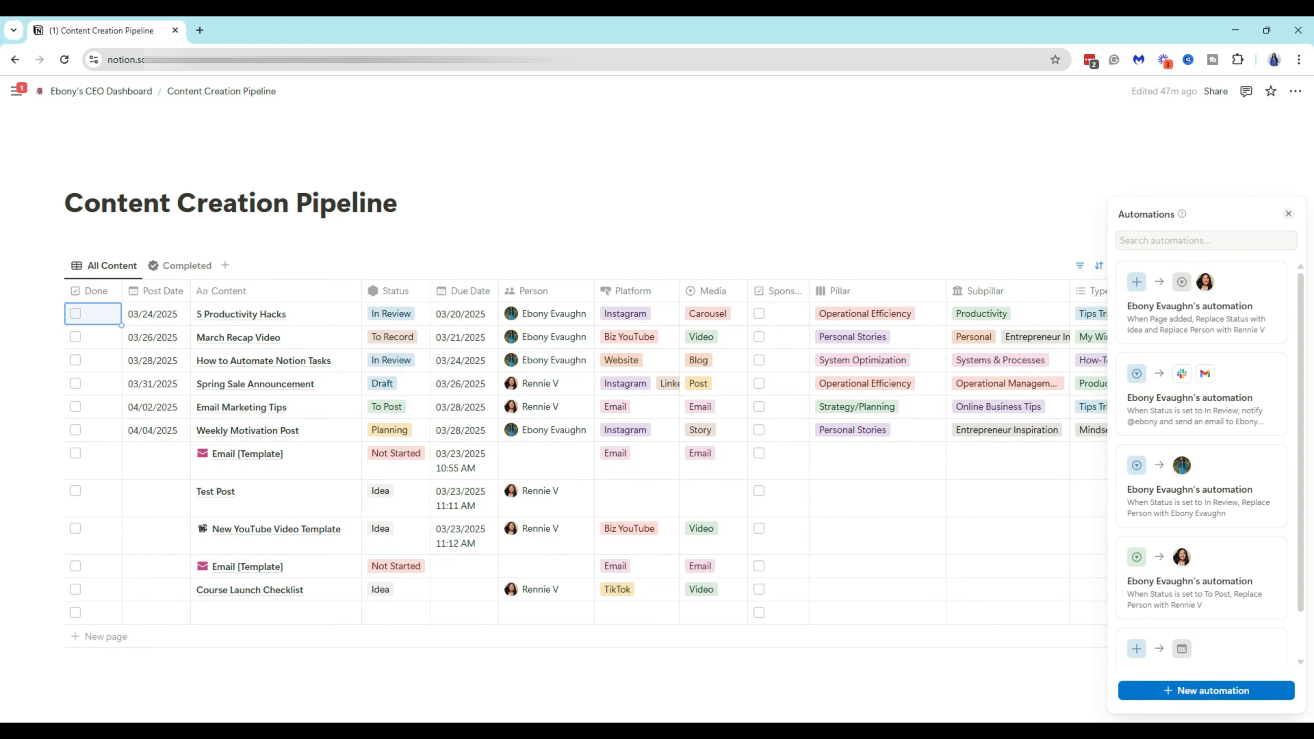
left_click(1183, 696)
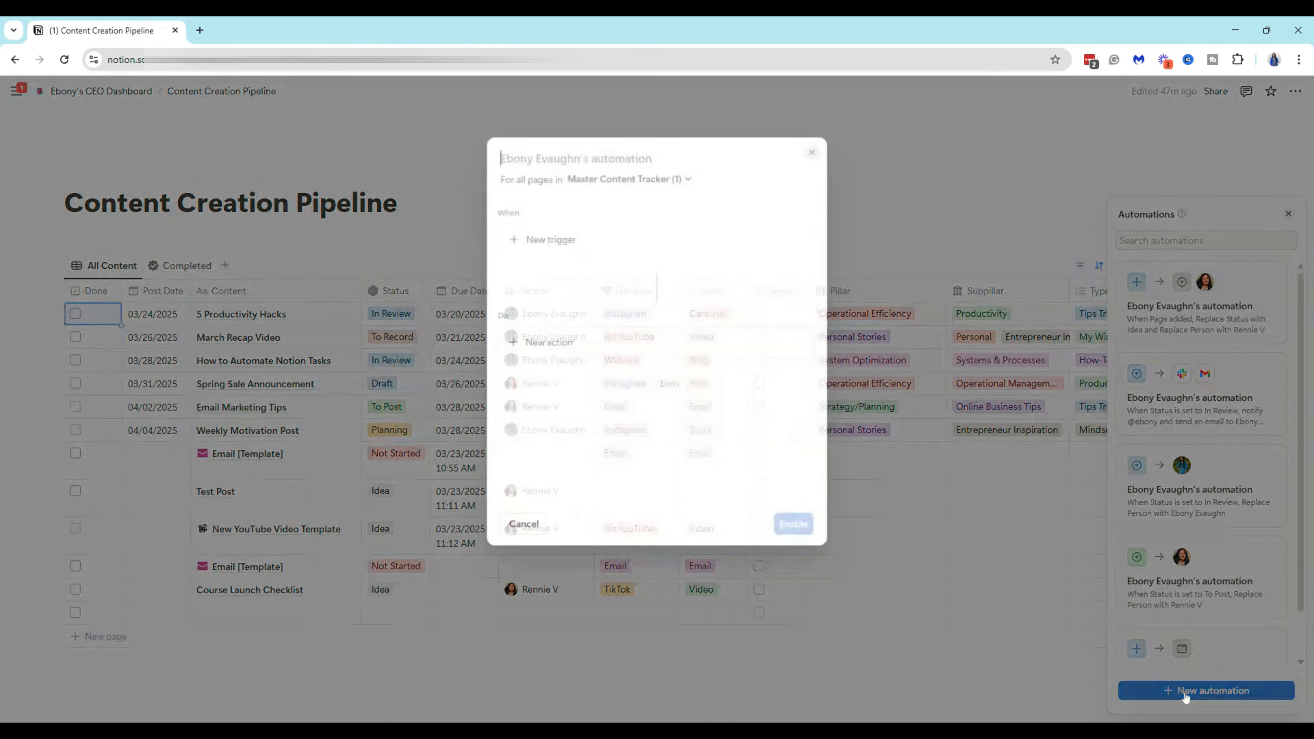
left_click(543, 239)
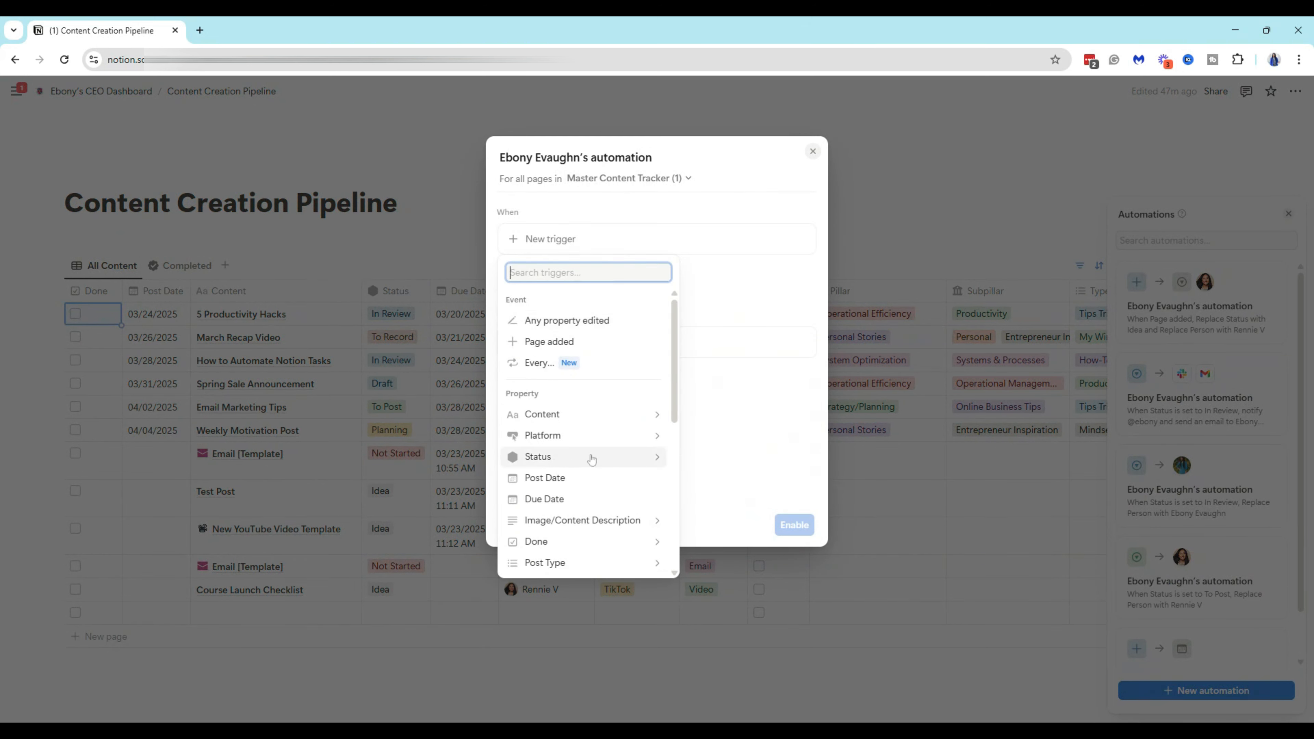
left_click(623, 457)
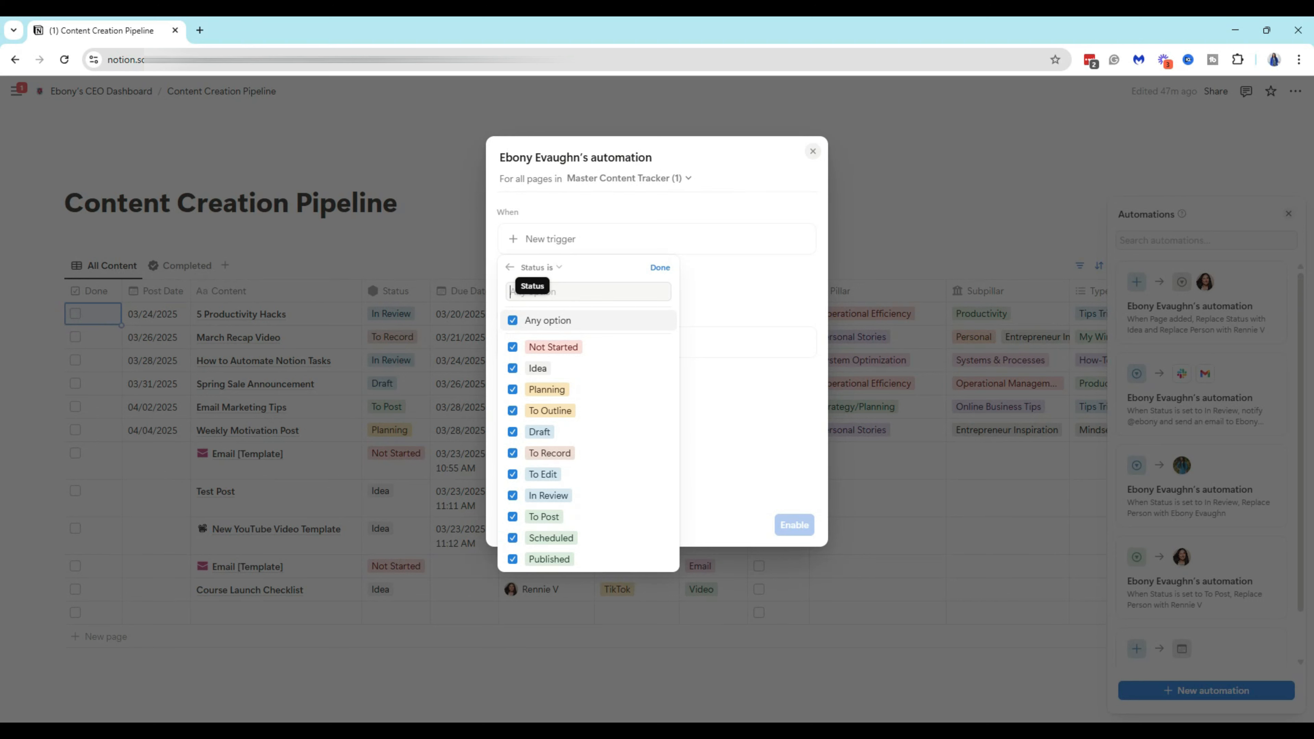
left_click(512, 320)
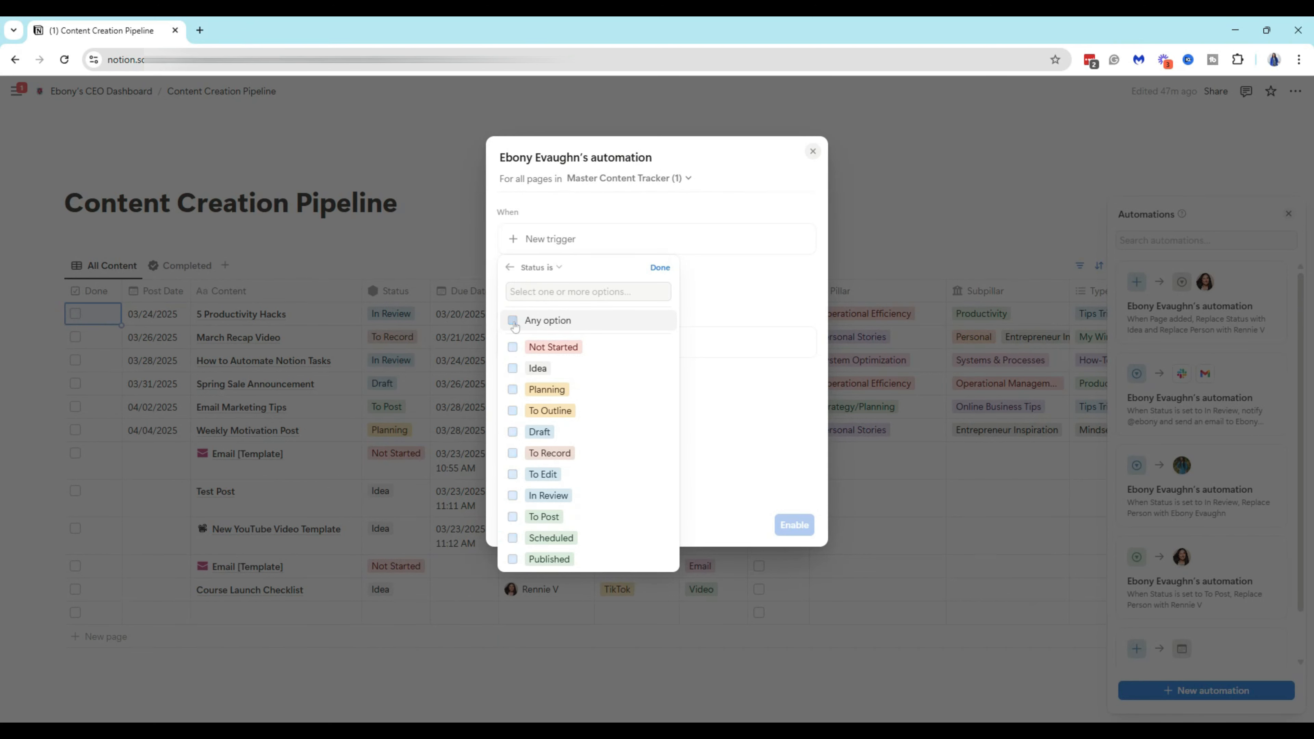
left_click(512, 538)
left_click(512, 560)
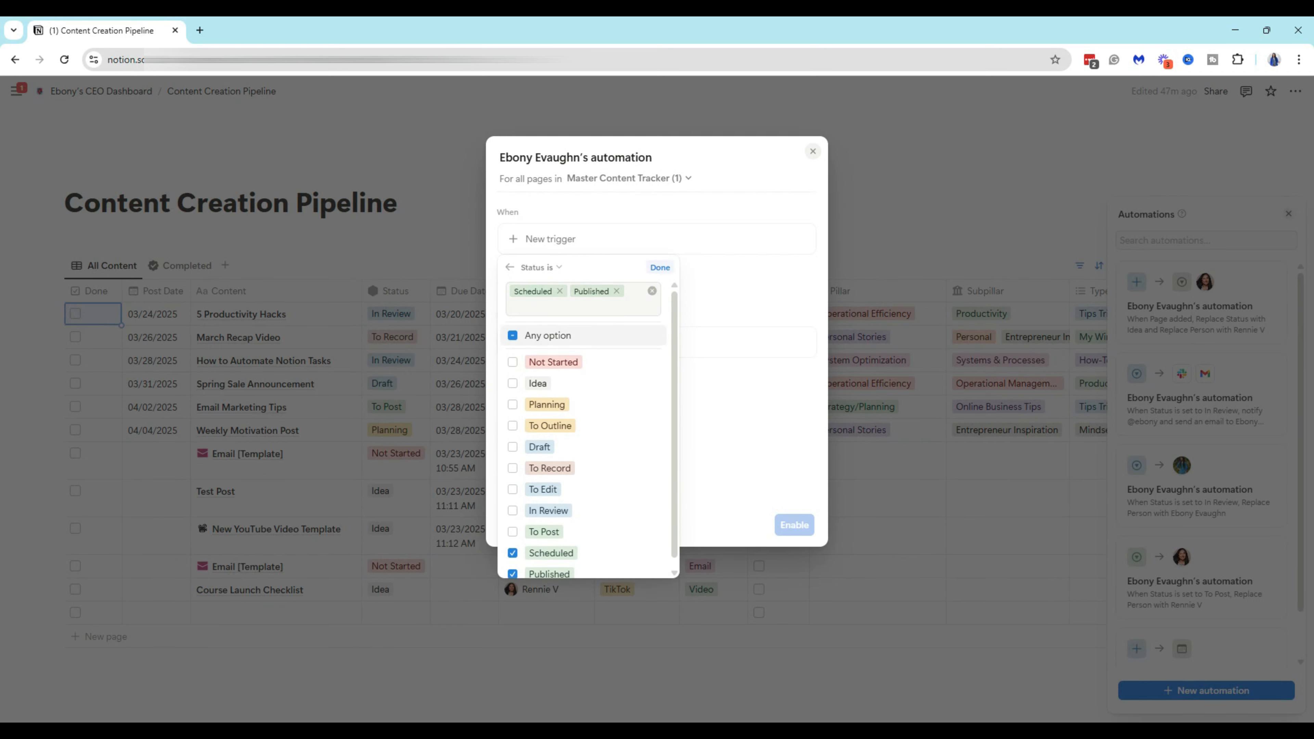
left_click(660, 267)
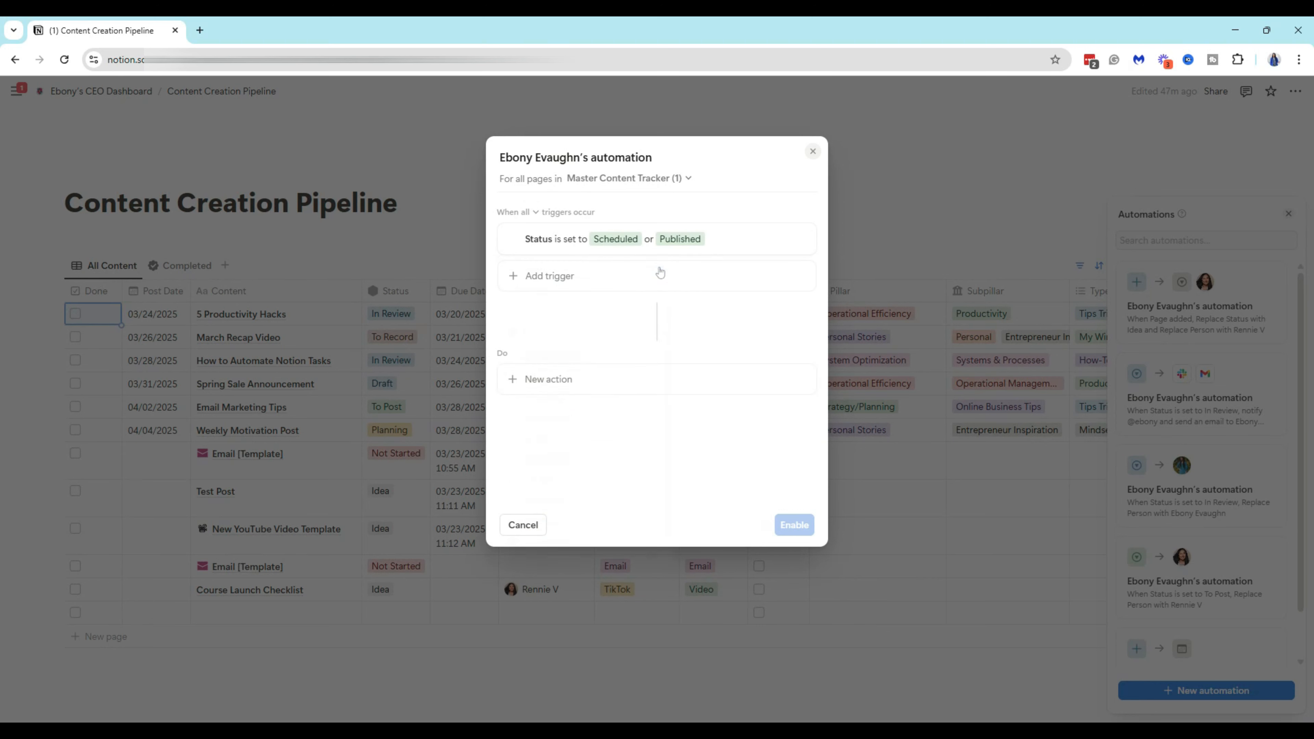
Step: Add an action setting the Done property to checked, enable the automation, and close the automations list
left_click(538, 381)
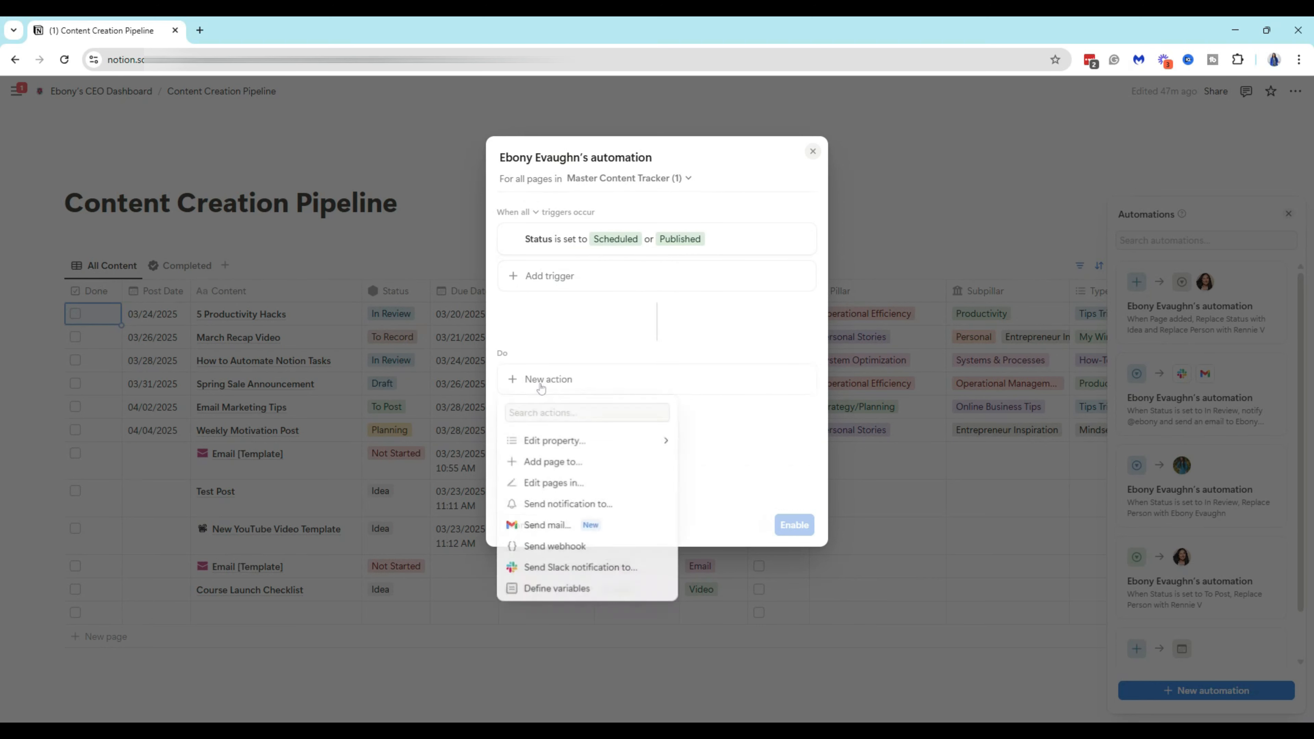
left_click(615, 441)
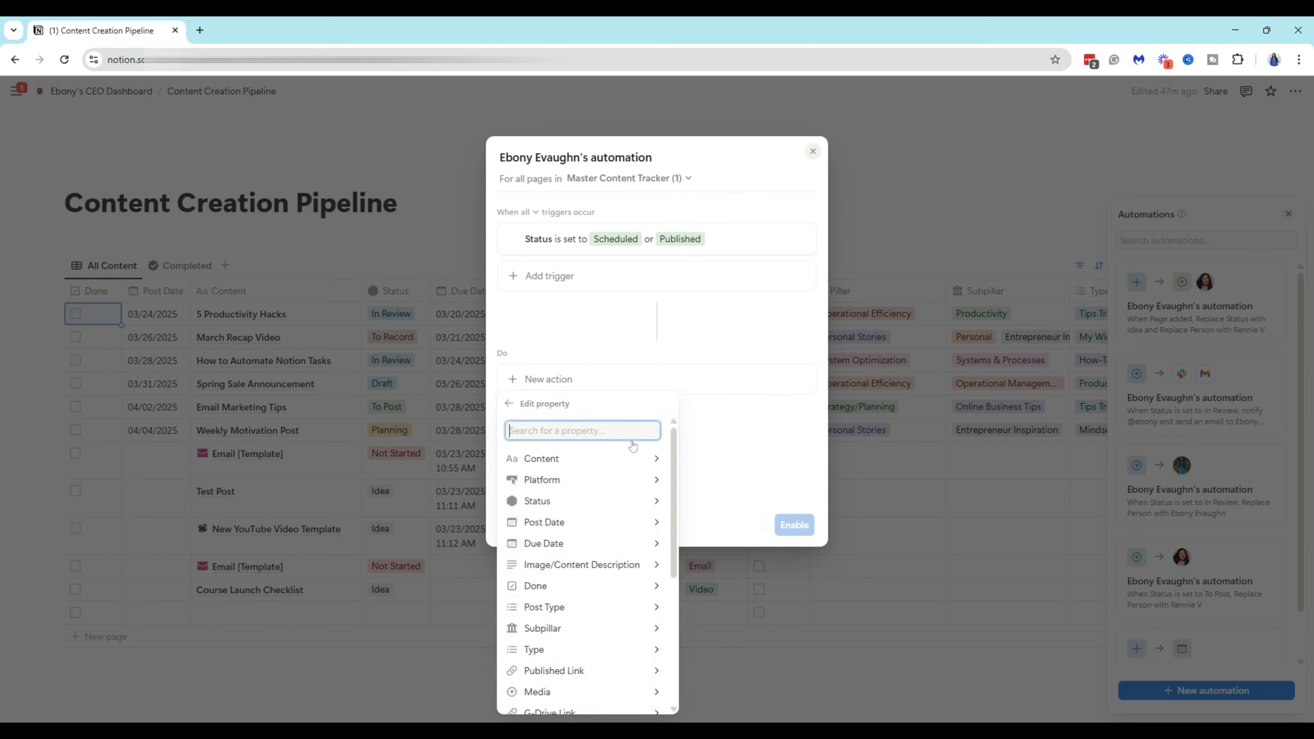
scroll(580, 633, "down", 2)
scroll(590, 621, "up", 5)
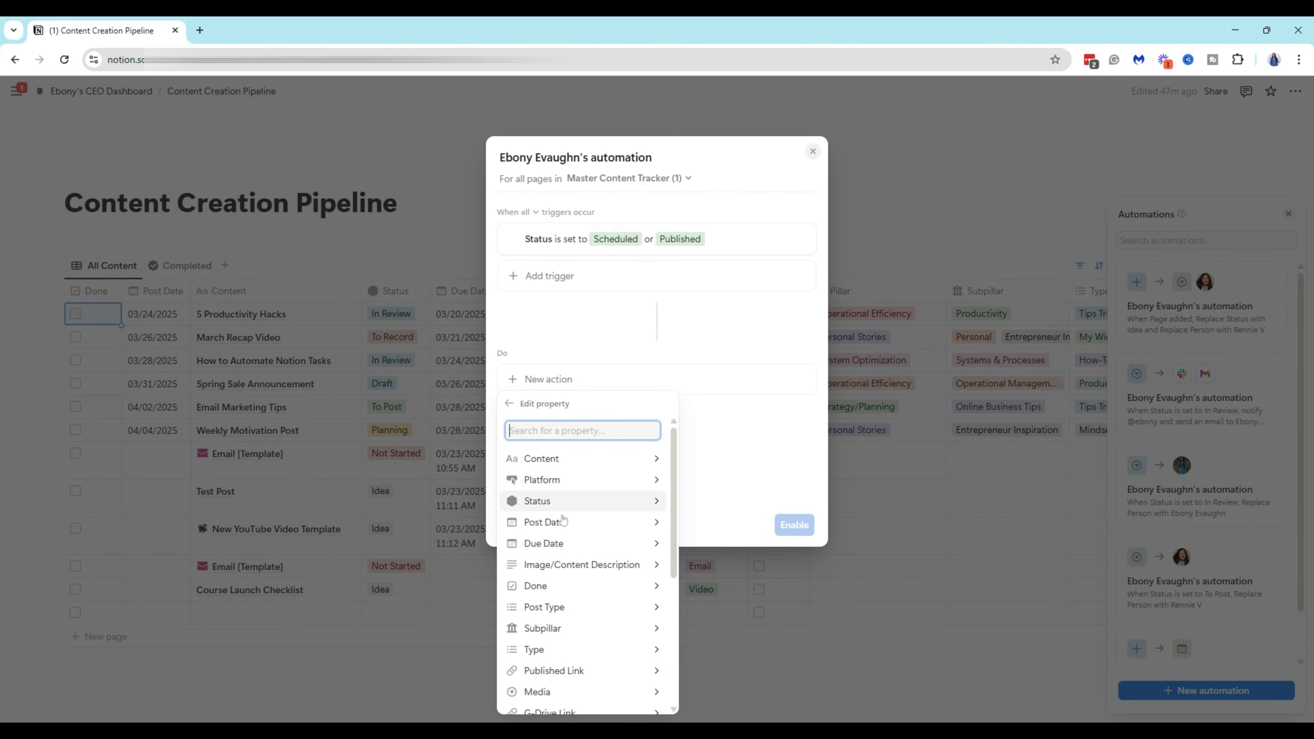
left_click(560, 585)
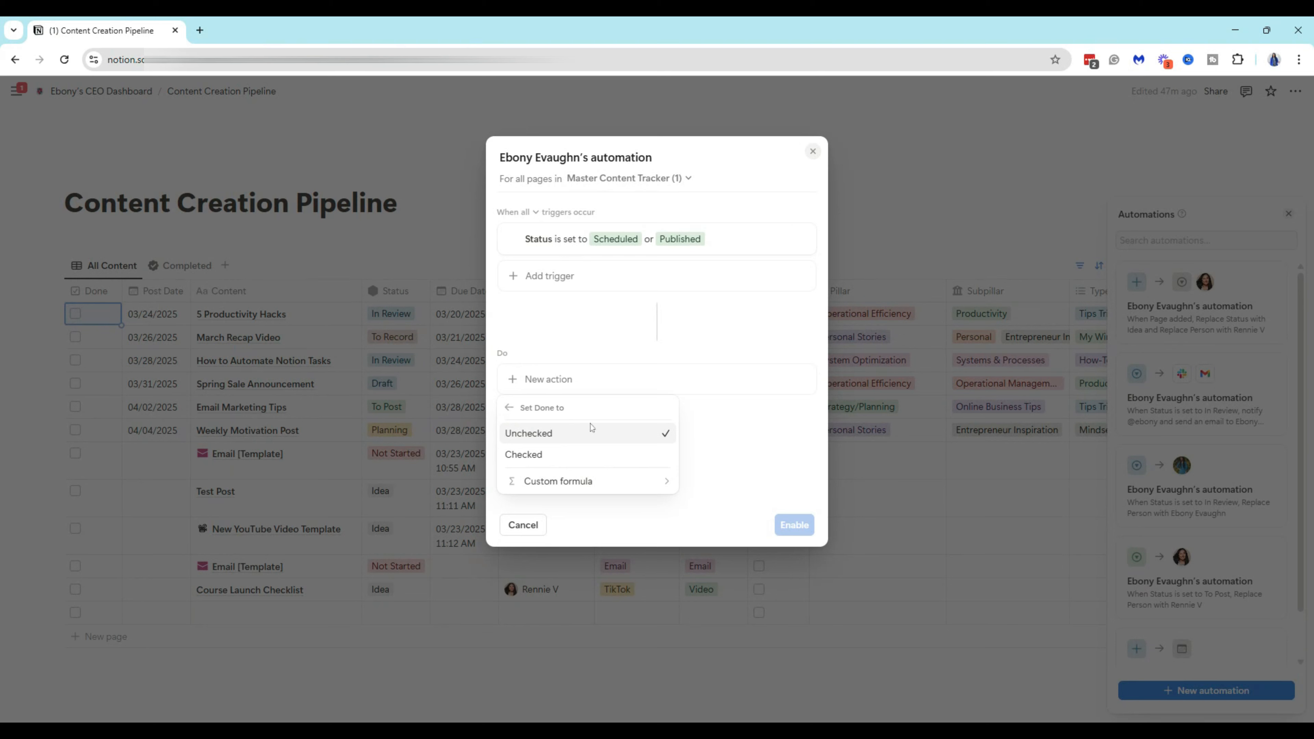
left_click(539, 461)
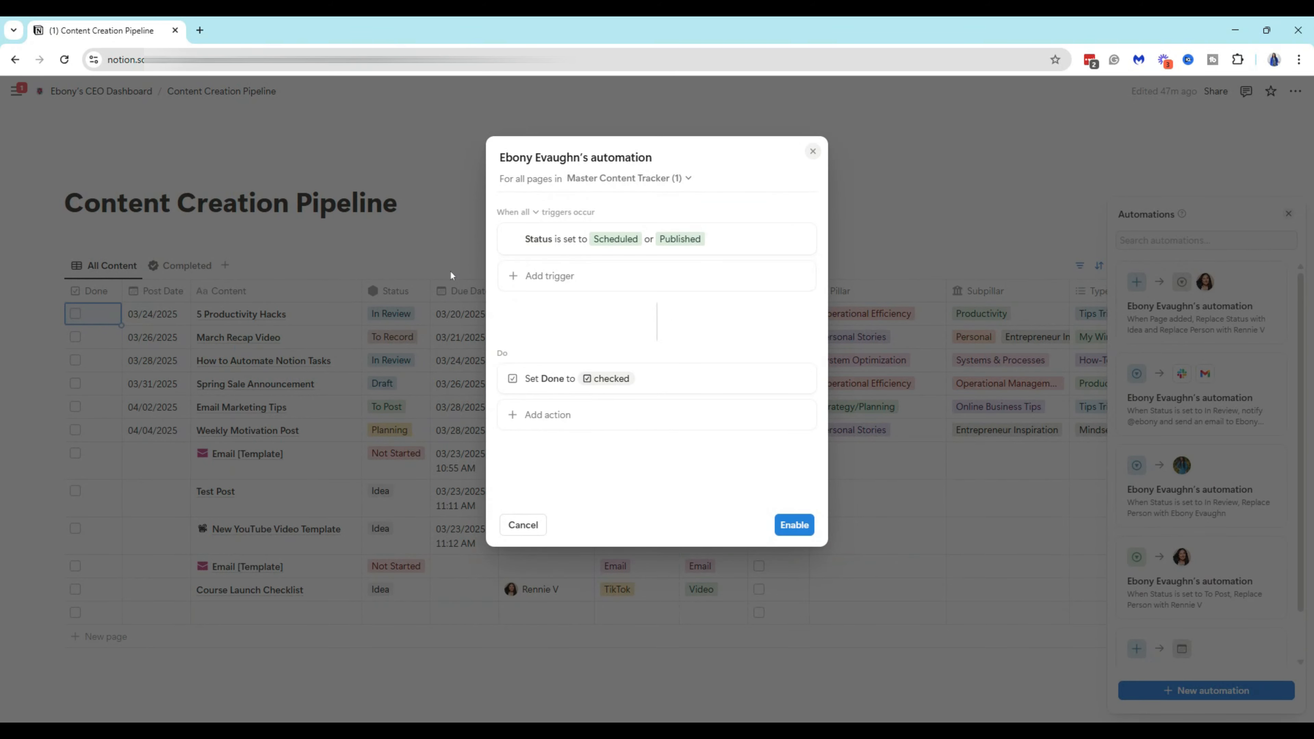
left_click(792, 527)
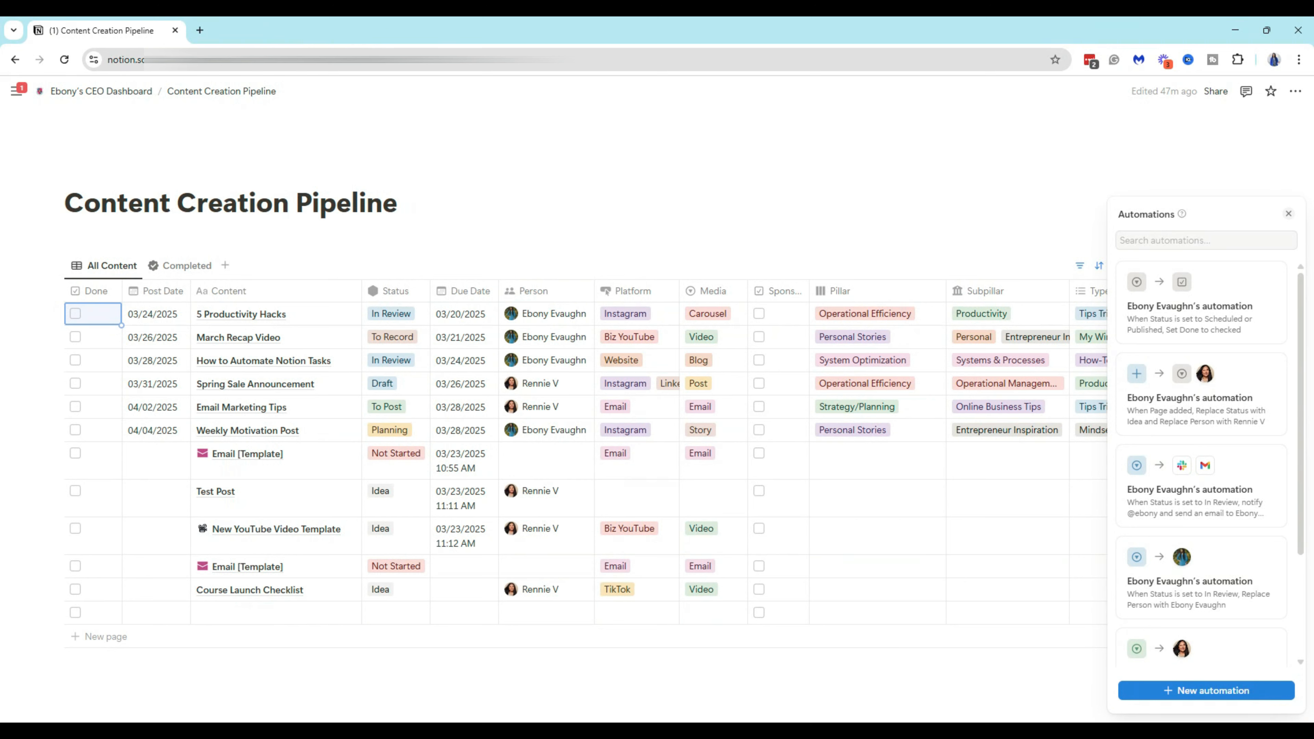
left_click(1288, 214)
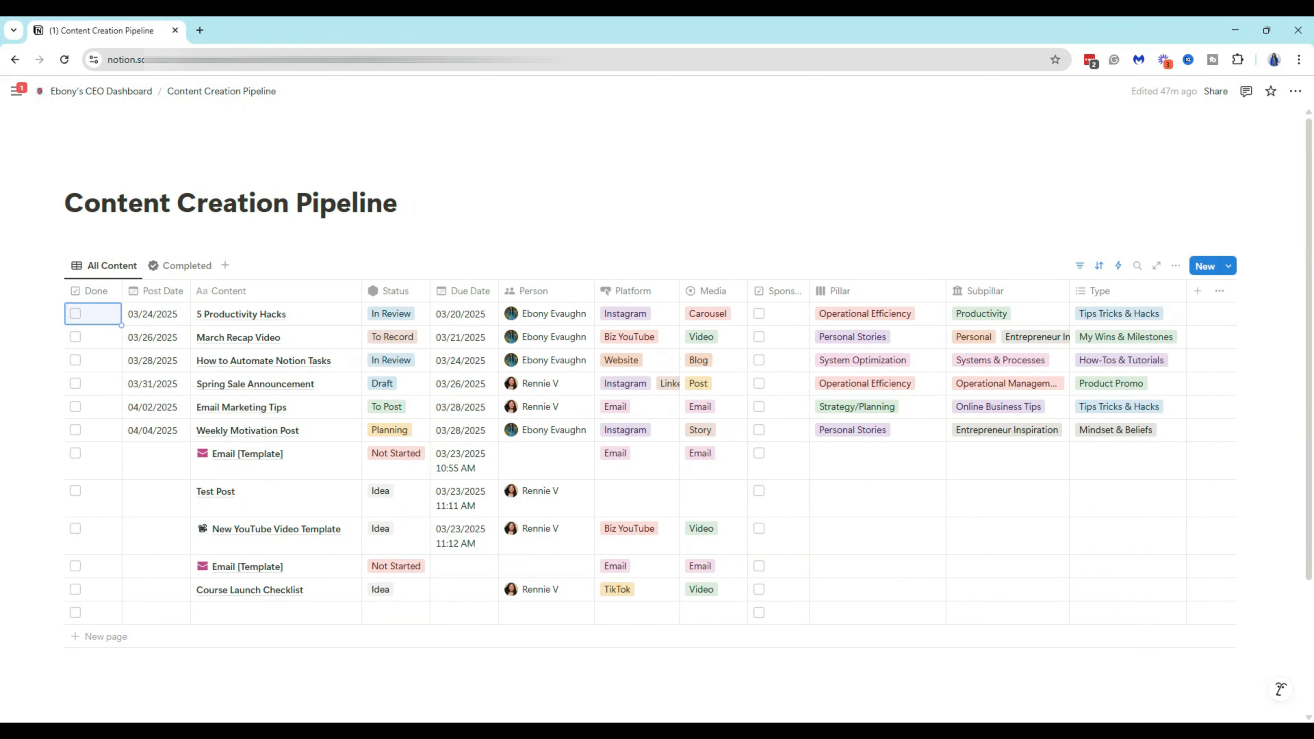
Step: Set the status of Email Marketing Tips to Scheduled to test the automation
left_click(393, 412)
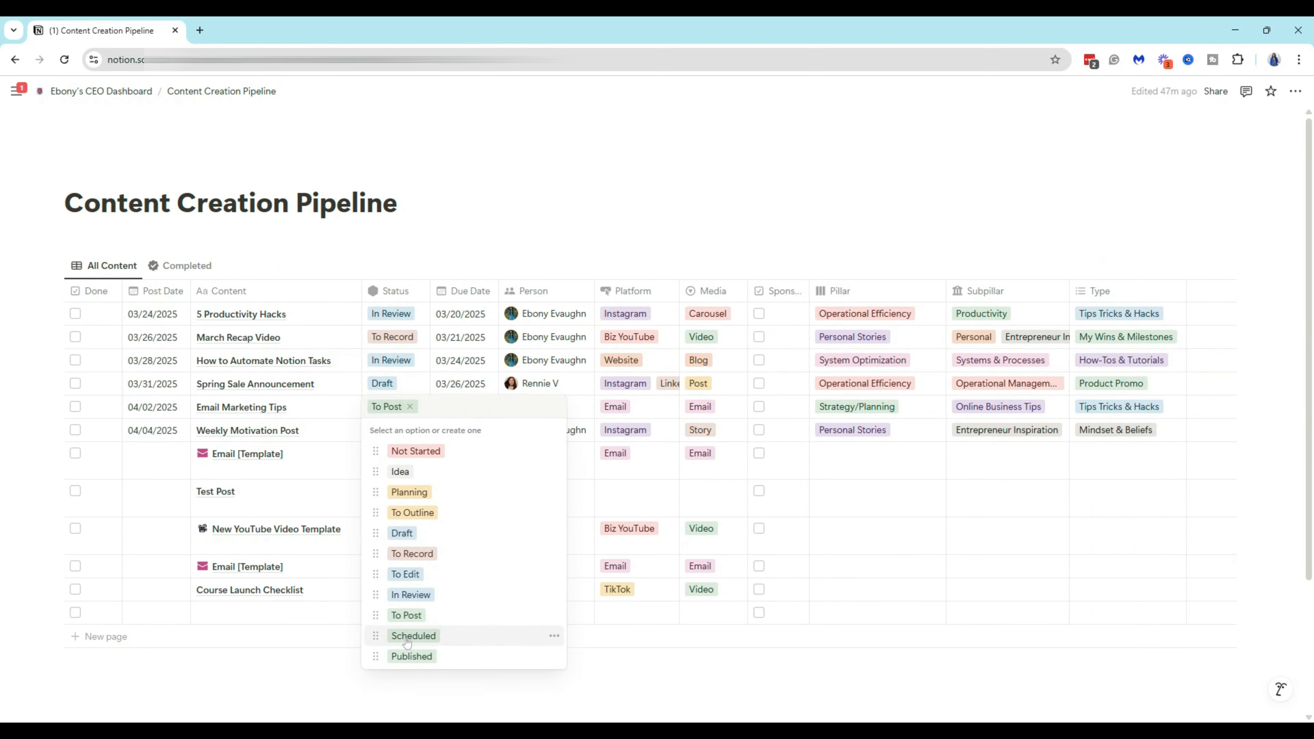
left_click(407, 640)
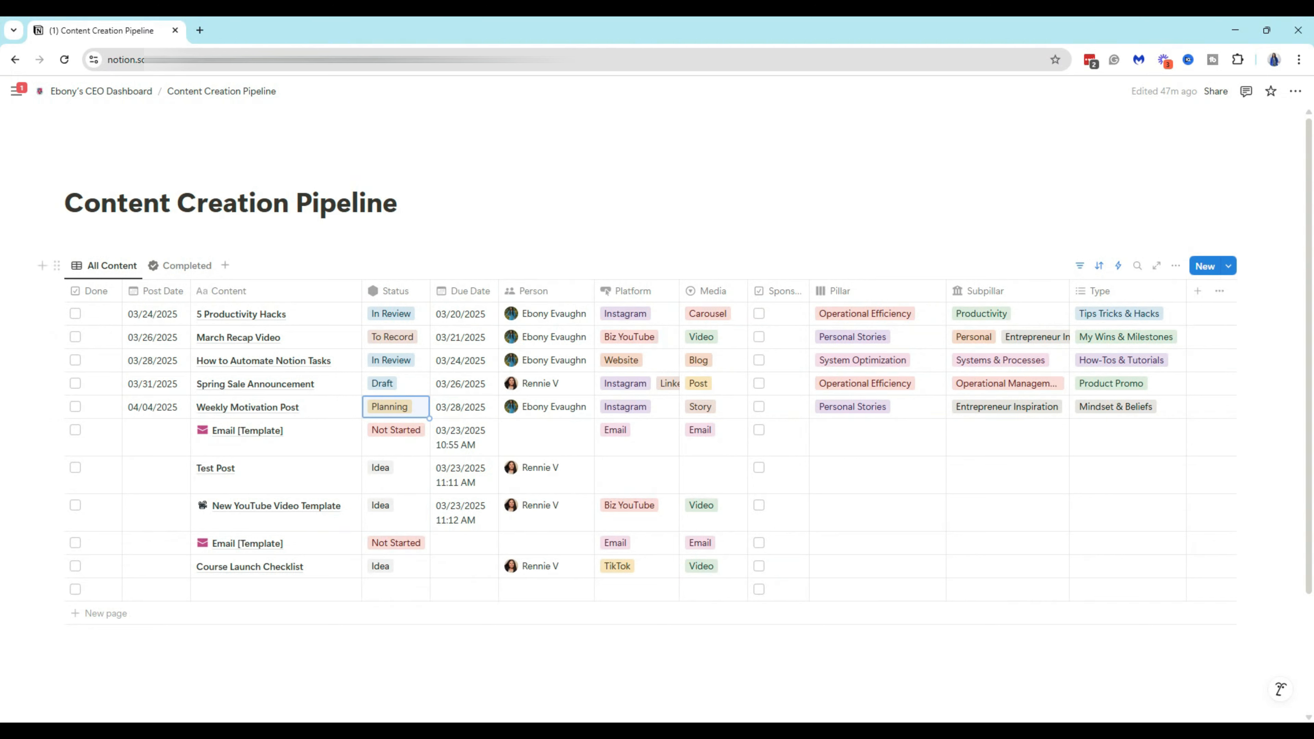
Step: Add a new property named Overdue to the content table and change its type to Formula
left_click(1197, 297)
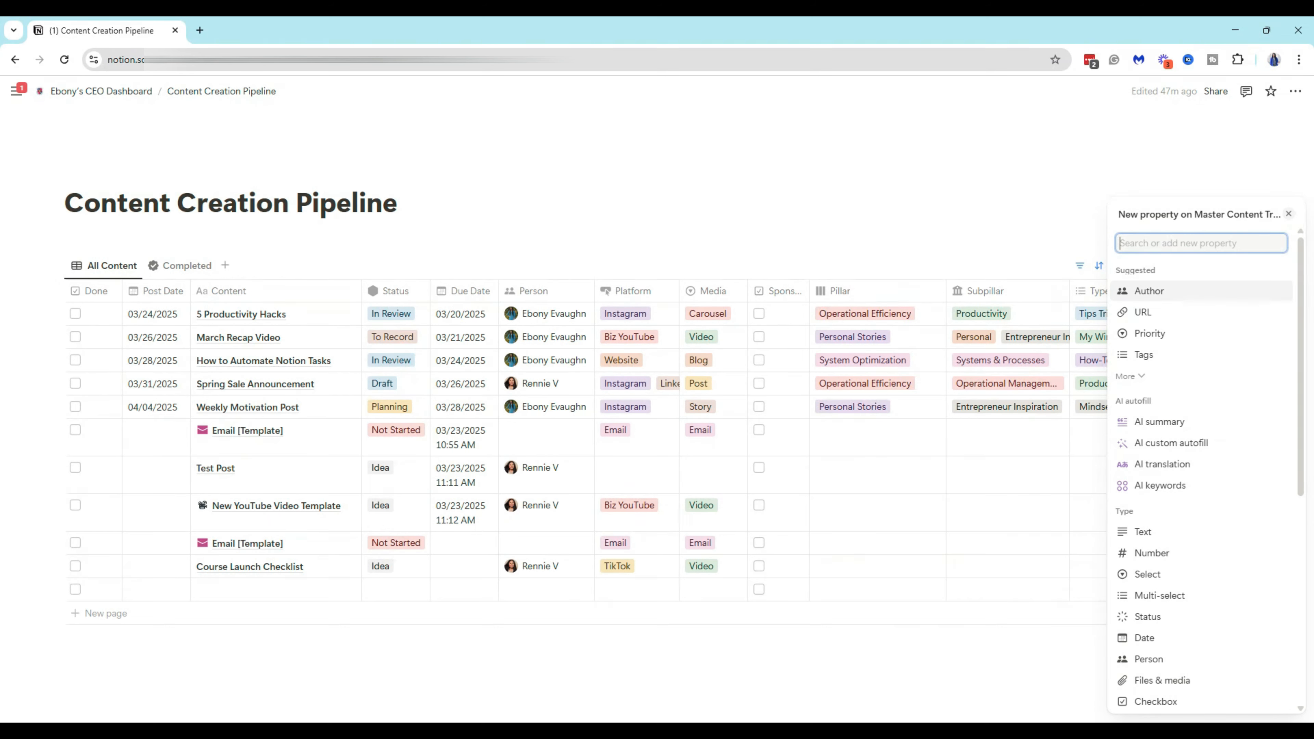
type("Over")
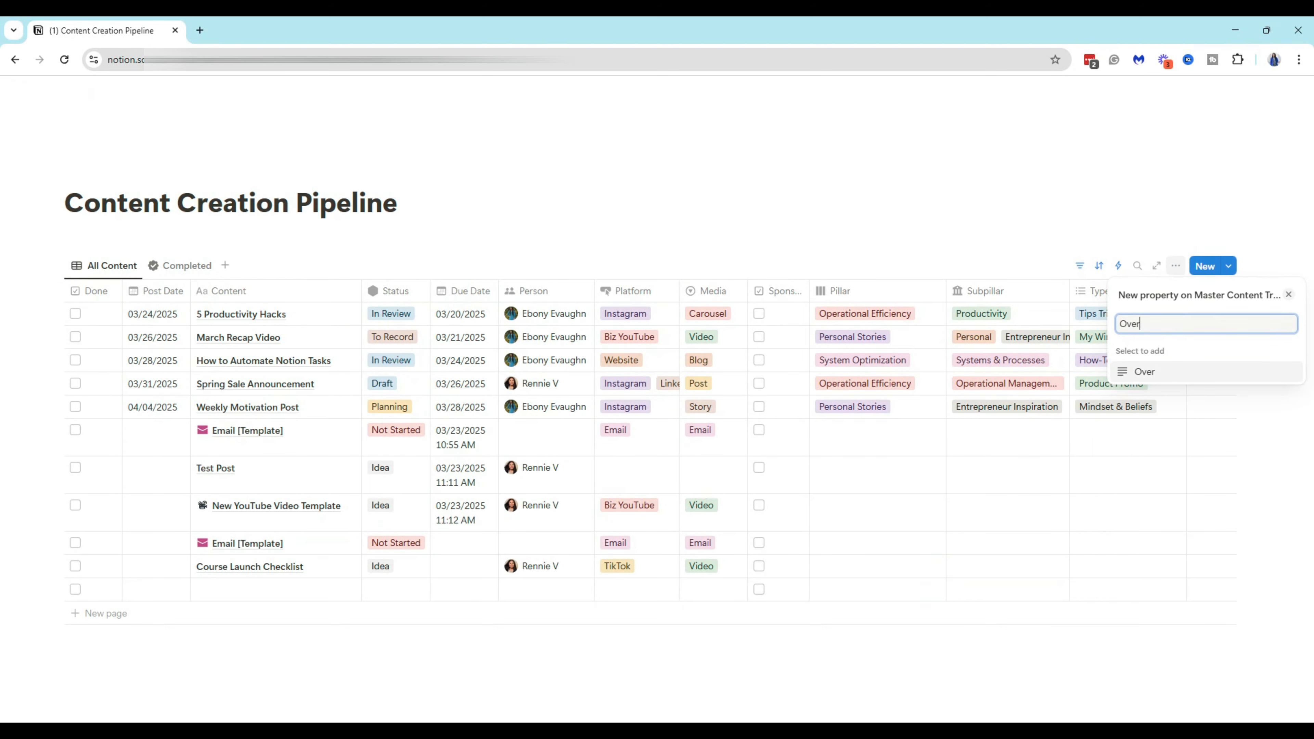
type("due")
left_click(1216, 375)
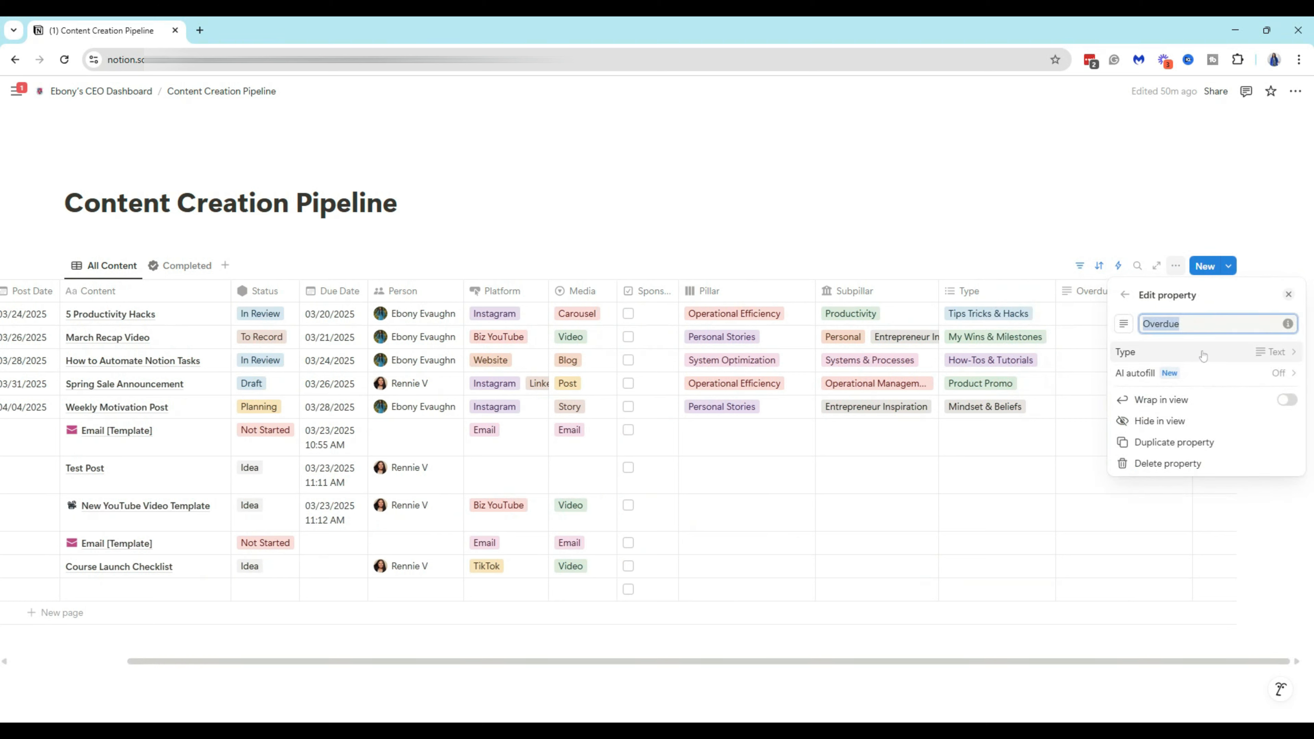
left_click(1284, 355)
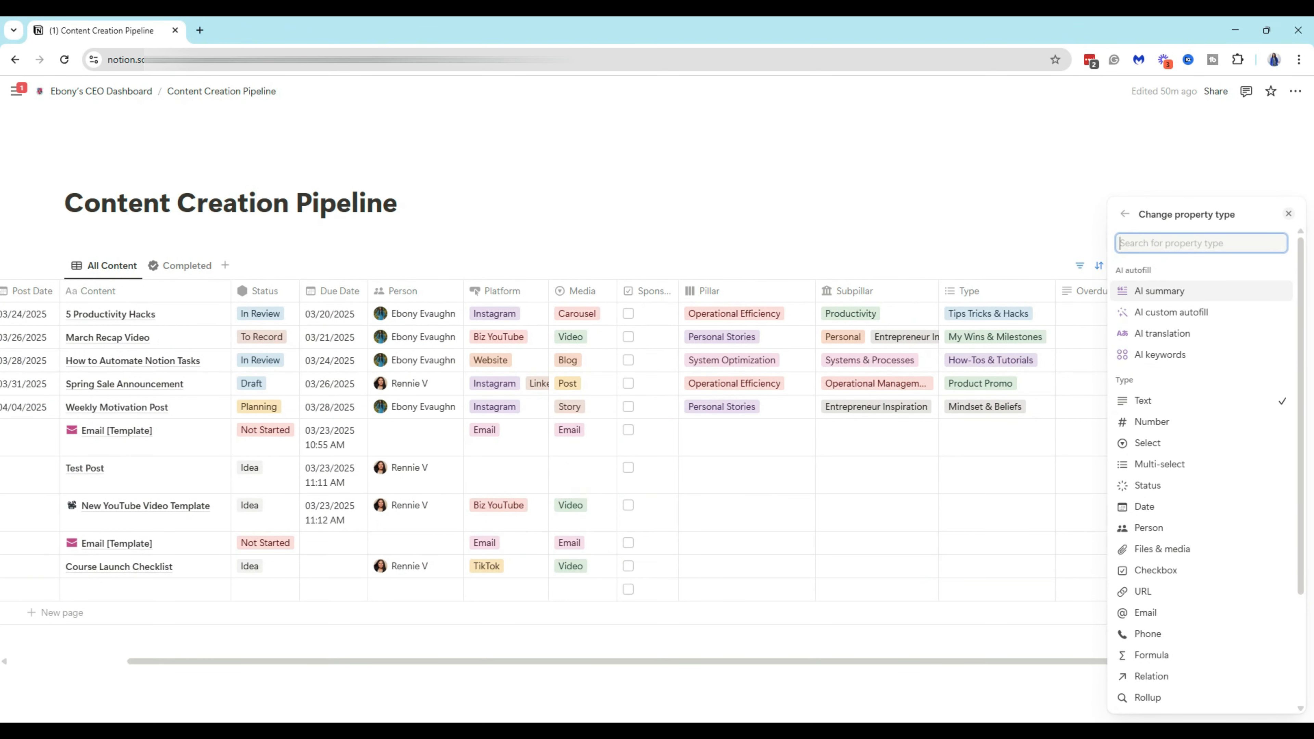
type("form")
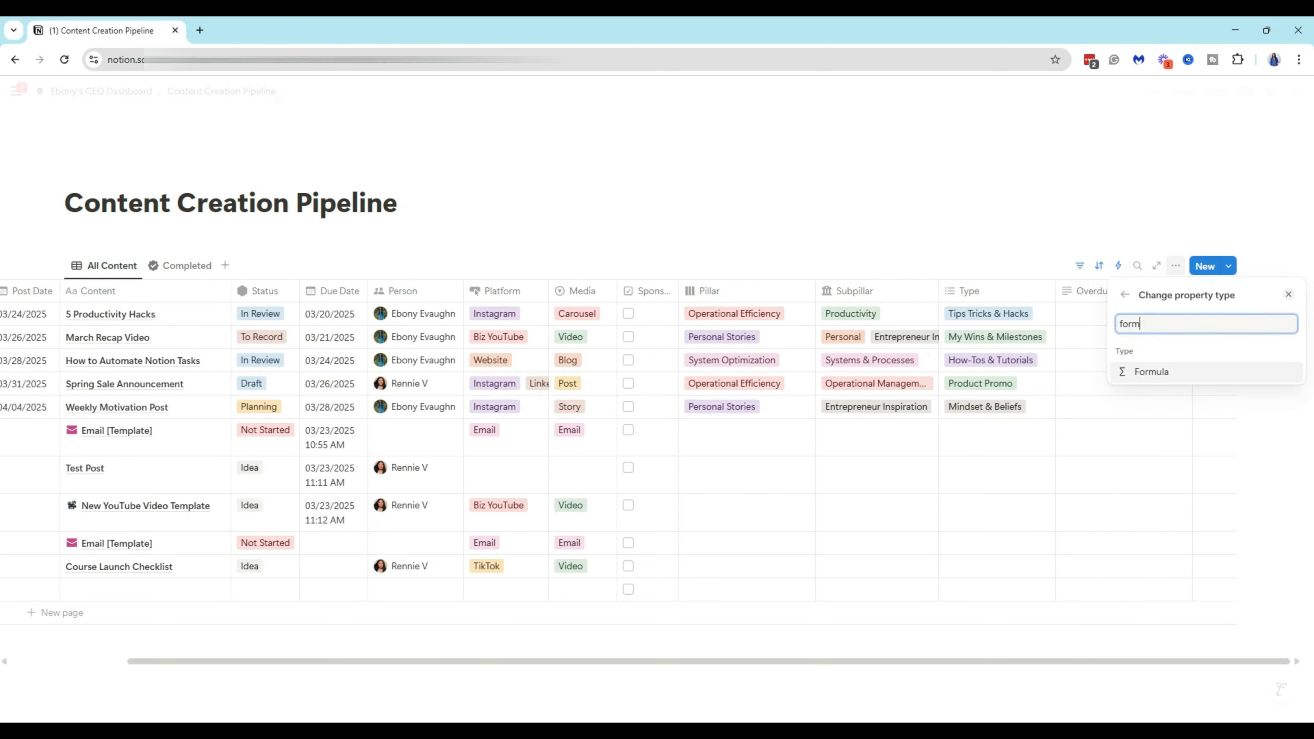
left_click(1176, 369)
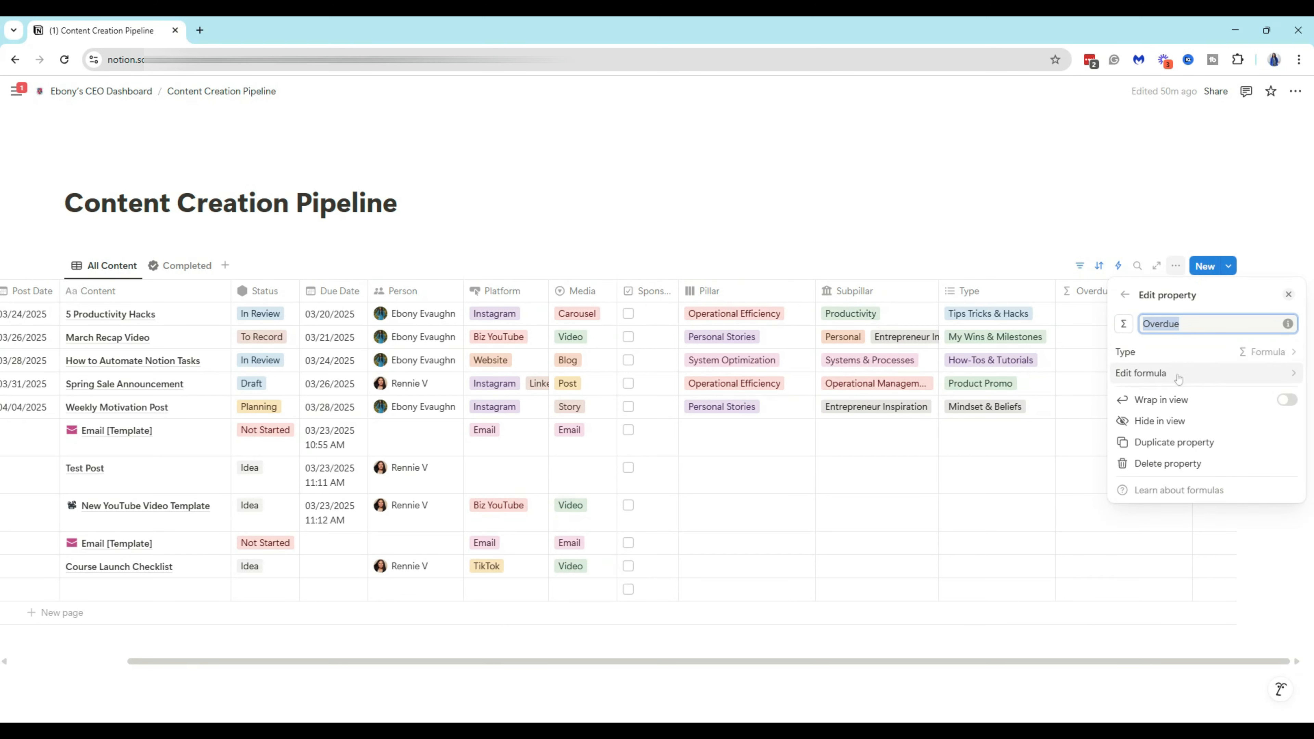
Step: Enter the Overdue formula if(and(dateBetween(Due Date, now(), "days") < 0, Status != "Done"), "‼", "") and replace the plain Due Date text with the Due Date property
left_click(1222, 382)
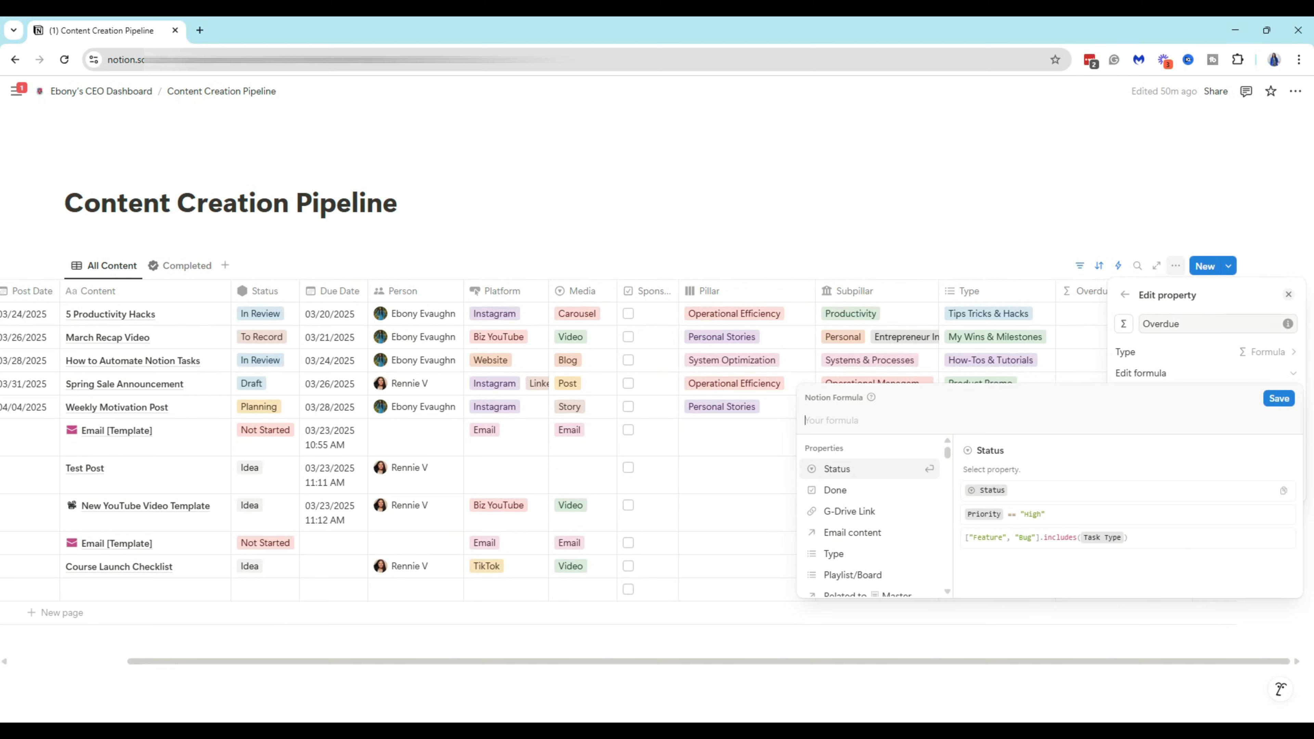
type("if(and(dateBetween(Due Date, now(), \"days\") < 0, Status != \"Done\"), \"‼\", \"\")")
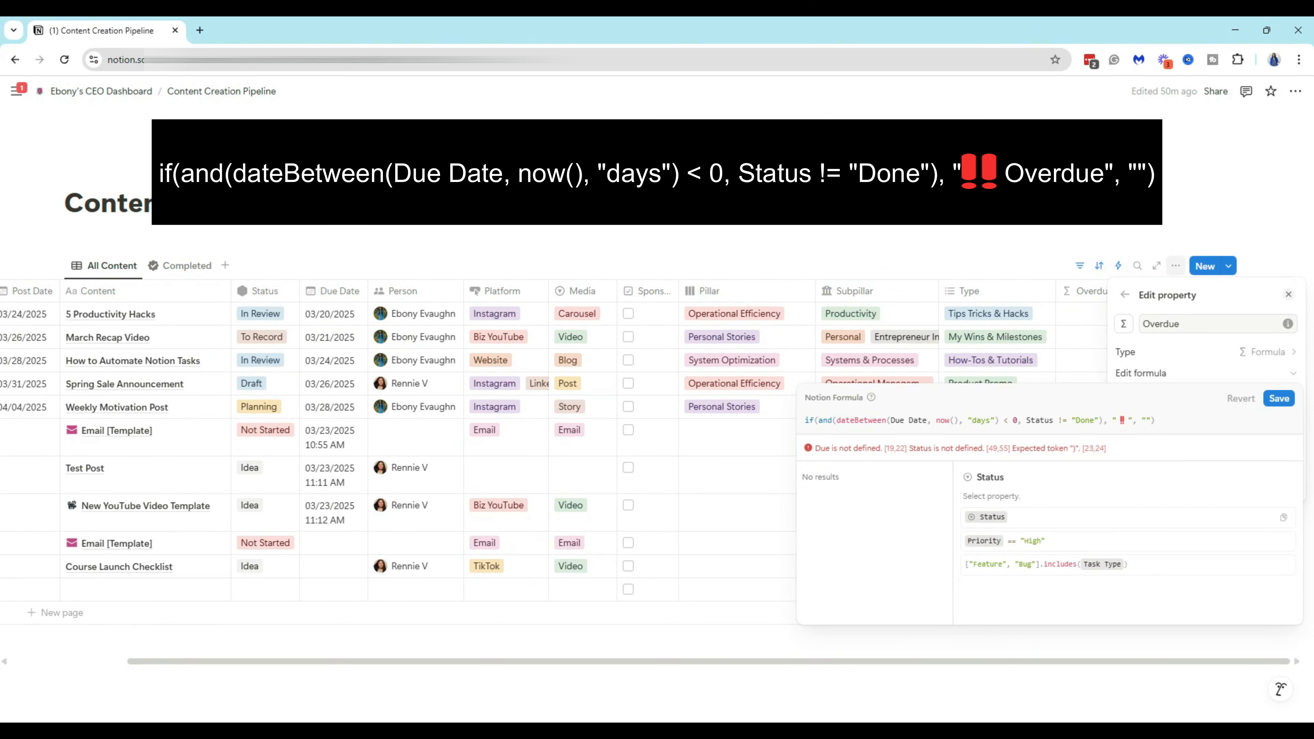
left_click(899, 420)
key("Return")
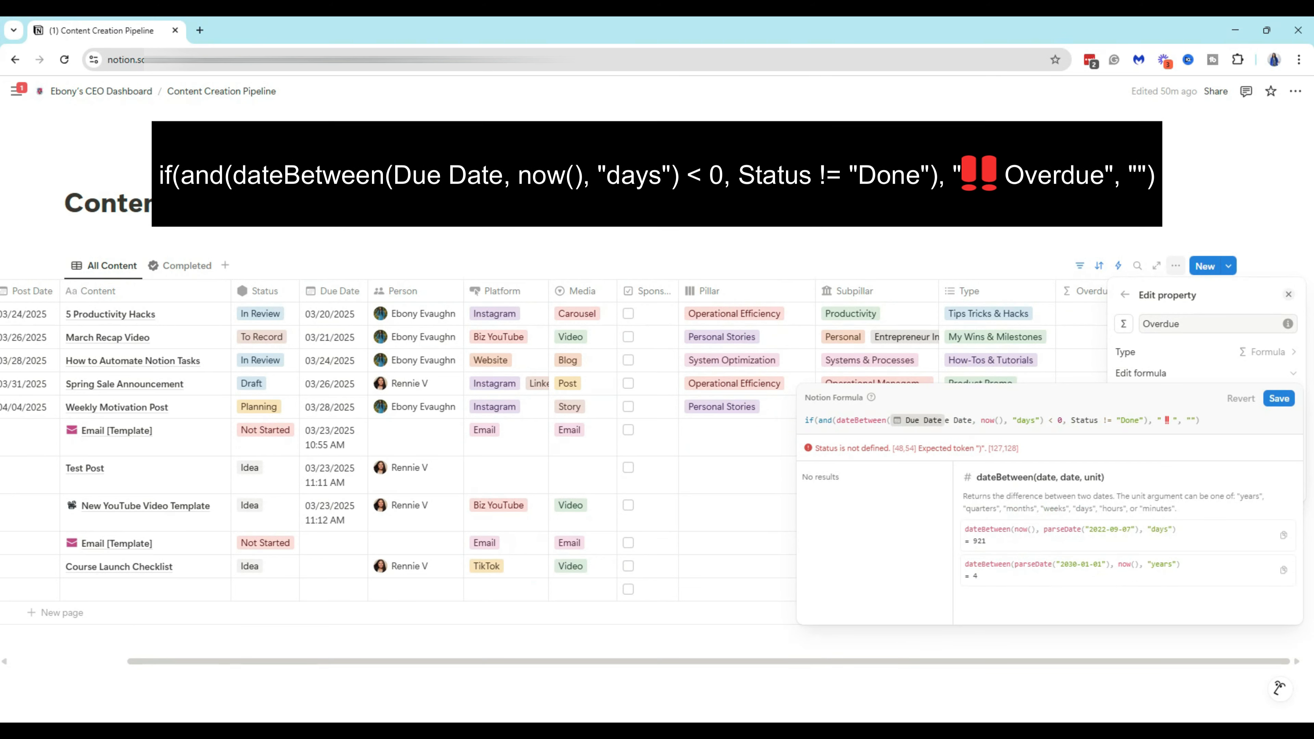
key("Delete")
key("Delete")
key("Delete")
key("Delete")
key("Delete")
key("Delete")
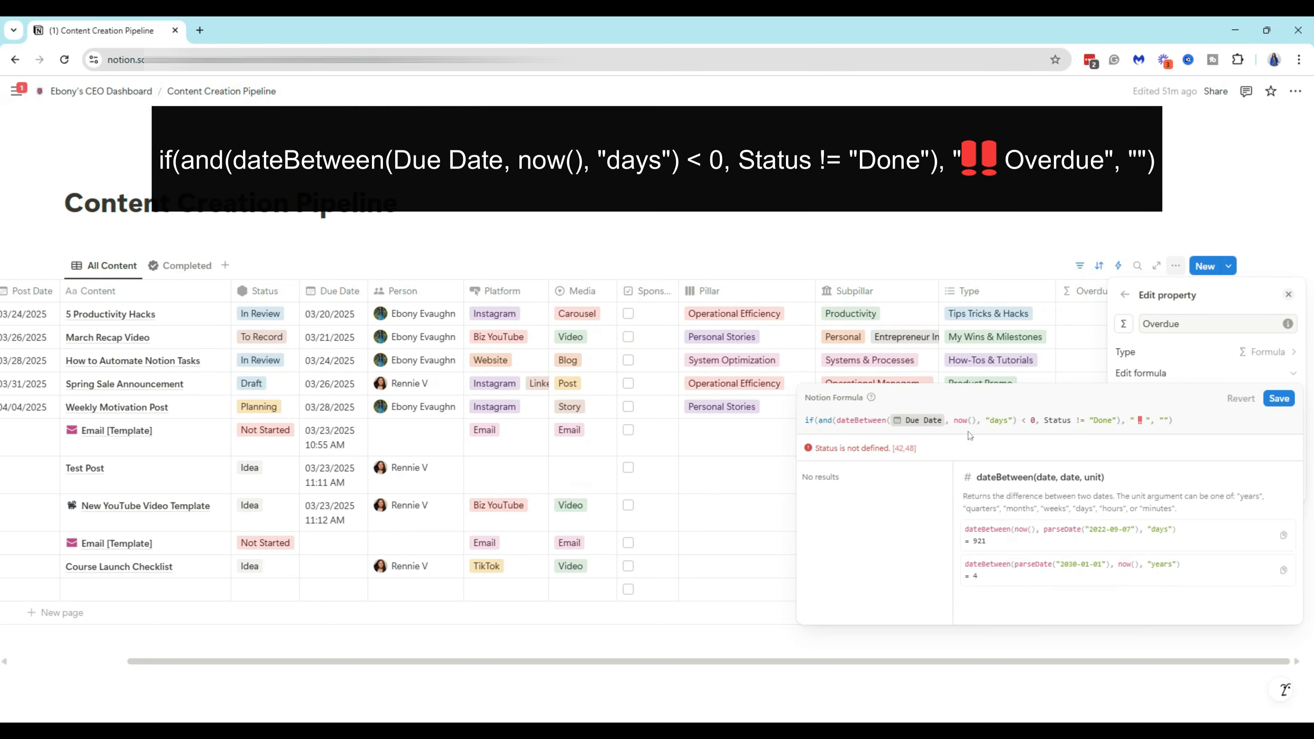
Step: Replace the formula's plain Status text with the Status property and add the word Overdue after the ‼ emoji
left_click(1053, 420)
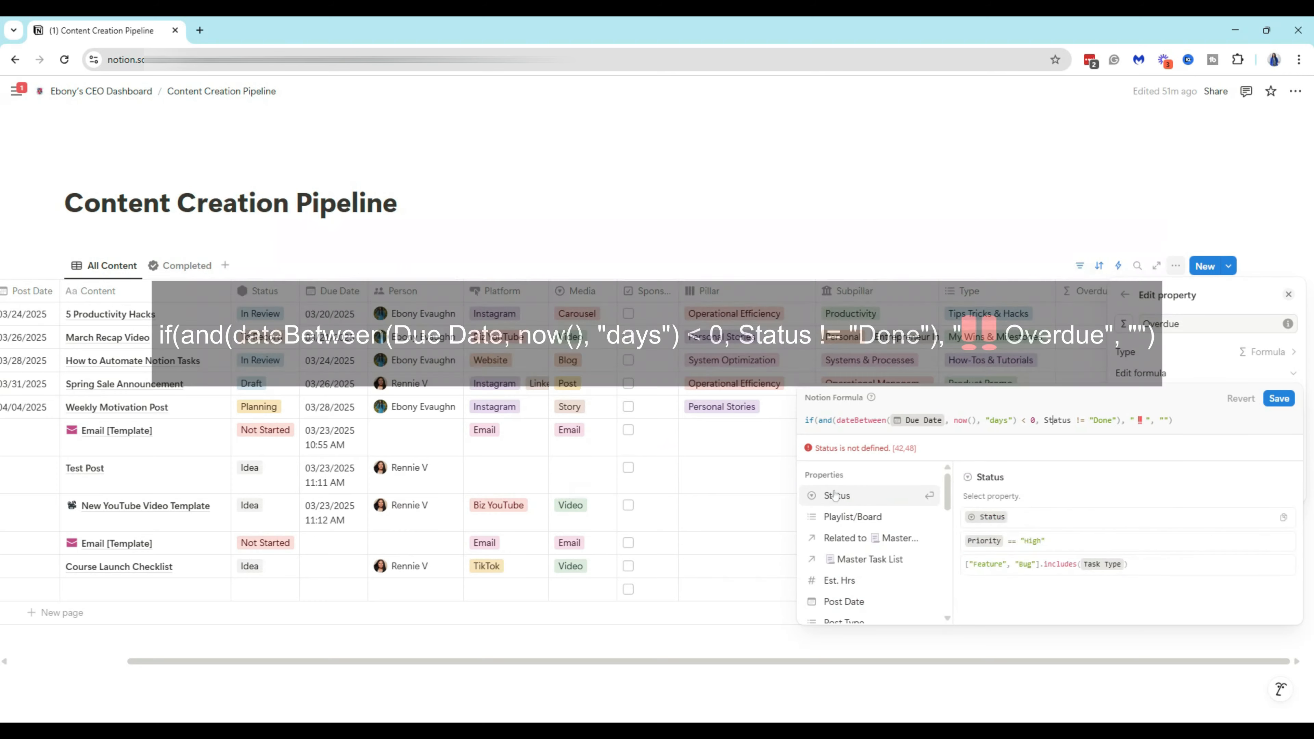
left_click(842, 493)
key("Delete")
key("Delete")
key("Delete")
key("Delete")
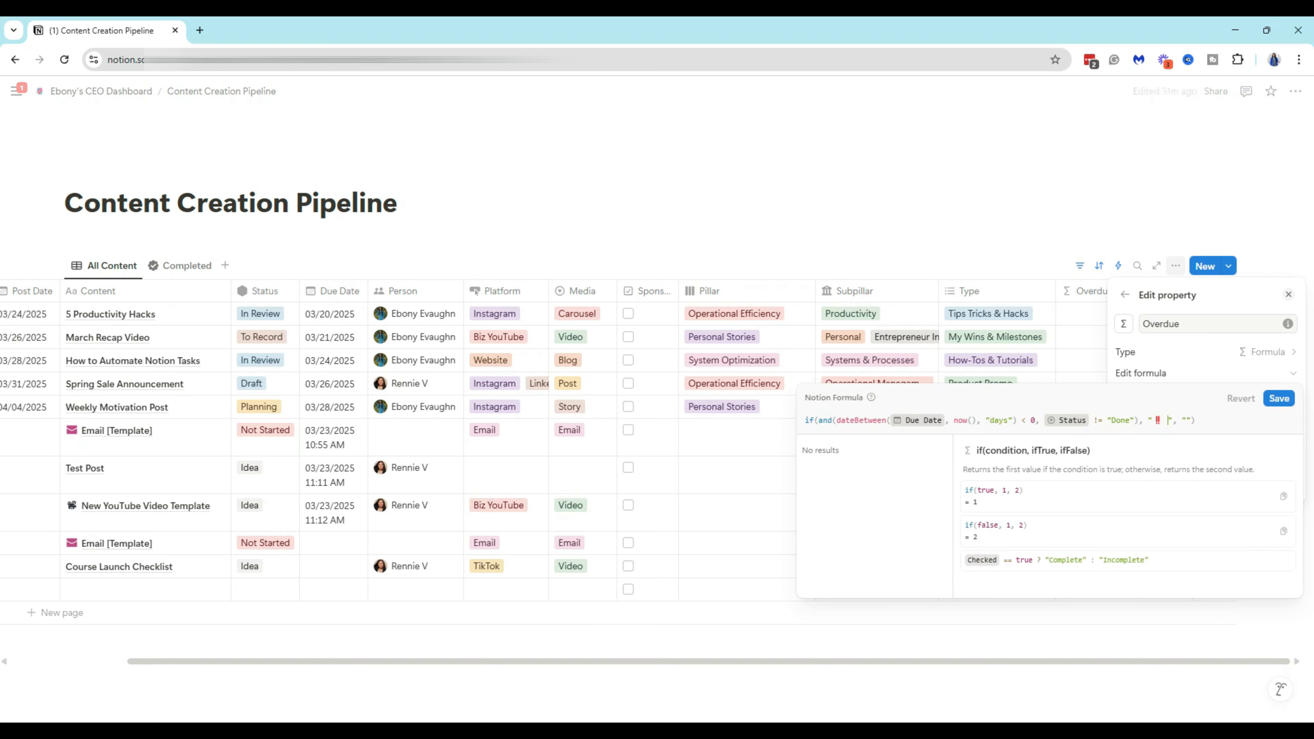
type("Overdue")
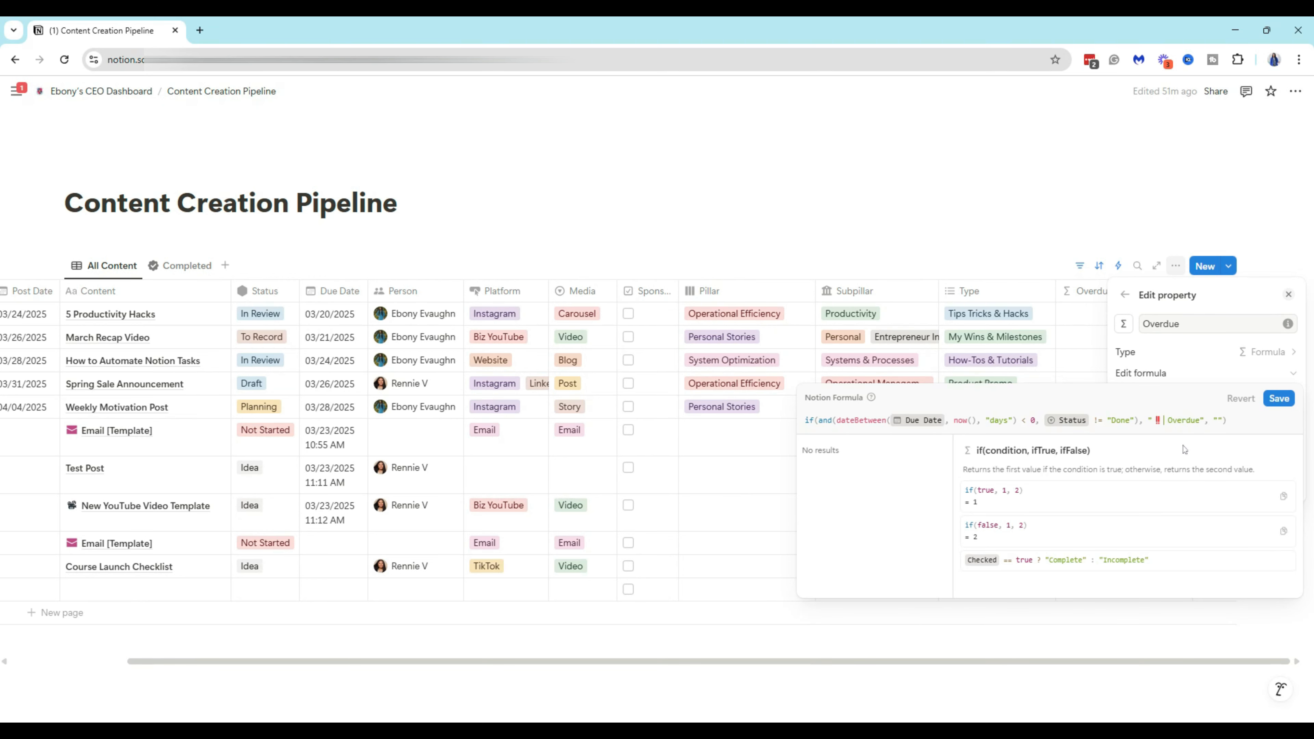
key("End")
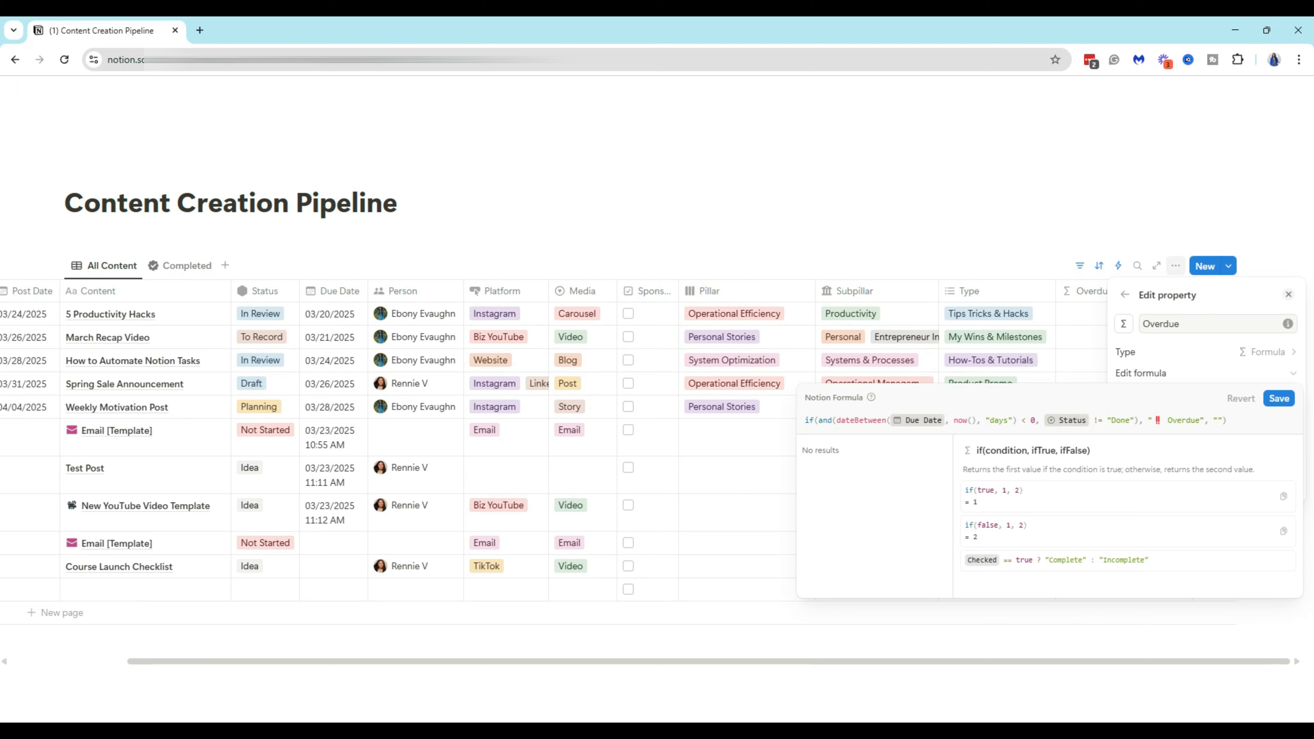
Step: Save the Overdue formula and close the property settings
left_click(1271, 398)
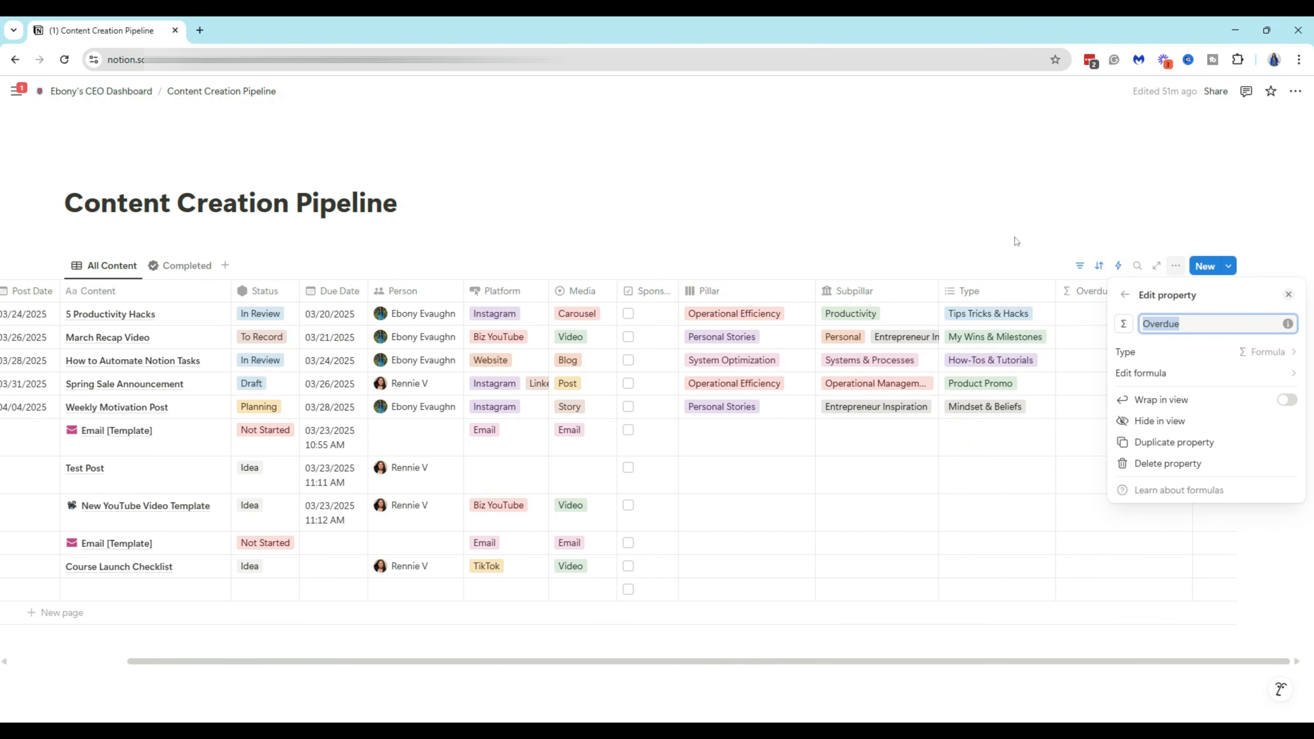
left_click(1017, 207)
Step: Move the Overdue column to the start of the table, before Done, and narrow the Overdue and Content columns
left_click_drag(1091, 294, 67, 298)
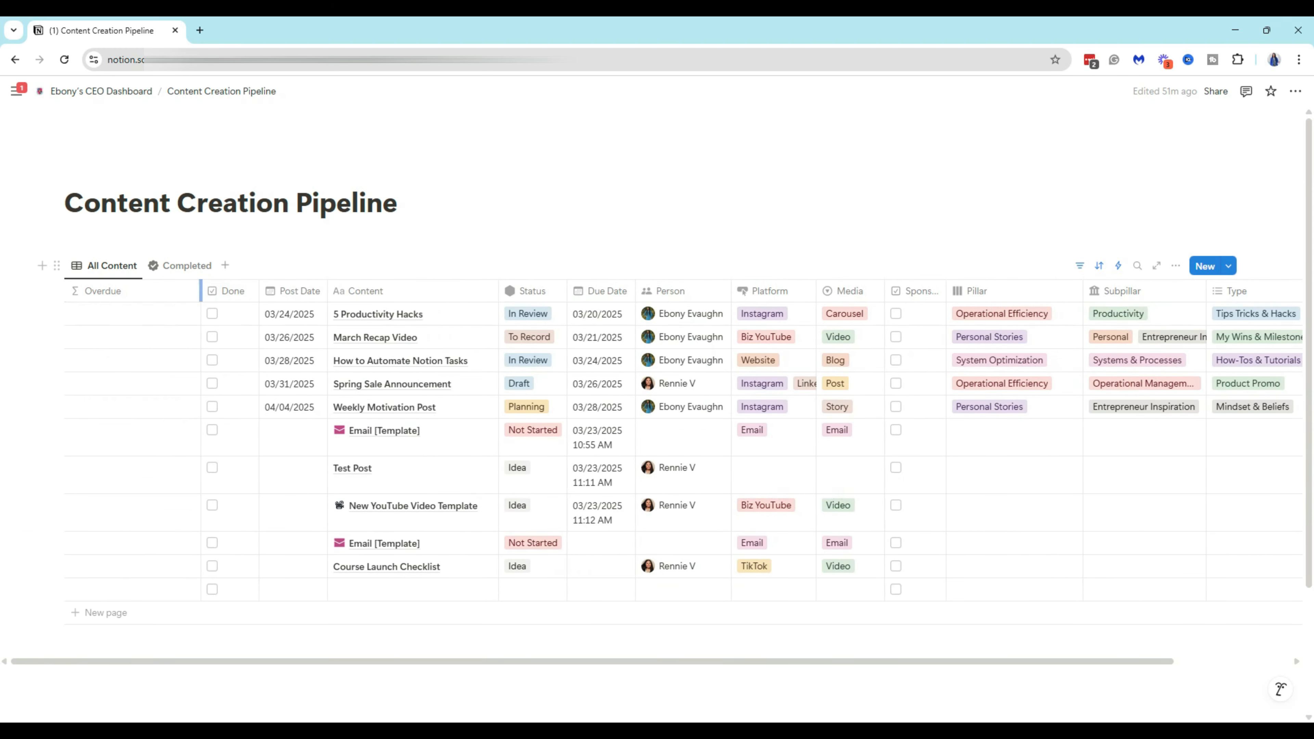
left_click_drag(200, 297, 133, 300)
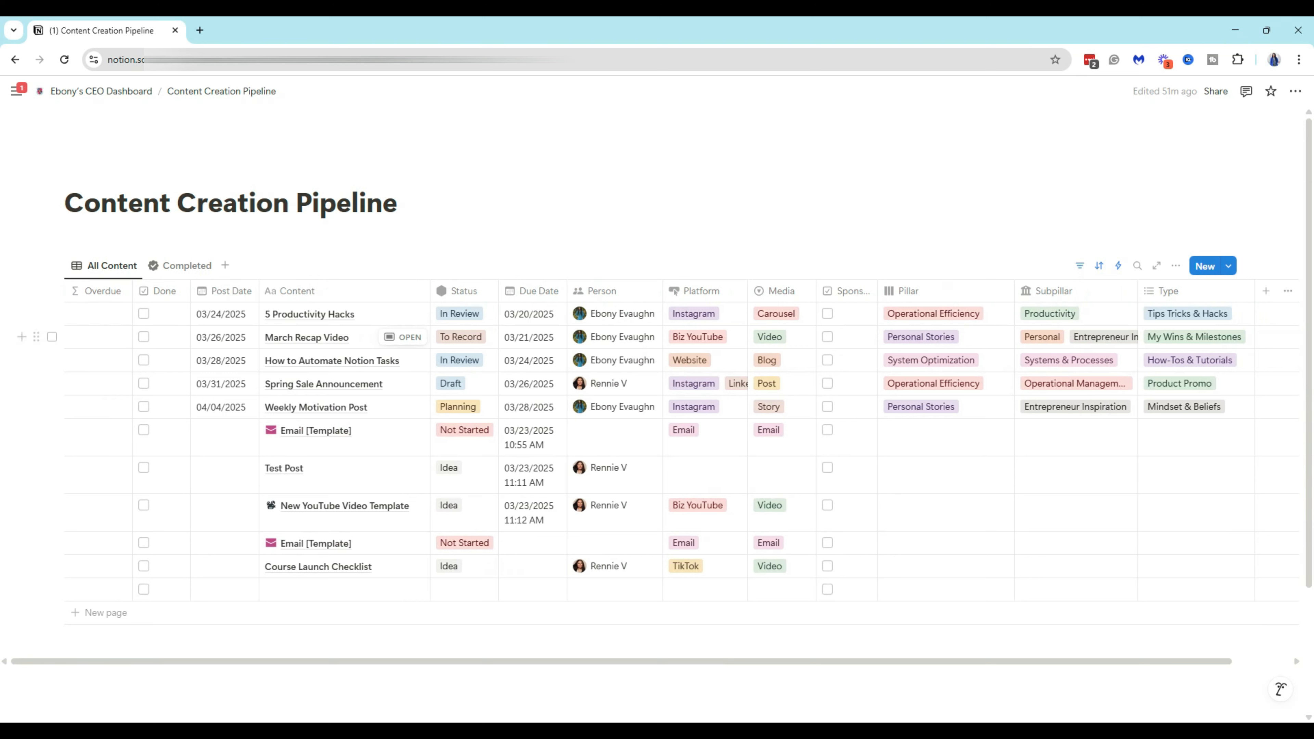
left_click_drag(429, 291, 409, 291)
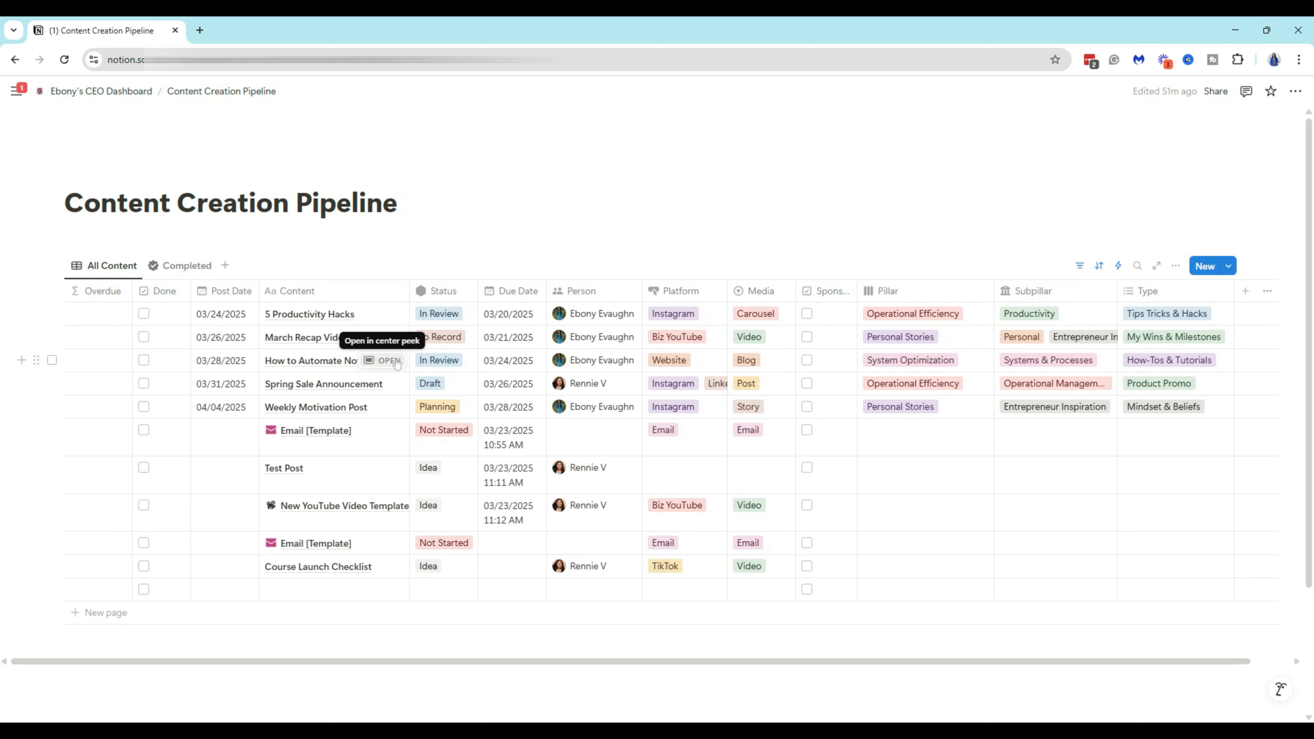
Step: Set the Due Date of 5 Productivity Hacks to 03/14/2025 to test the Overdue formula
mouse_move(16, 90)
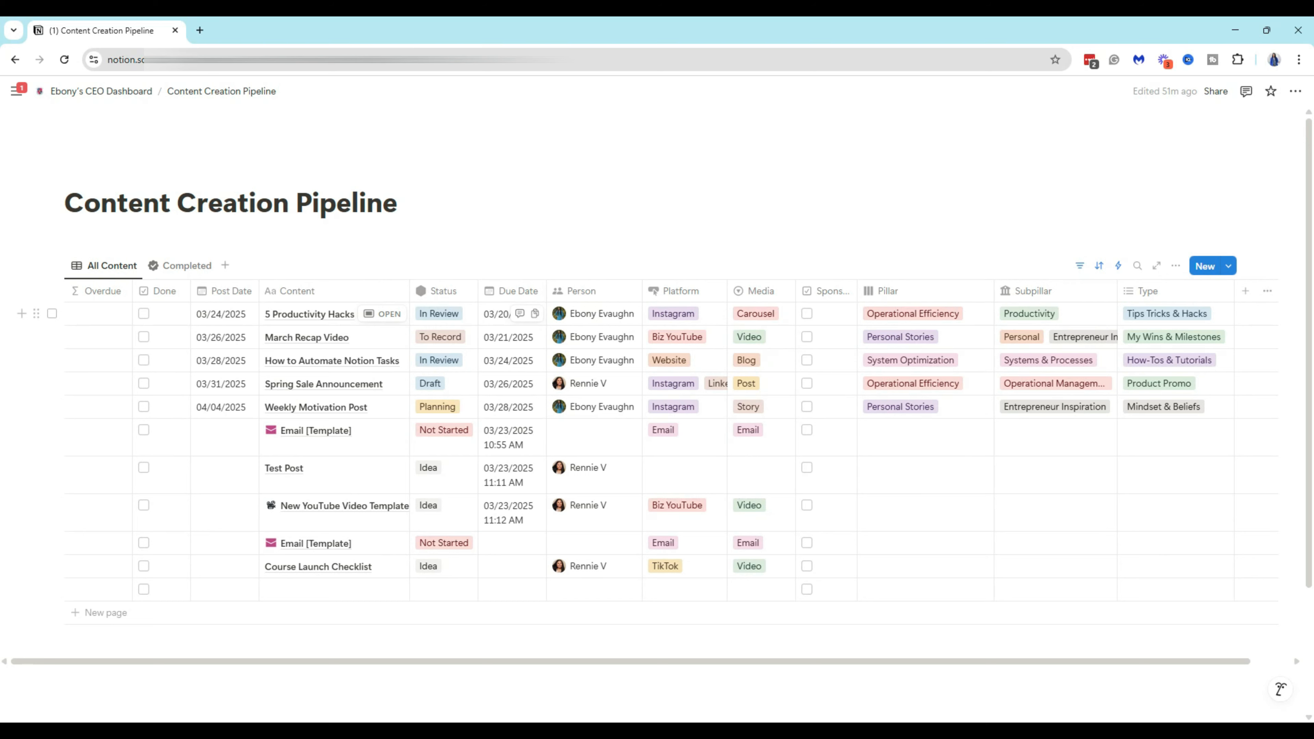
left_click(497, 322)
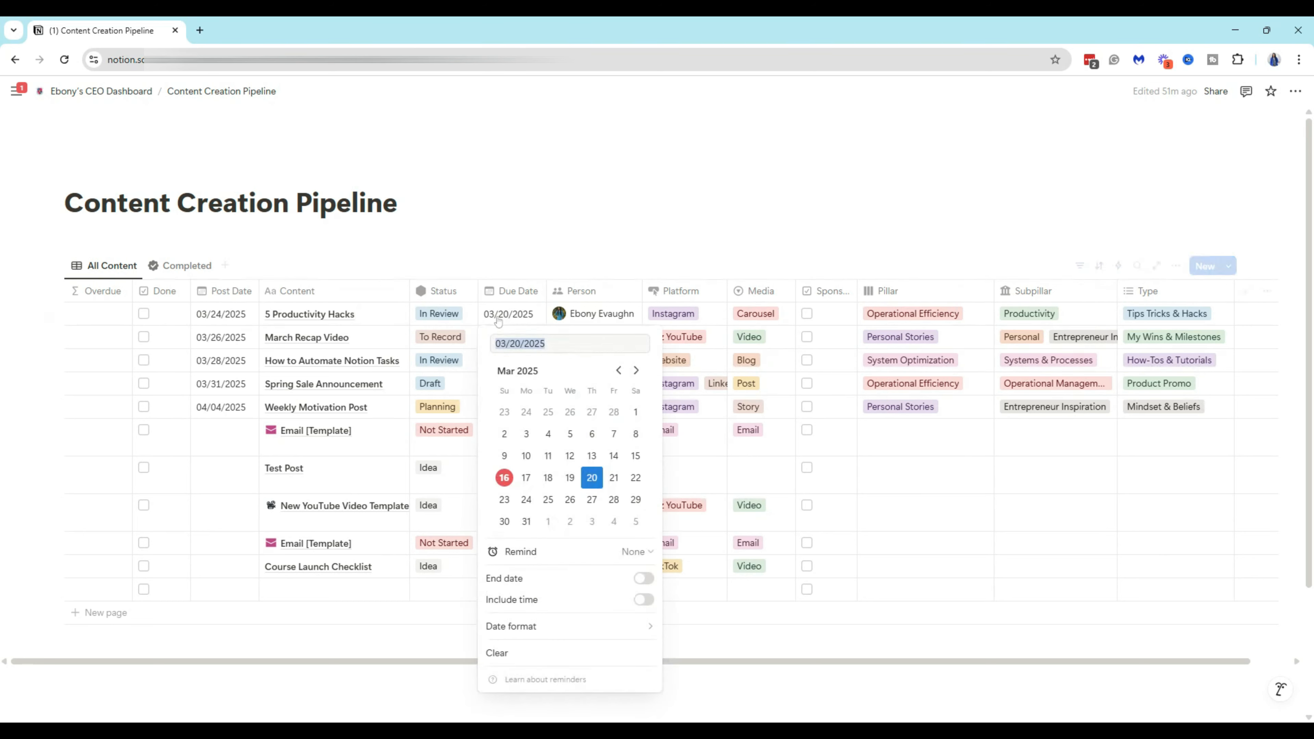
left_click(614, 458)
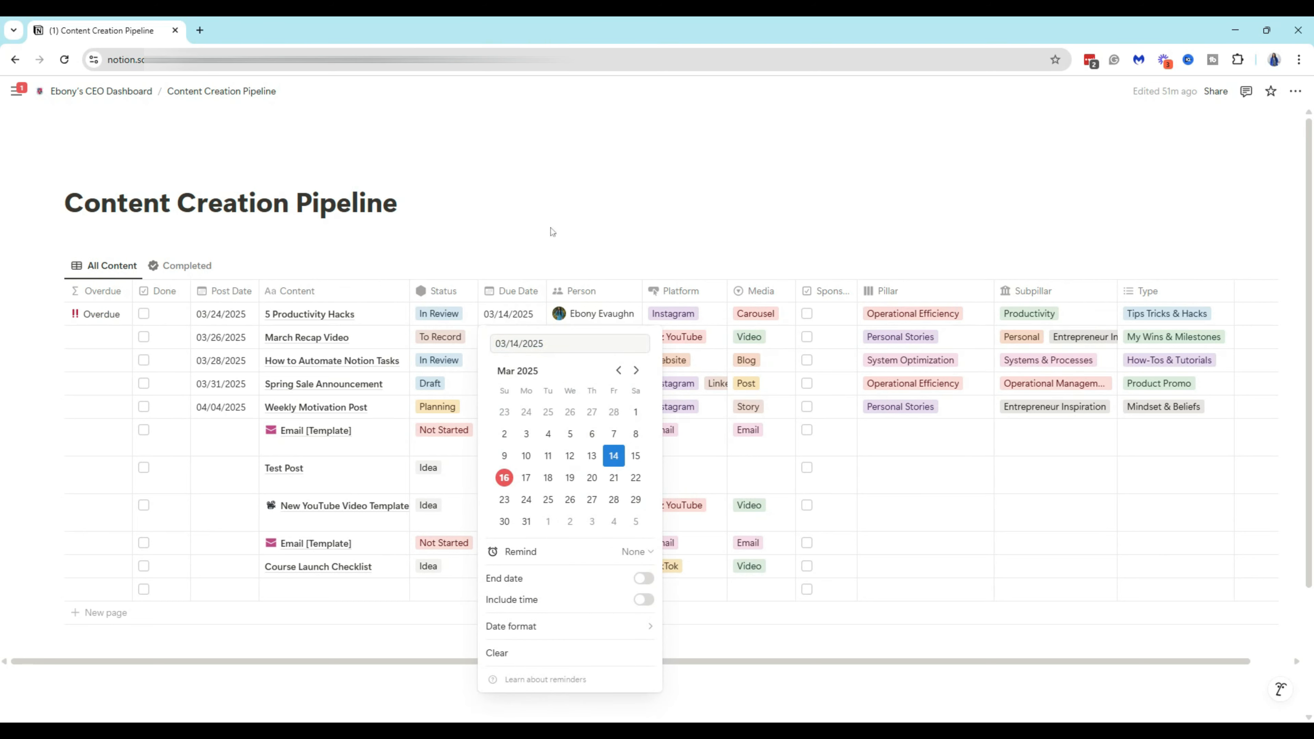
key("Escape")
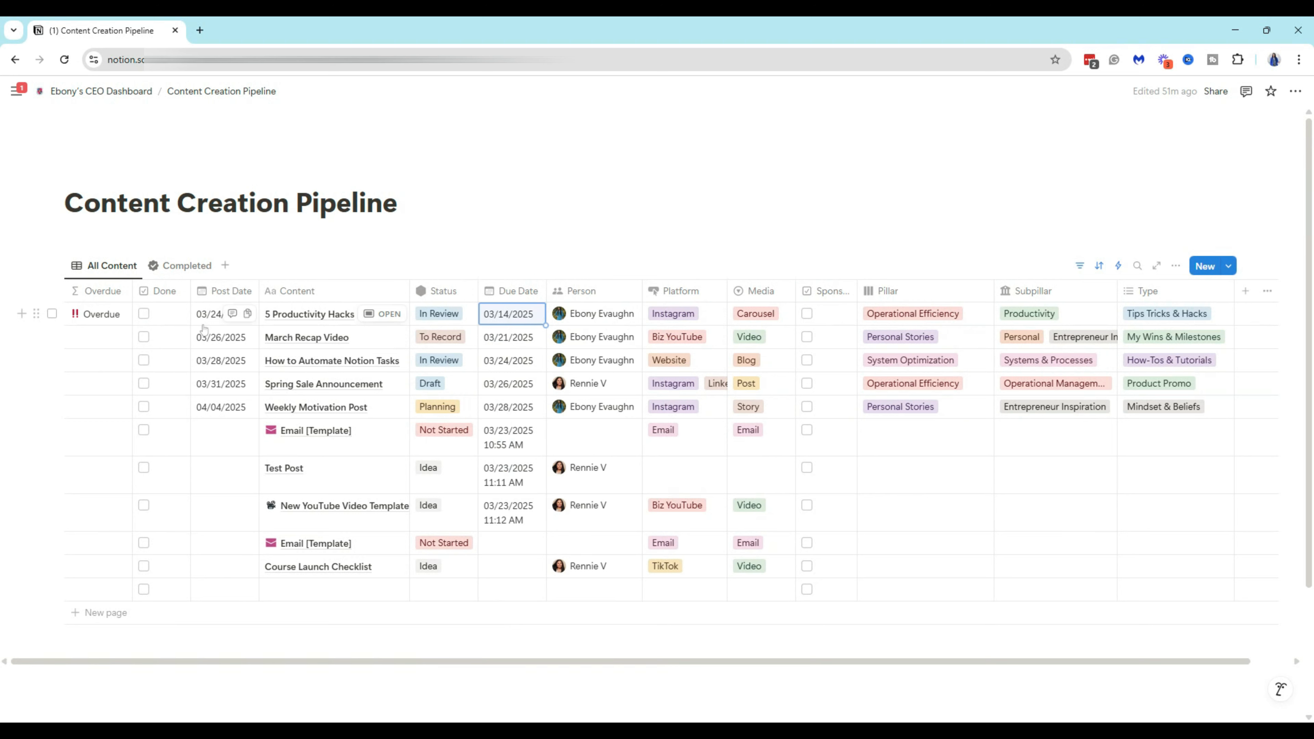